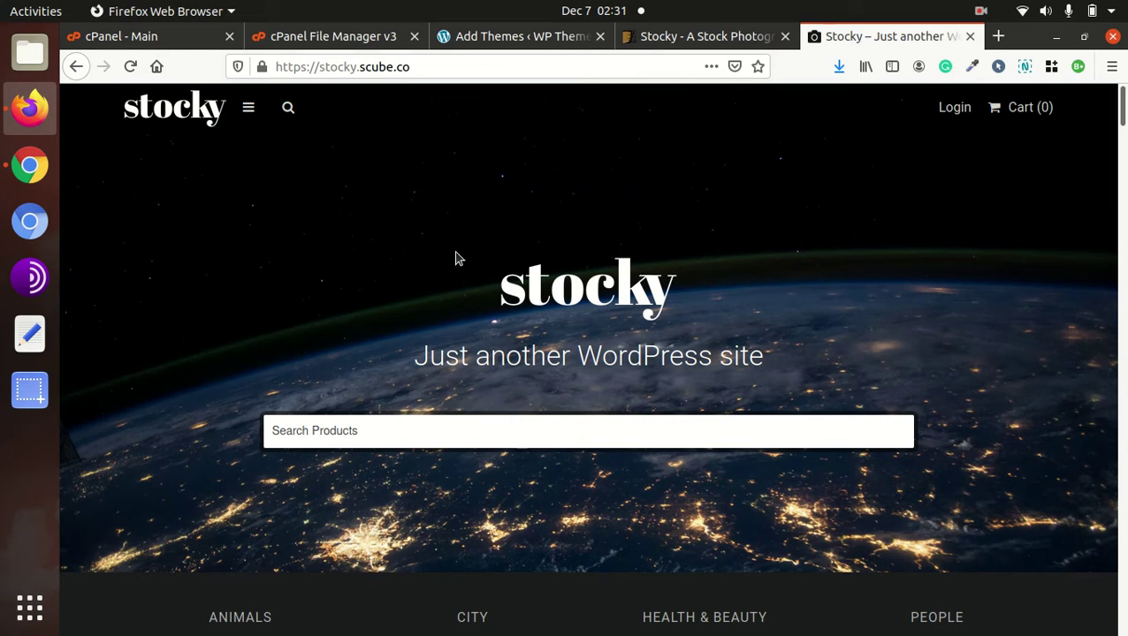
# Scroll the Stocky demo home page, then switch to the ThemeForest listing for the Stocky theme
pyautogui.scroll(-3, 455, 258)
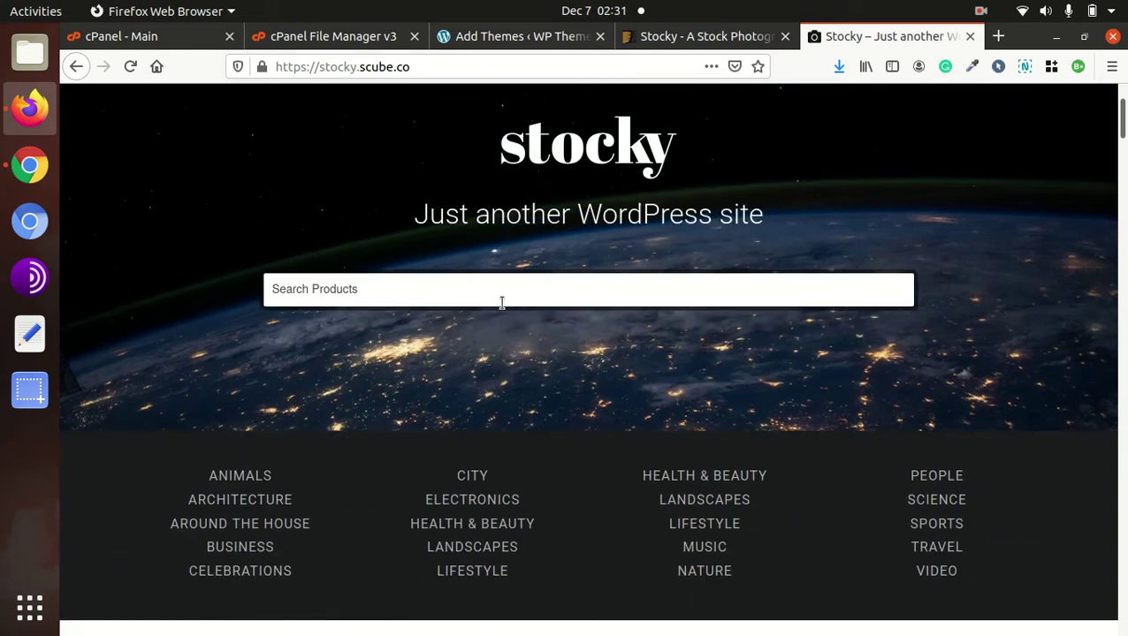
pyautogui.click(701, 36)
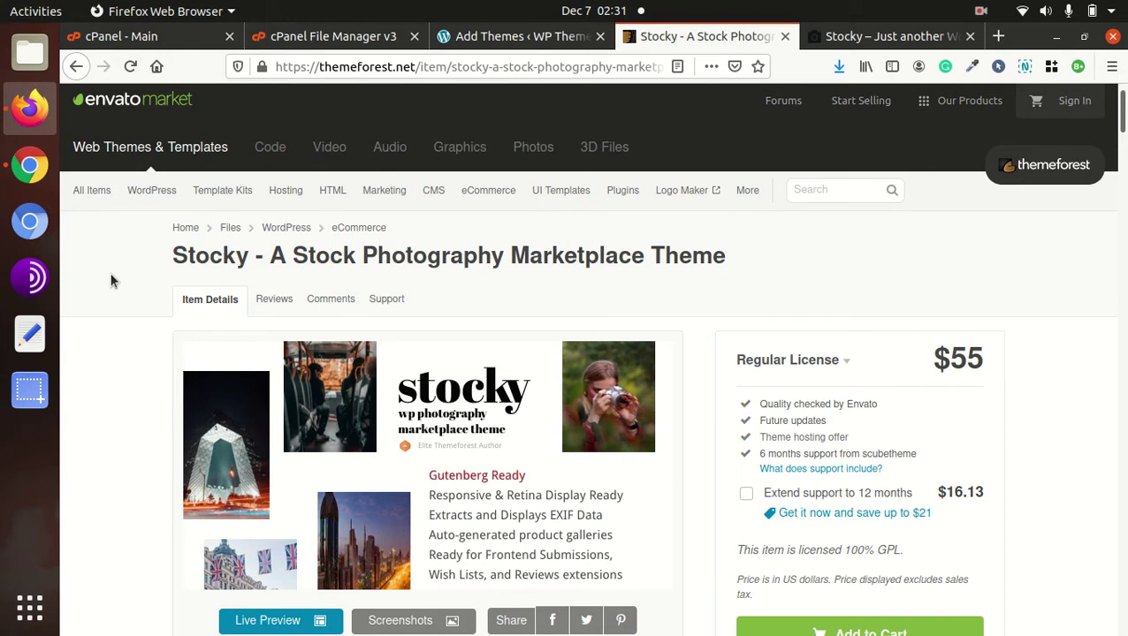
pyautogui.moveTo(251, 279); pyautogui.dragTo(386, 261)
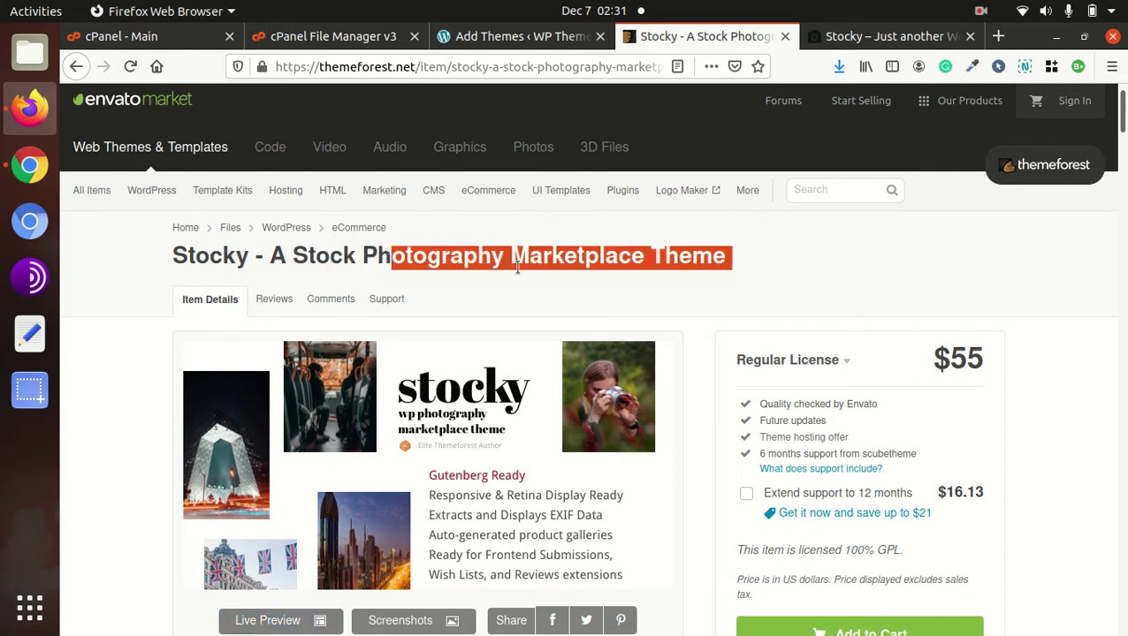
pyautogui.click(601, 264)
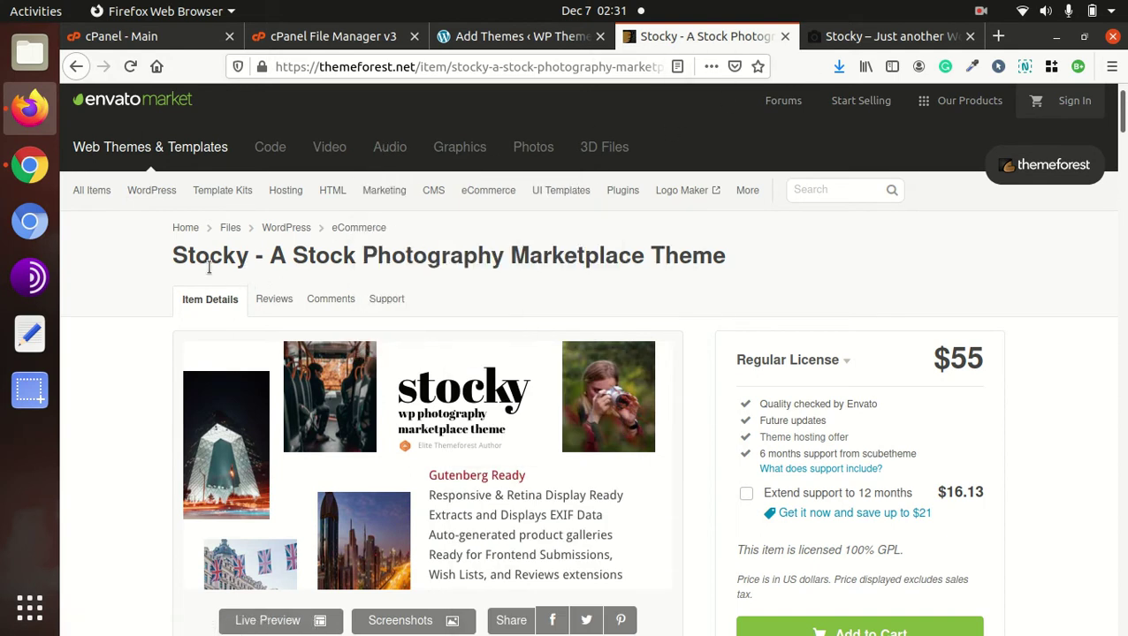
pyautogui.moveTo(173, 267); pyautogui.dragTo(732, 256)
pyautogui.scroll(-2, 783, 267)
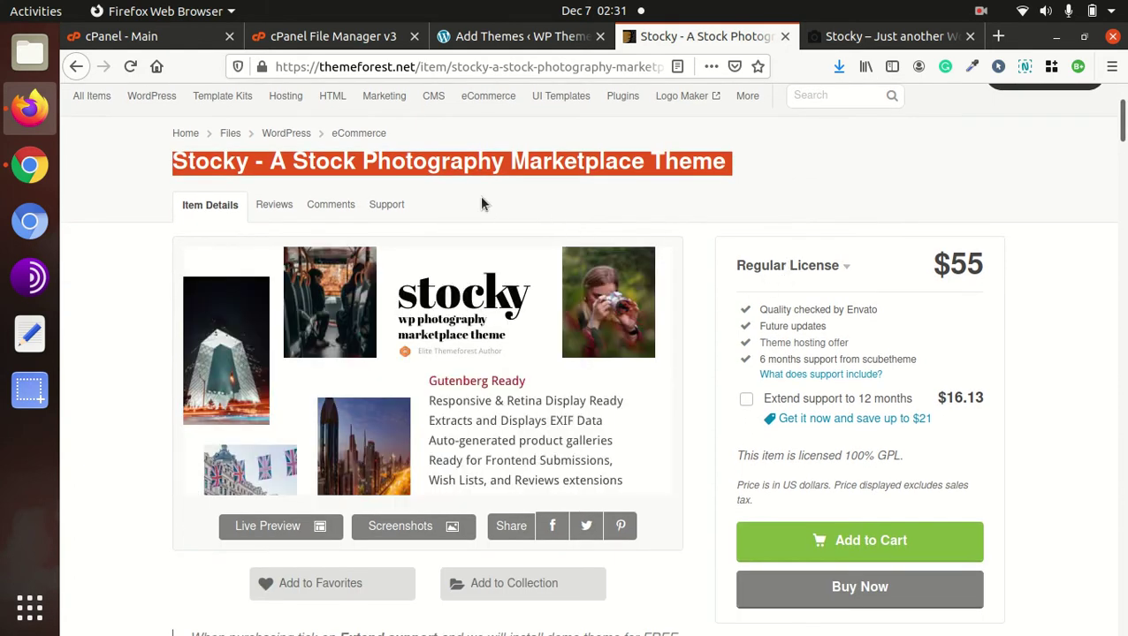
pyautogui.scroll(-2, 668, 302)
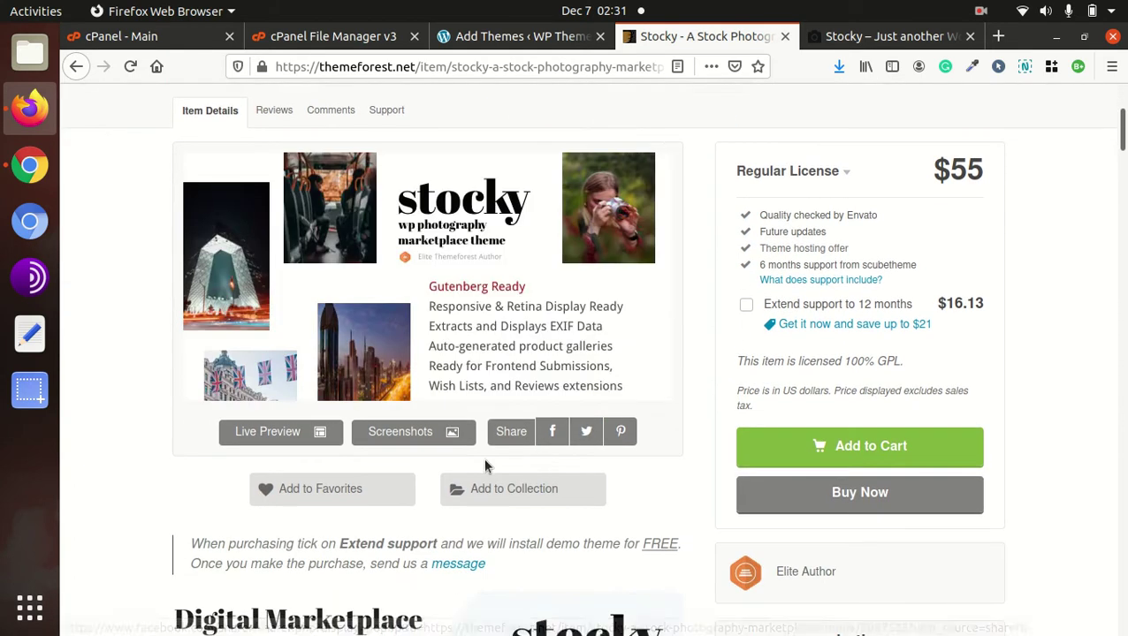
pyautogui.scroll(-2, 695, 482)
pyautogui.scroll(-5, 695, 482)
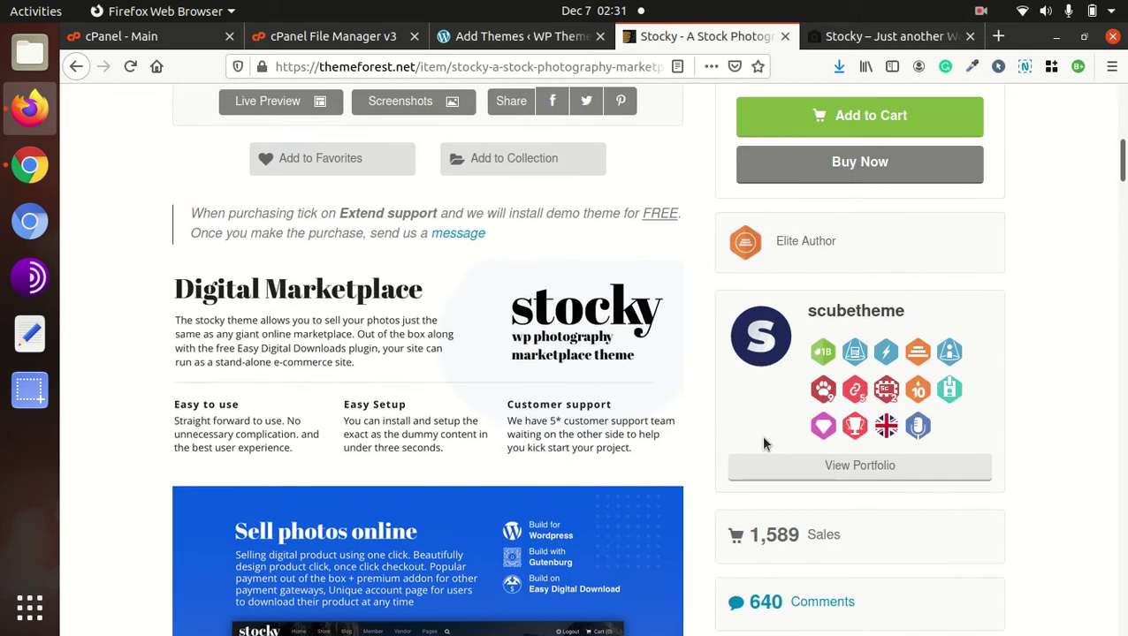
pyautogui.scroll(-2, 848, 452)
pyautogui.scroll(-6, 940, 500)
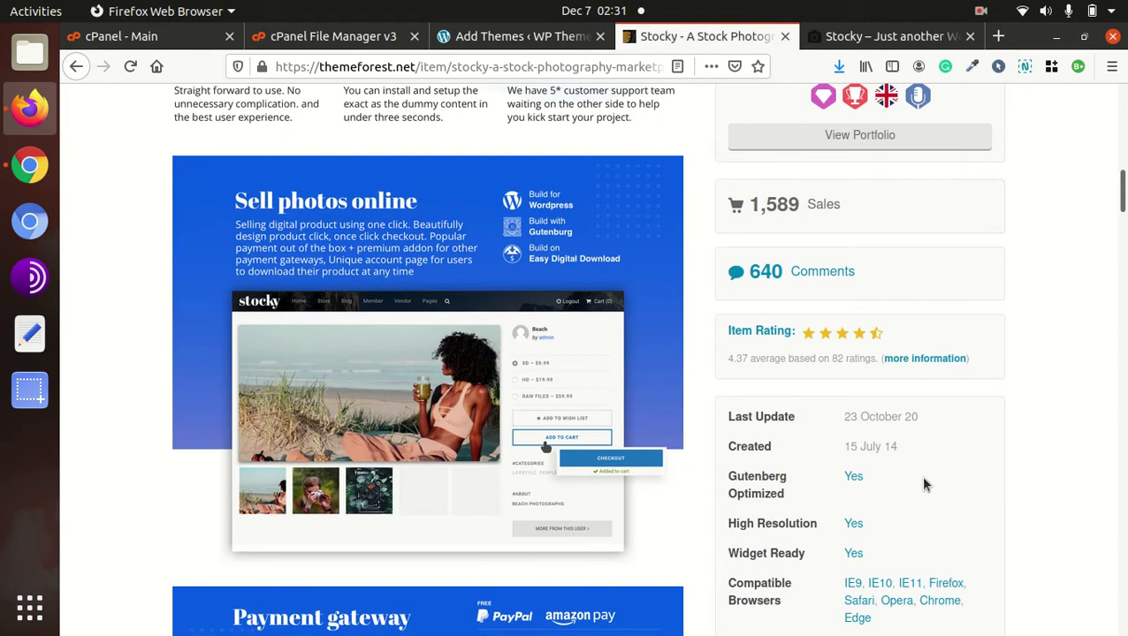
pyautogui.moveTo(919, 448); pyautogui.dragTo(840, 450)
pyautogui.click(935, 421)
pyautogui.moveTo(934, 419); pyautogui.dragTo(847, 417)
pyautogui.click(935, 463)
# Back on the Stocky demo, scroll the home page and open the Photographer photo's product page
pyautogui.click(854, 43)
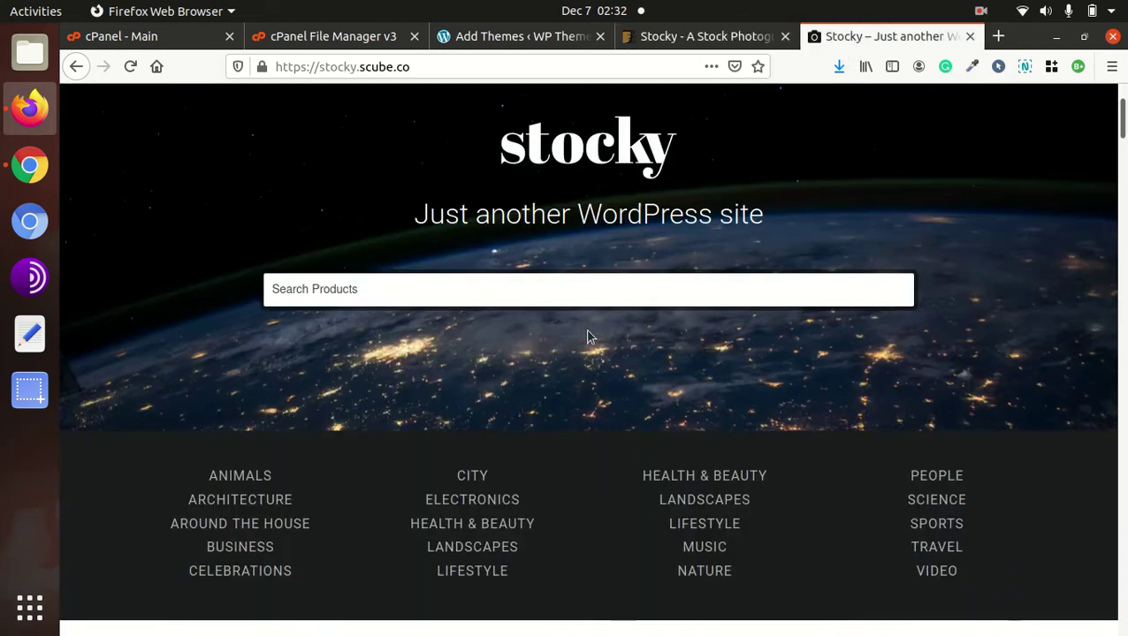
pyautogui.scroll(-5, 529, 370)
pyautogui.scroll(-3, 528, 369)
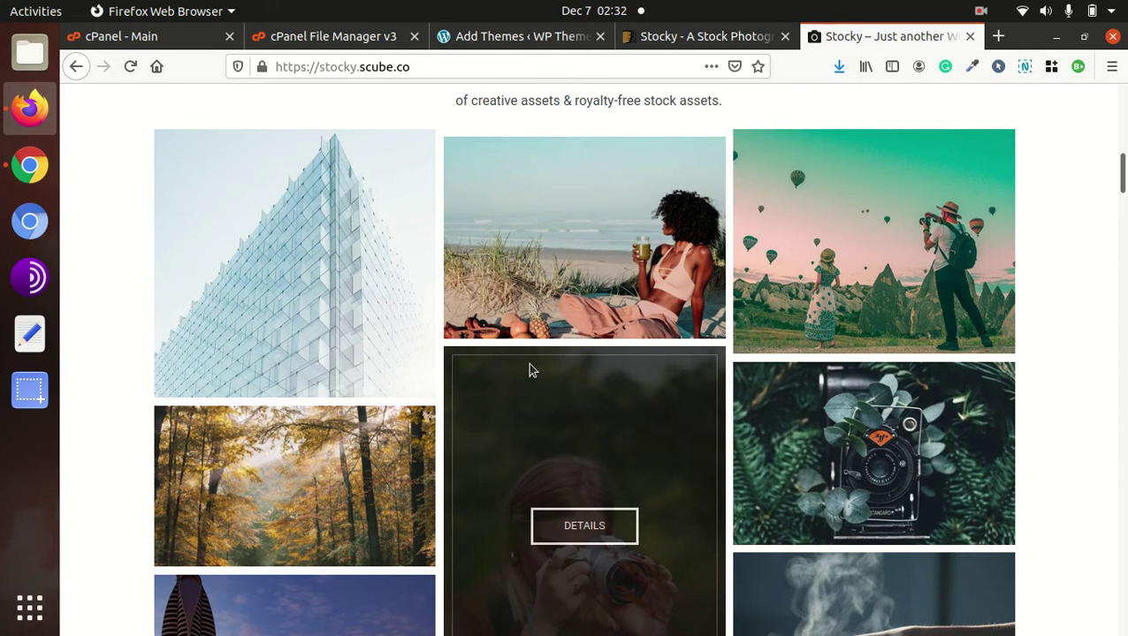
pyautogui.scroll(-2, 585, 428)
pyautogui.scroll(-2, 588, 442)
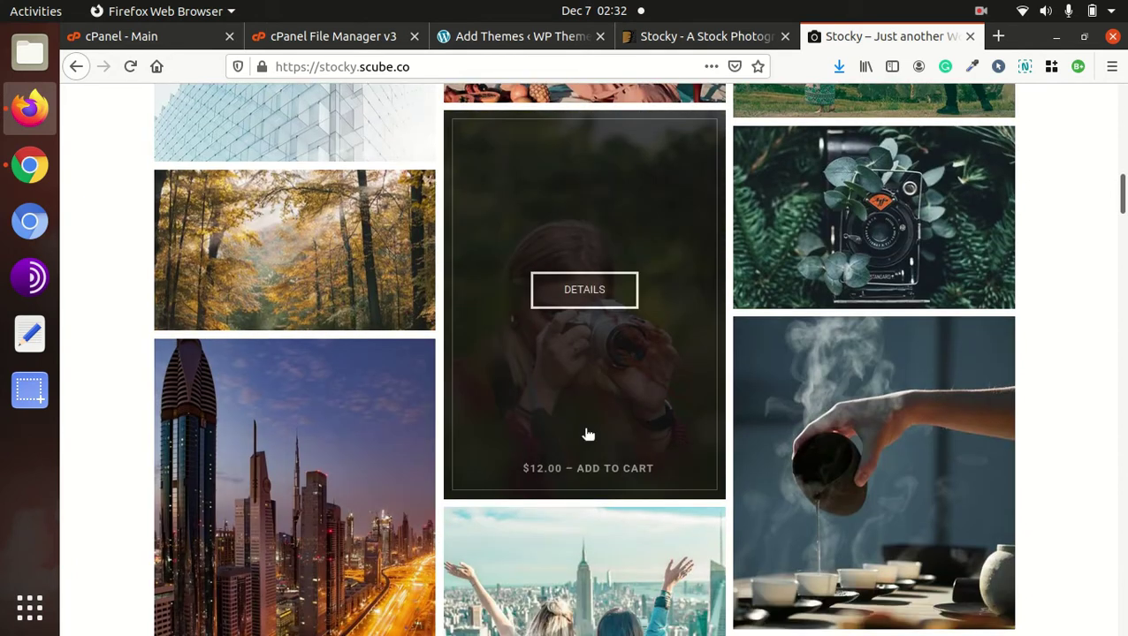
pyautogui.click(577, 304)
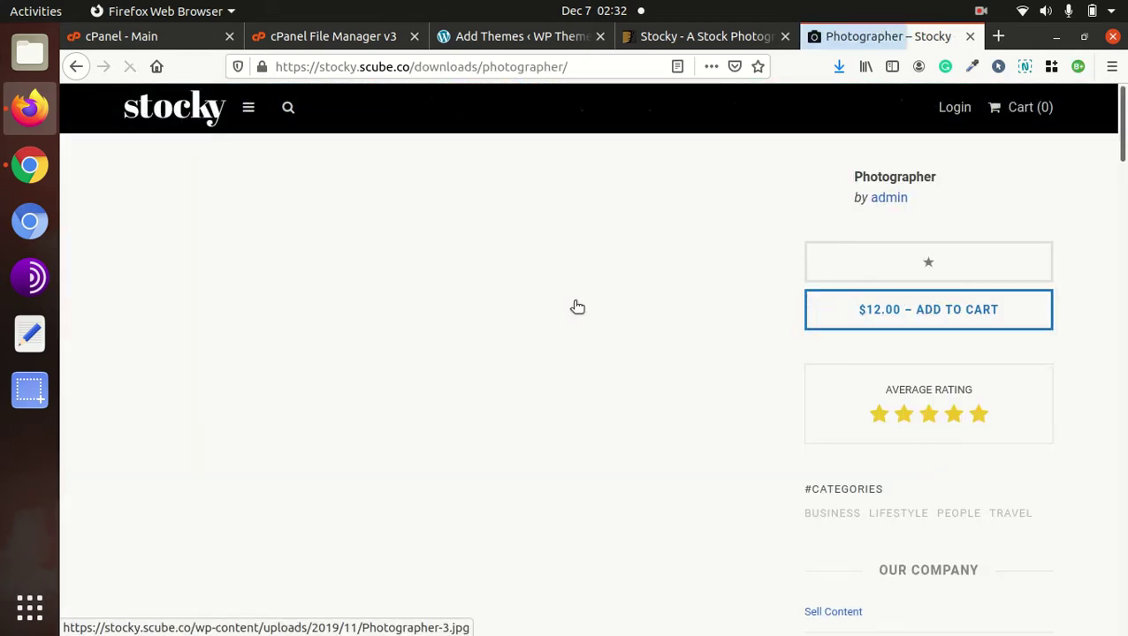
# Scroll through the Photographer product page and return to the Stocky home page
pyautogui.scroll(-8, 398, 383)
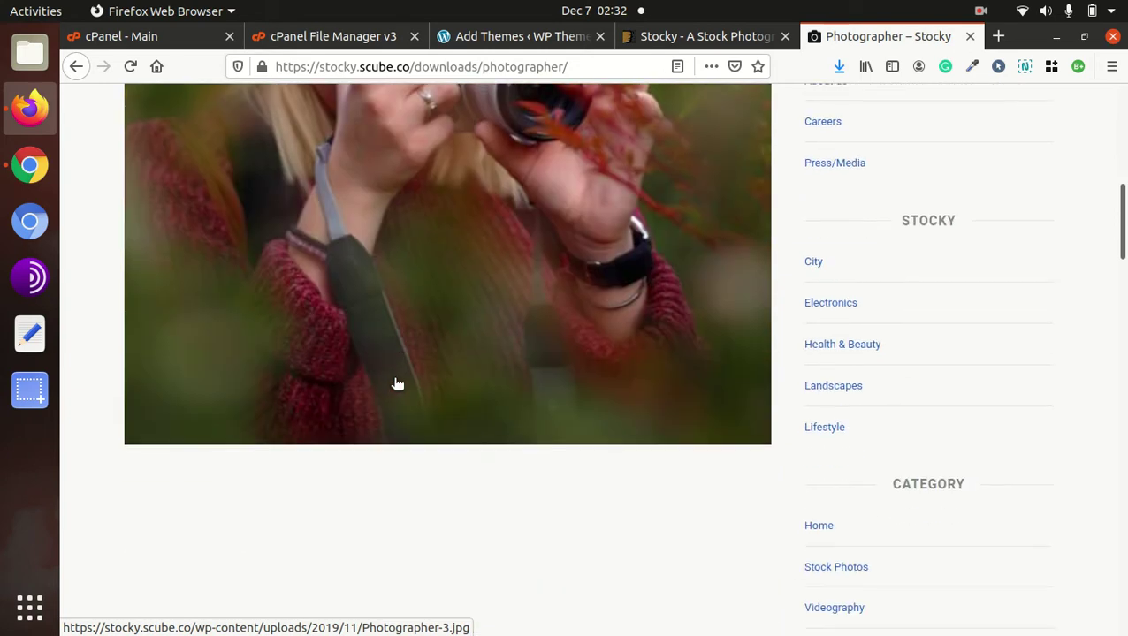
pyautogui.scroll(-4, 398, 383)
pyautogui.scroll(8, 398, 382)
pyautogui.scroll(4, 397, 382)
pyautogui.click(197, 121)
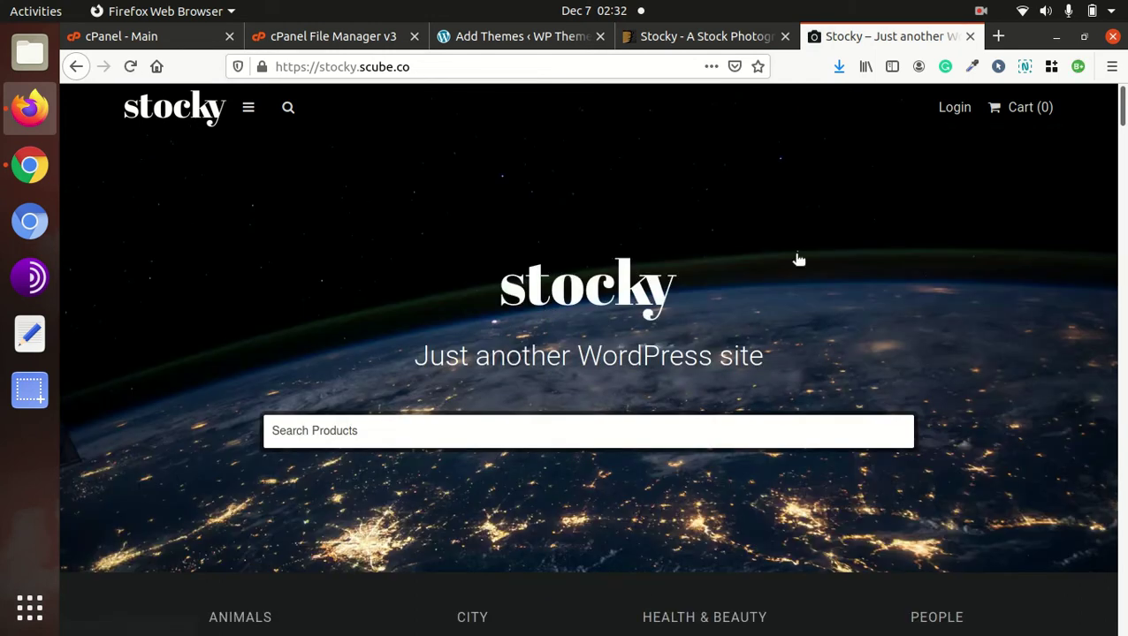
# Reveal the Stocky site's main navigation menu and look over its category links
pyautogui.click(250, 109)
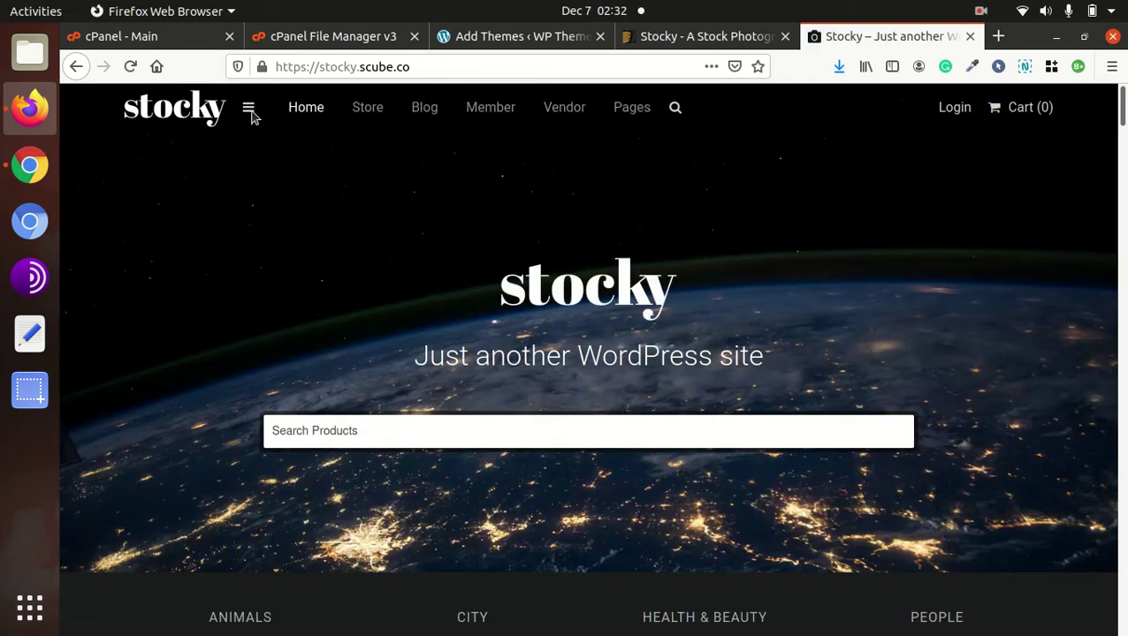
pyautogui.moveTo(358, 117)
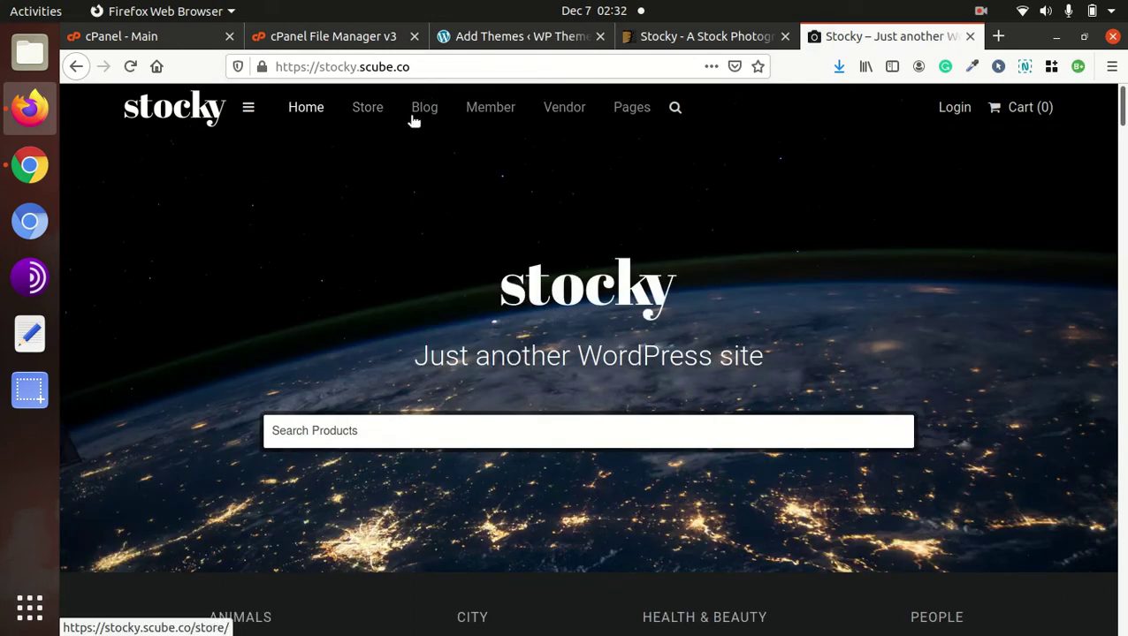
pyautogui.moveTo(513, 124)
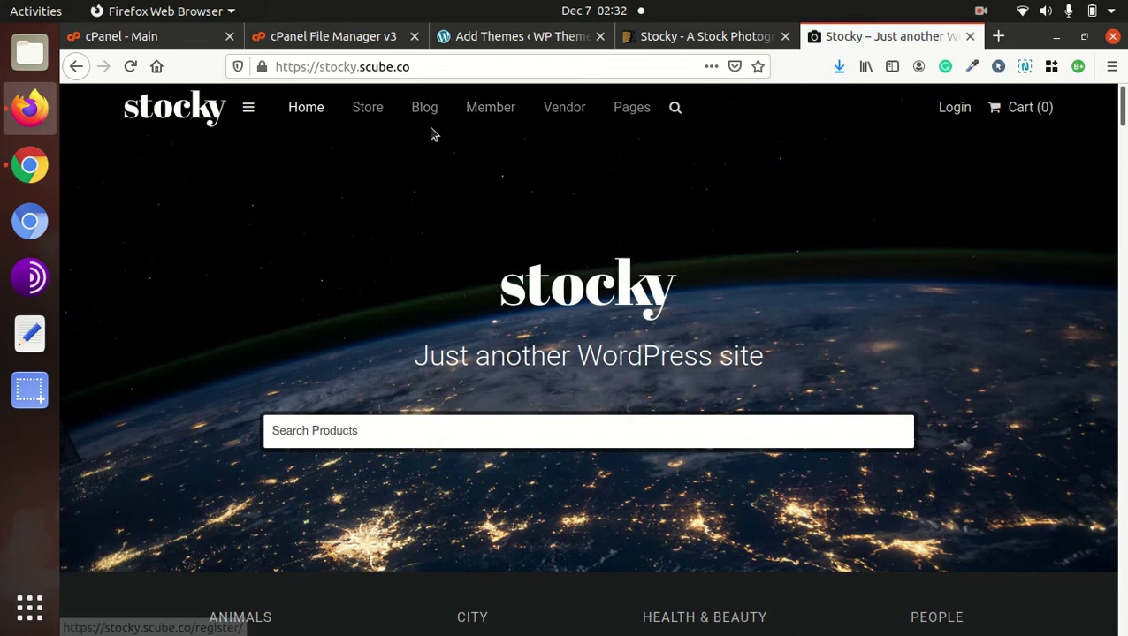
pyautogui.moveTo(412, 115)
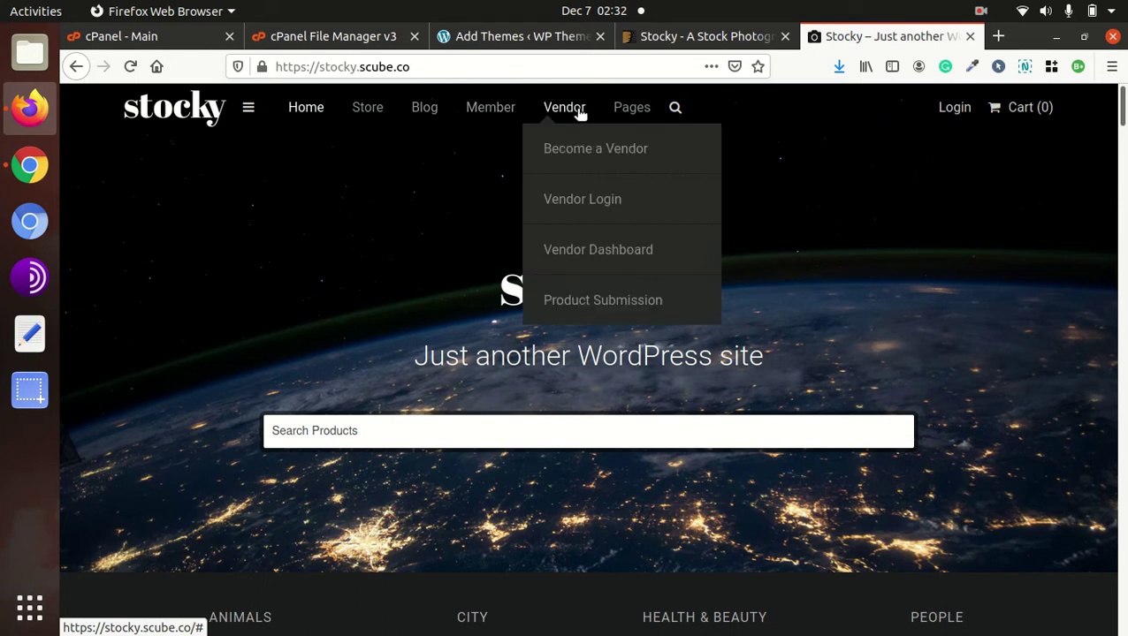
pyautogui.moveTo(618, 109)
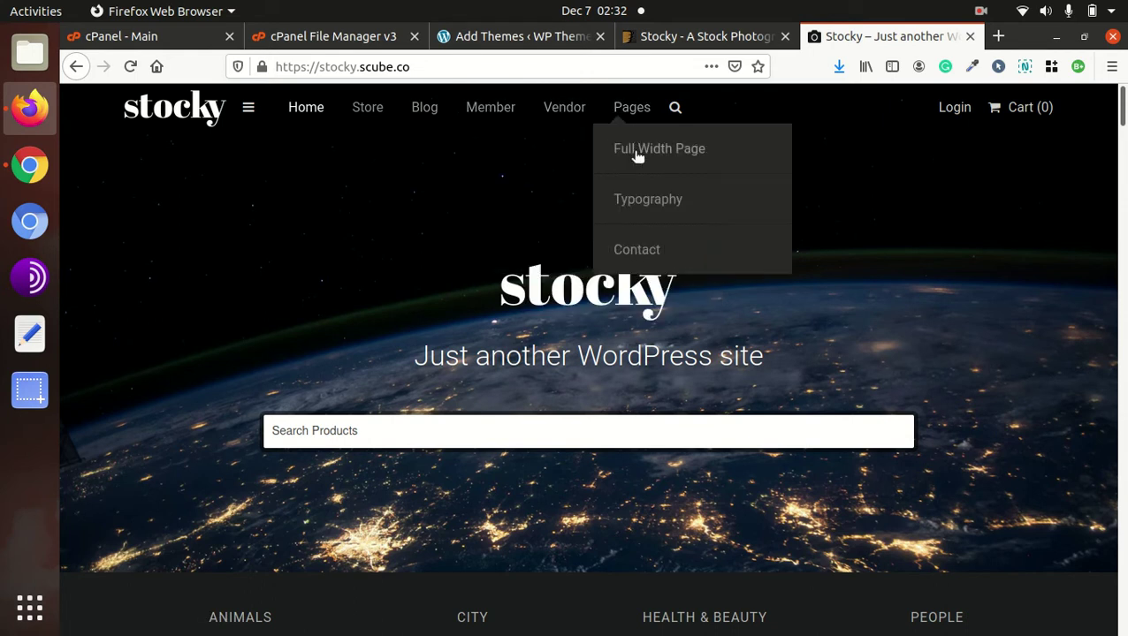
pyautogui.scroll(-7, 628, 265)
pyautogui.scroll(5, 625, 301)
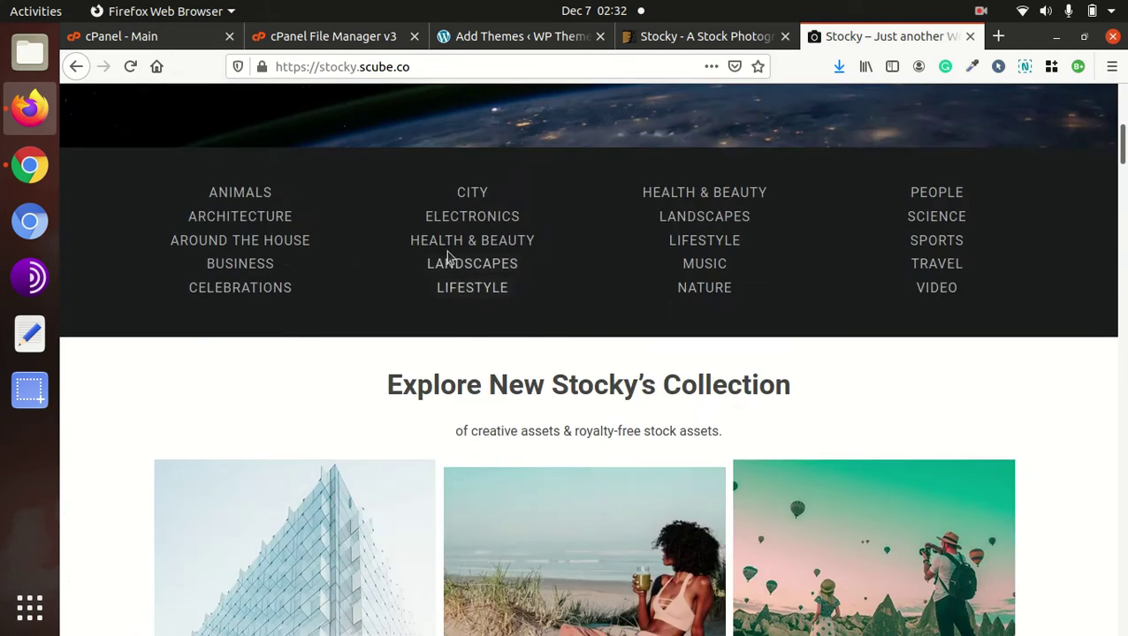
# Open the ELECTRONICS category and add the $1.00 Camera photo to the cart
pyautogui.click(468, 220)
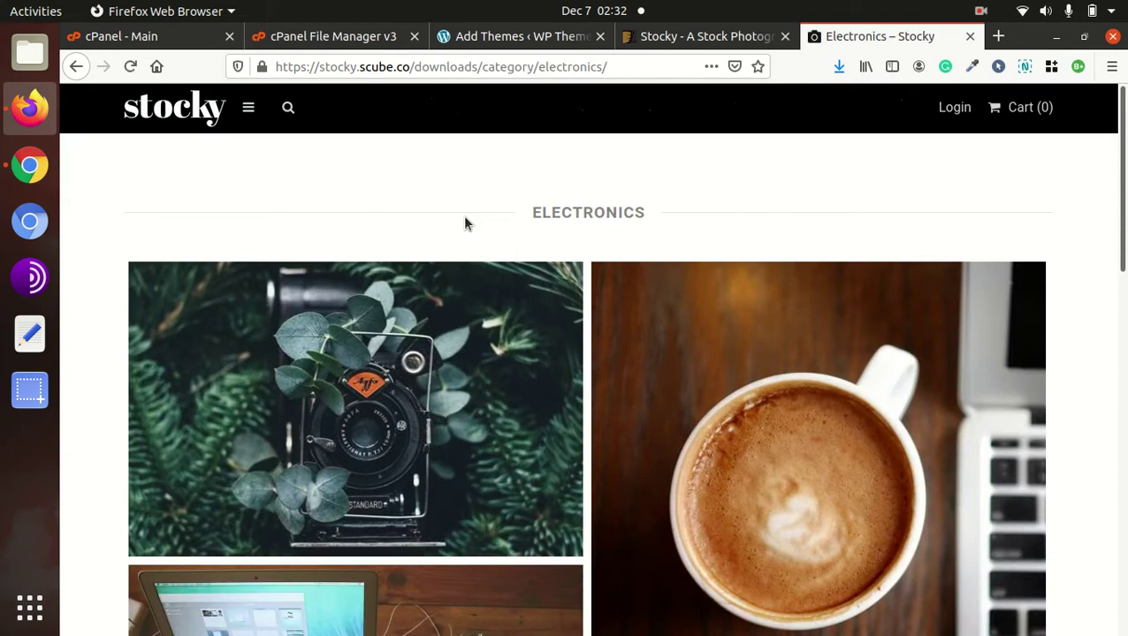
pyautogui.scroll(-10, 466, 224)
pyautogui.scroll(4, 466, 224)
pyautogui.scroll(2, 466, 223)
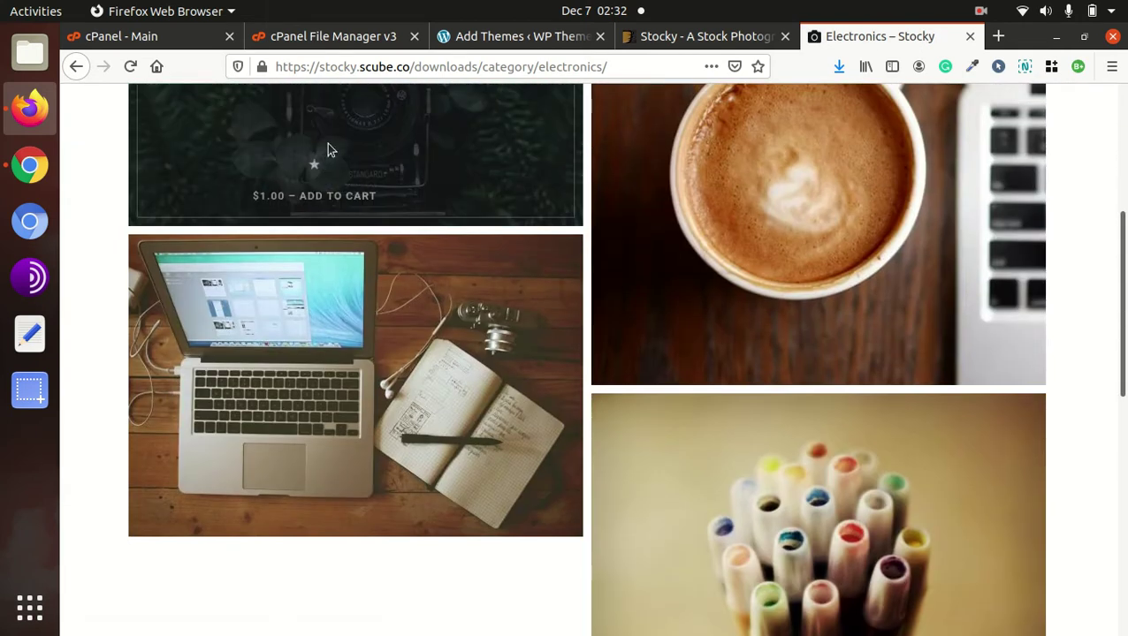
pyautogui.scroll(2, 344, 156)
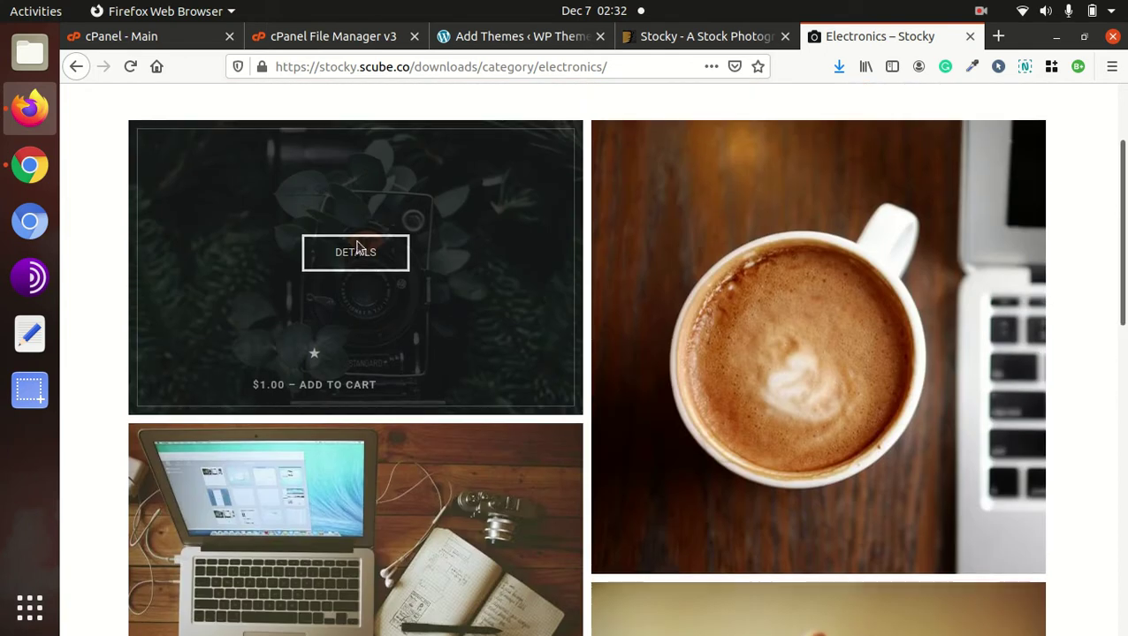
pyautogui.click(347, 384)
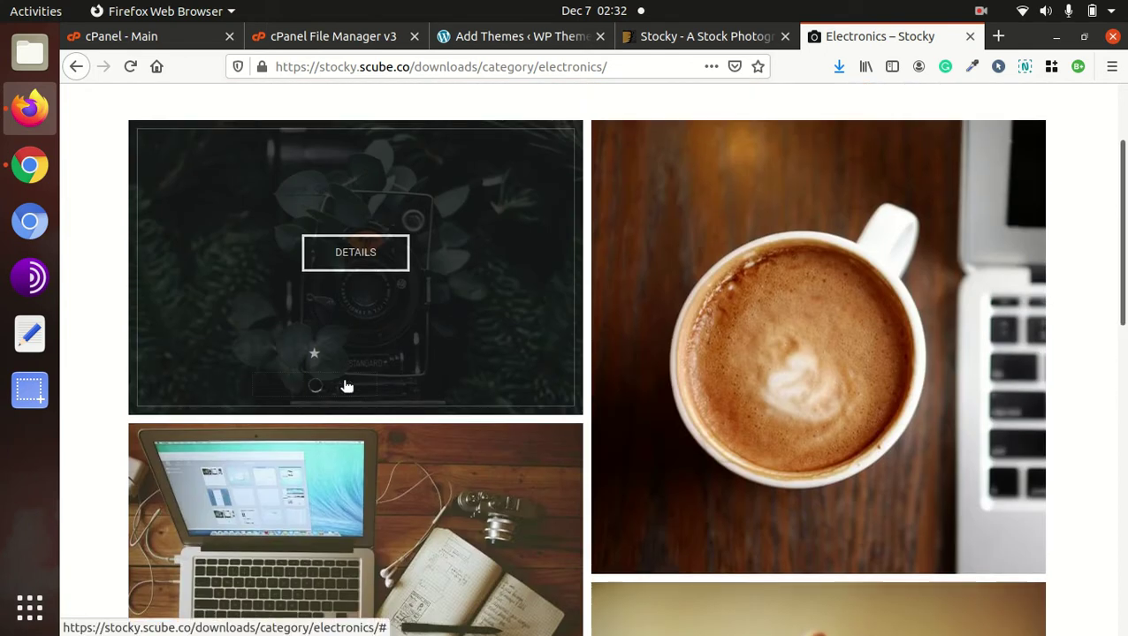
# Review the checkout form for the Camera photo, then return to the Stocky home page
pyautogui.scroll(1, 343, 385)
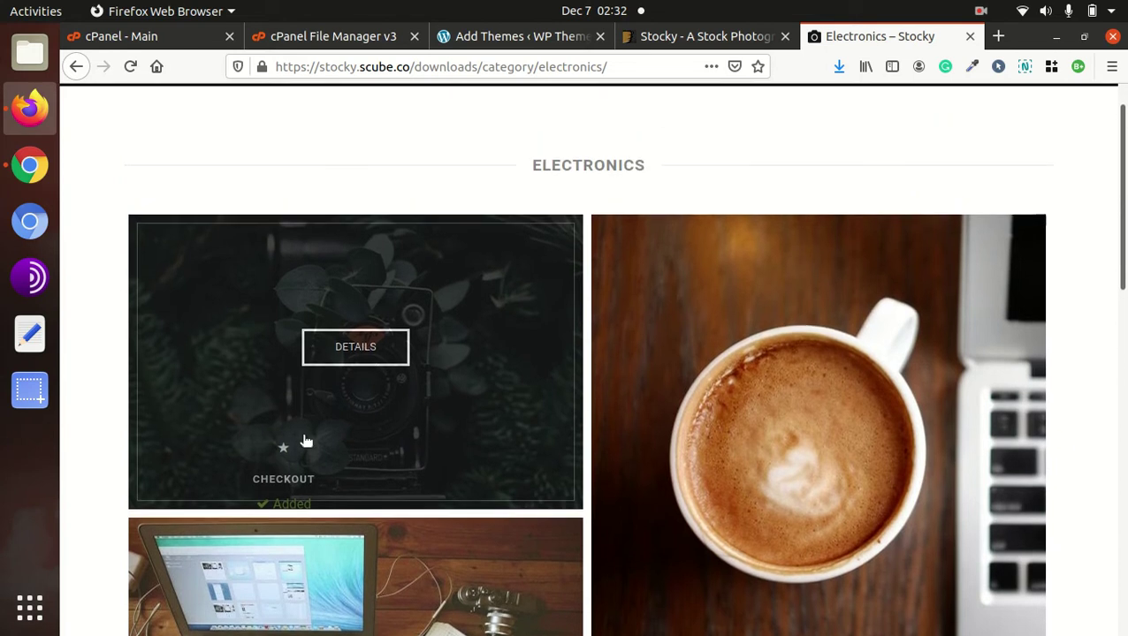
pyautogui.click(295, 479)
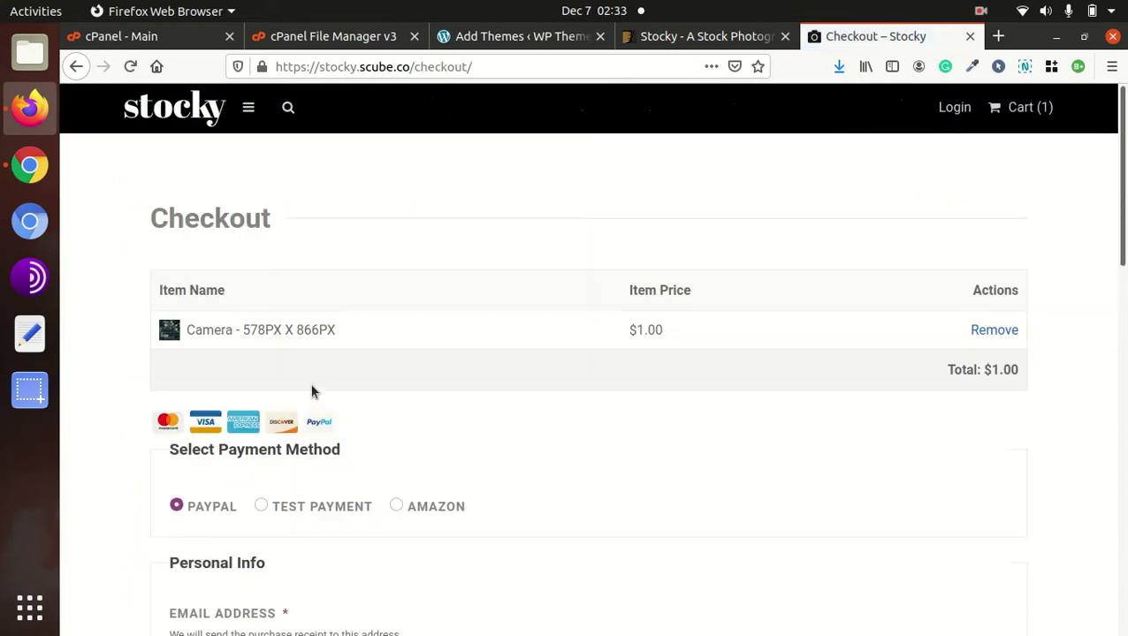
pyautogui.scroll(-2, 467, 400)
pyautogui.scroll(-3, 470, 402)
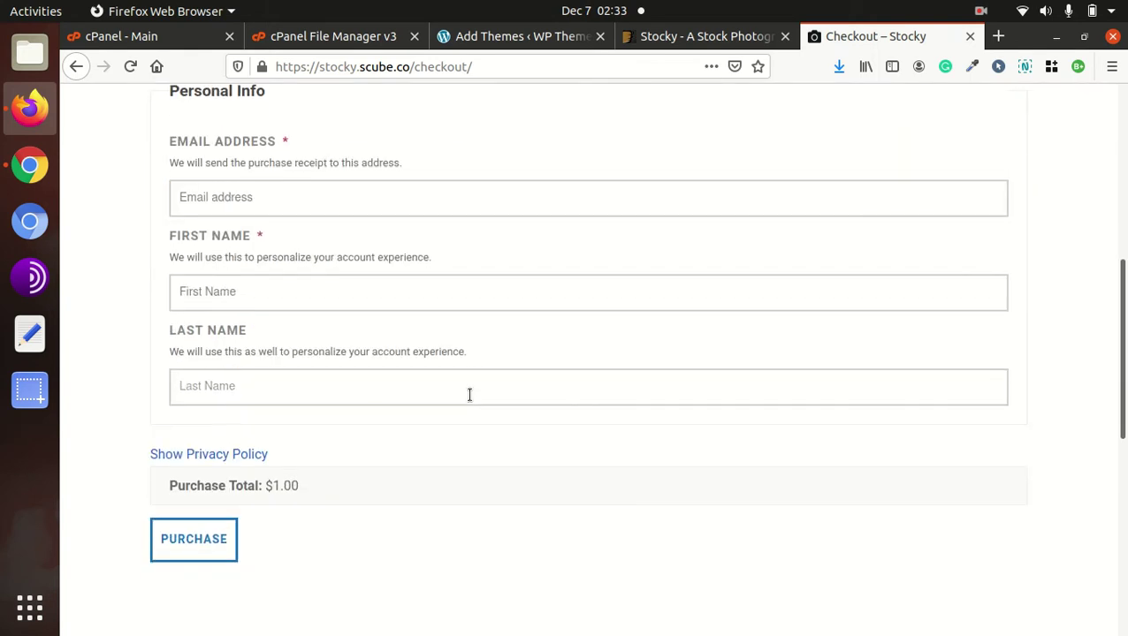
pyautogui.scroll(5, 469, 402)
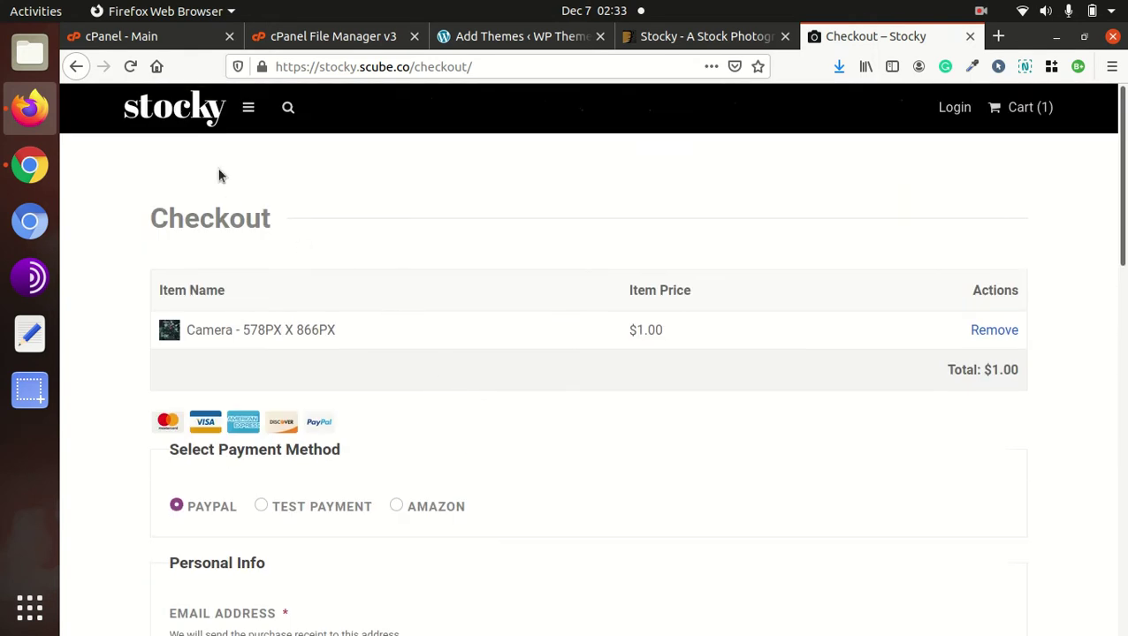
pyautogui.click(187, 119)
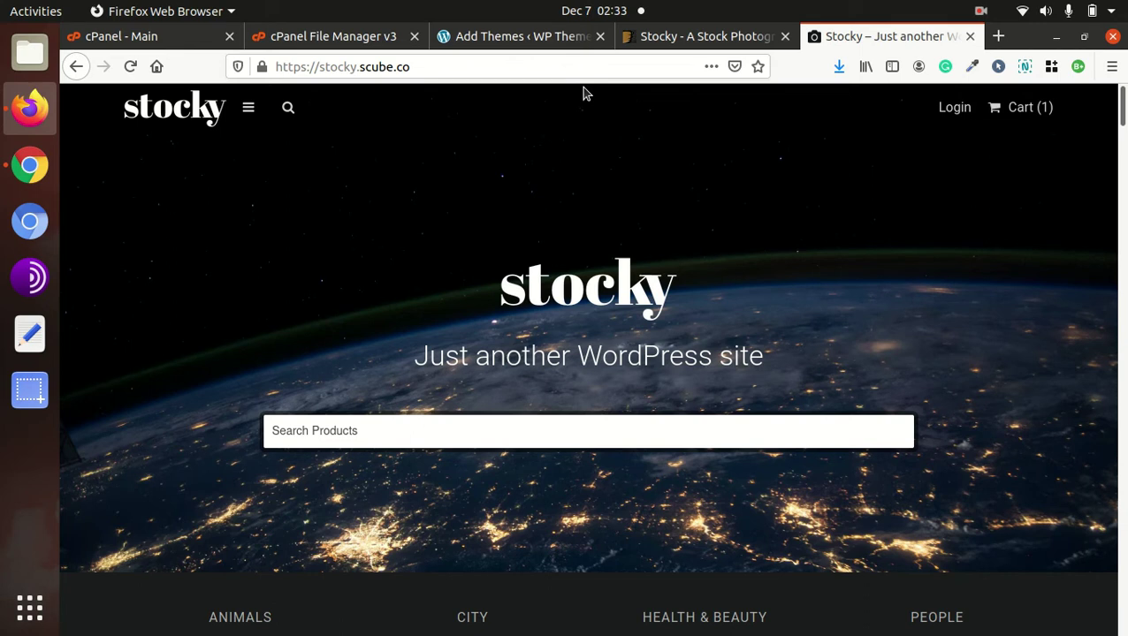
# Go from Add Themes to the WordPress dashboard, then visit the live WP Themes site
pyautogui.click(479, 41)
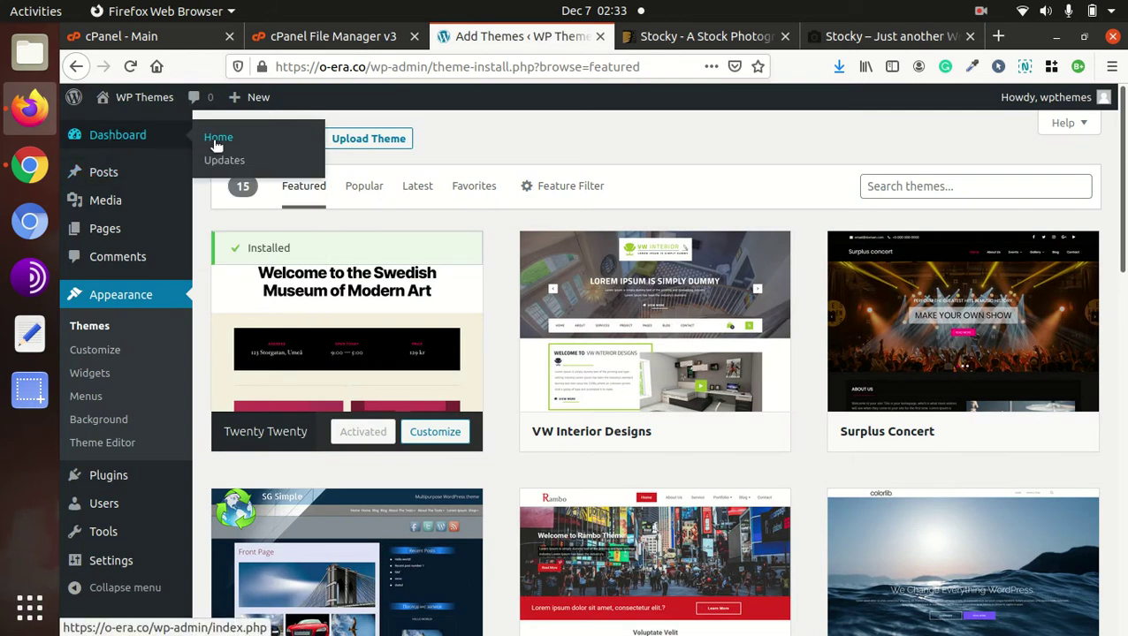
pyautogui.click(216, 141)
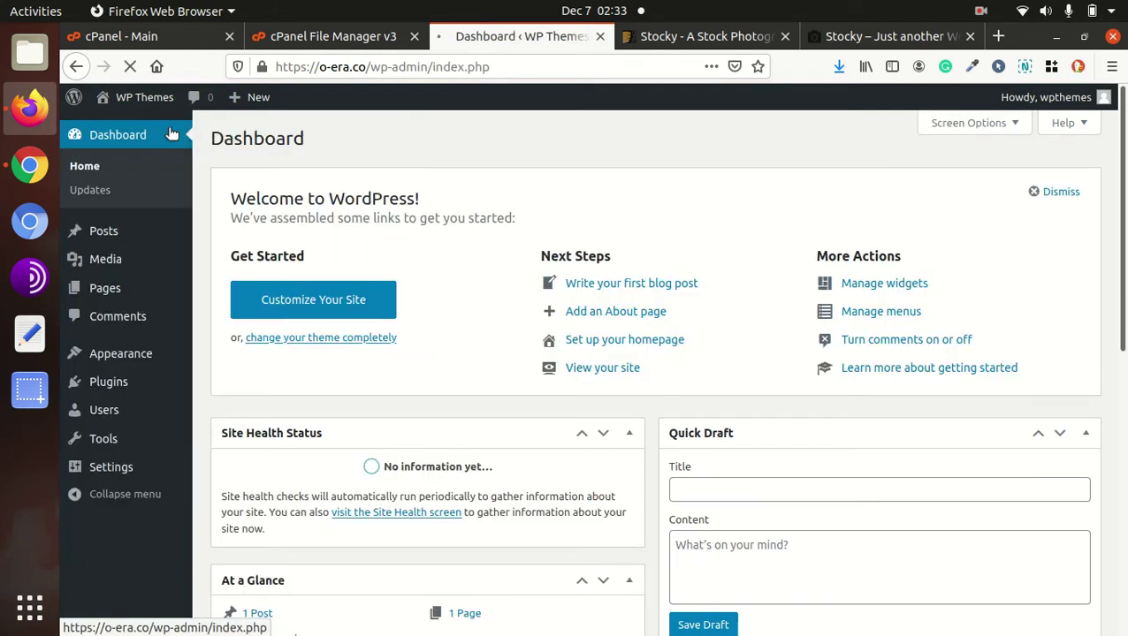
pyautogui.moveTo(148, 103)
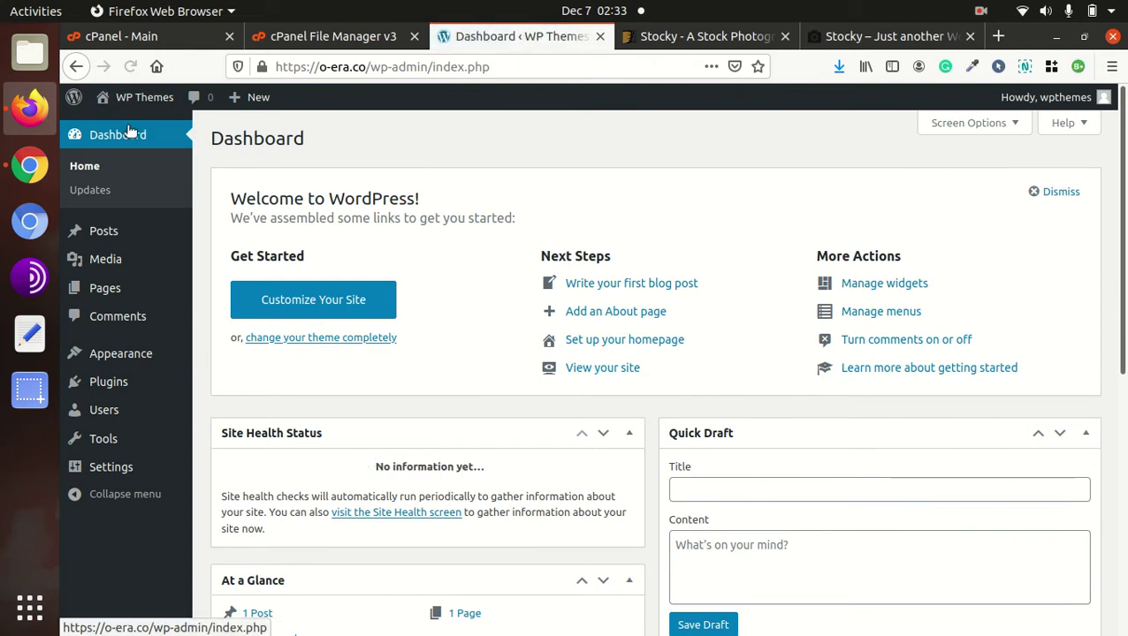
pyautogui.click(120, 130)
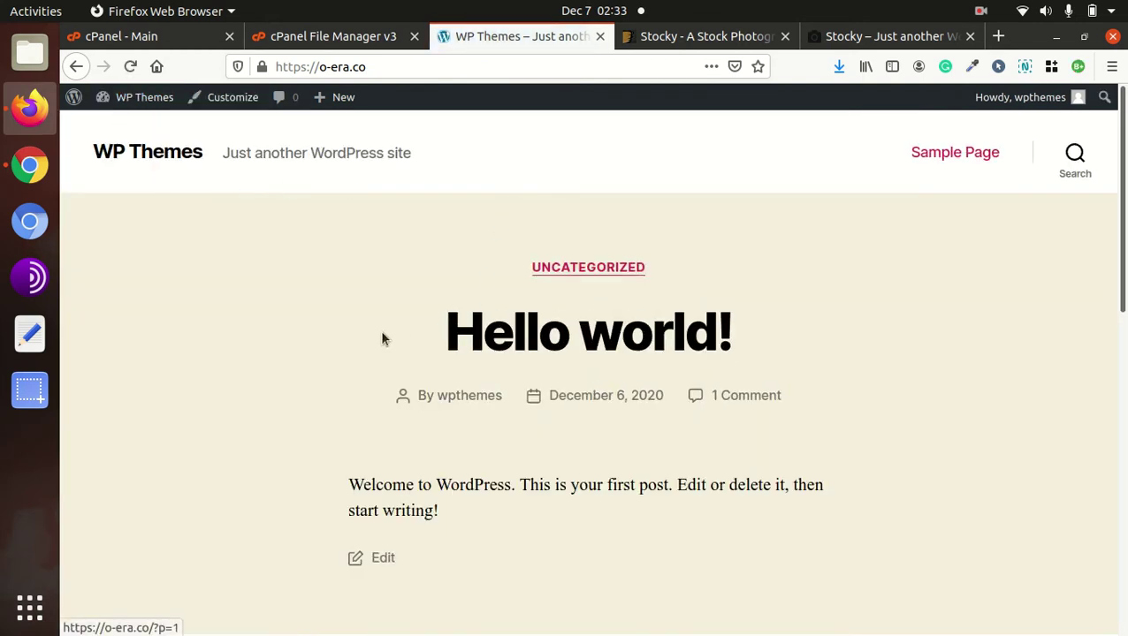
pyautogui.moveTo(380, 330); pyautogui.dragTo(773, 333)
pyautogui.click(795, 315)
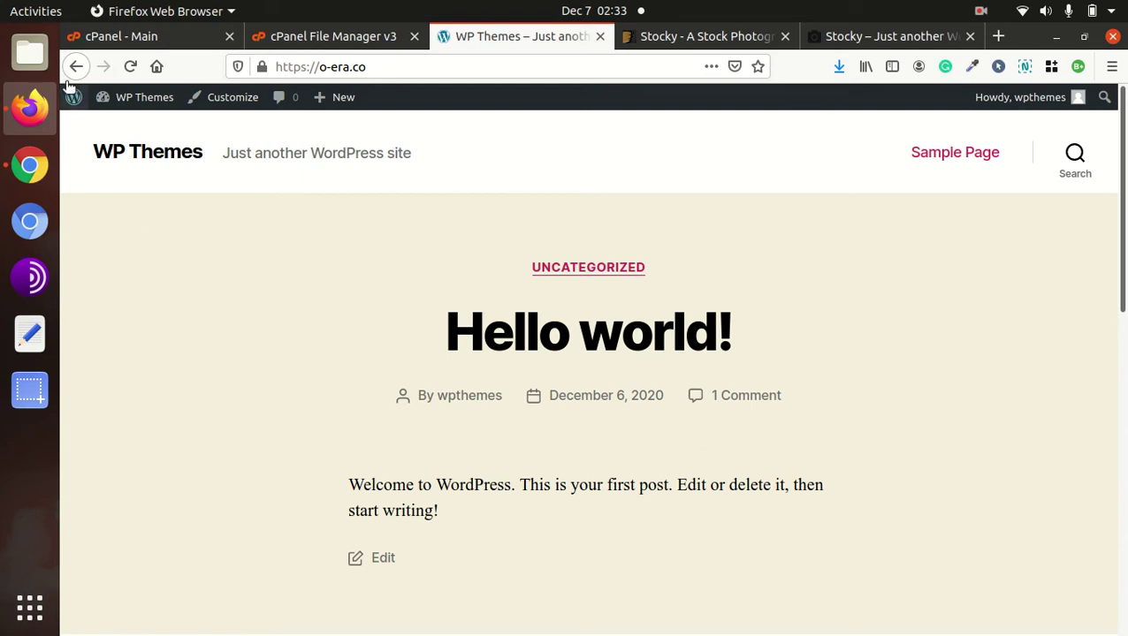
# Open the stocky folder inside Downloads in the Files browser
pyautogui.click(32, 53)
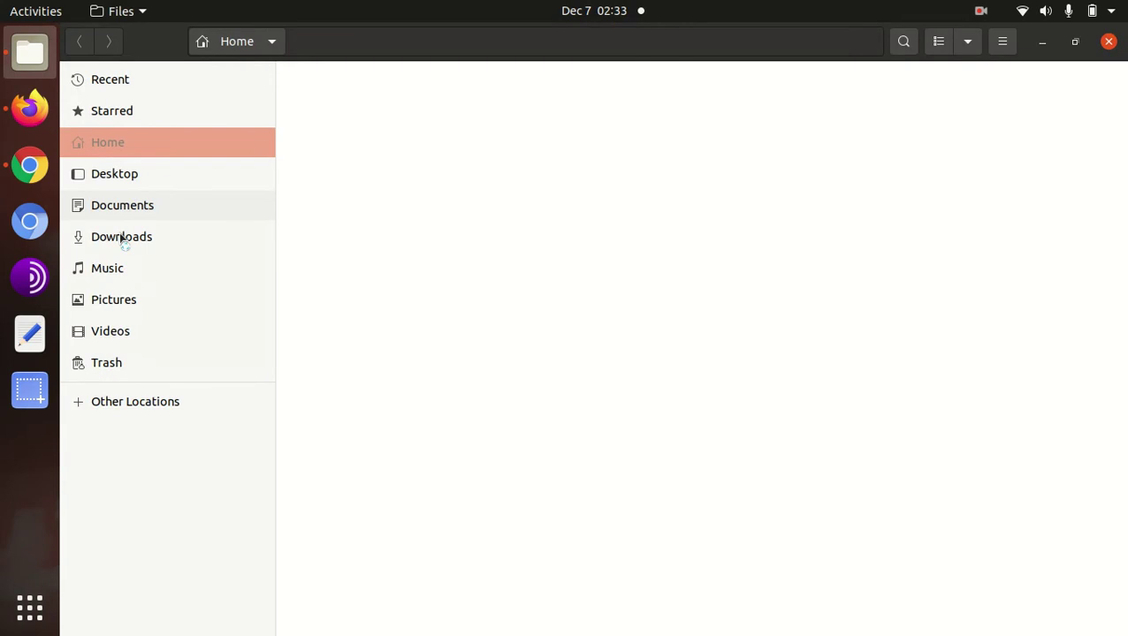
pyautogui.click(122, 239)
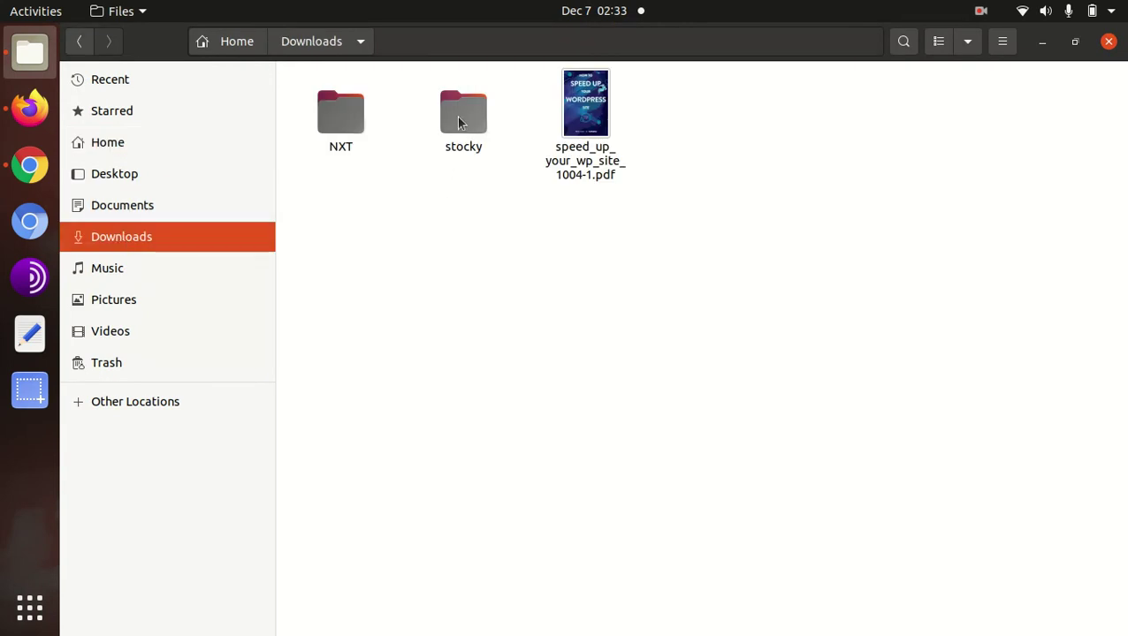
pyautogui.doubleClick(459, 118)
# Select the Licensing, stocky and stocky-child folders and the stocky-child_V2.0.zip and stocky_V2.0.zip archives
pyautogui.click(328, 106)
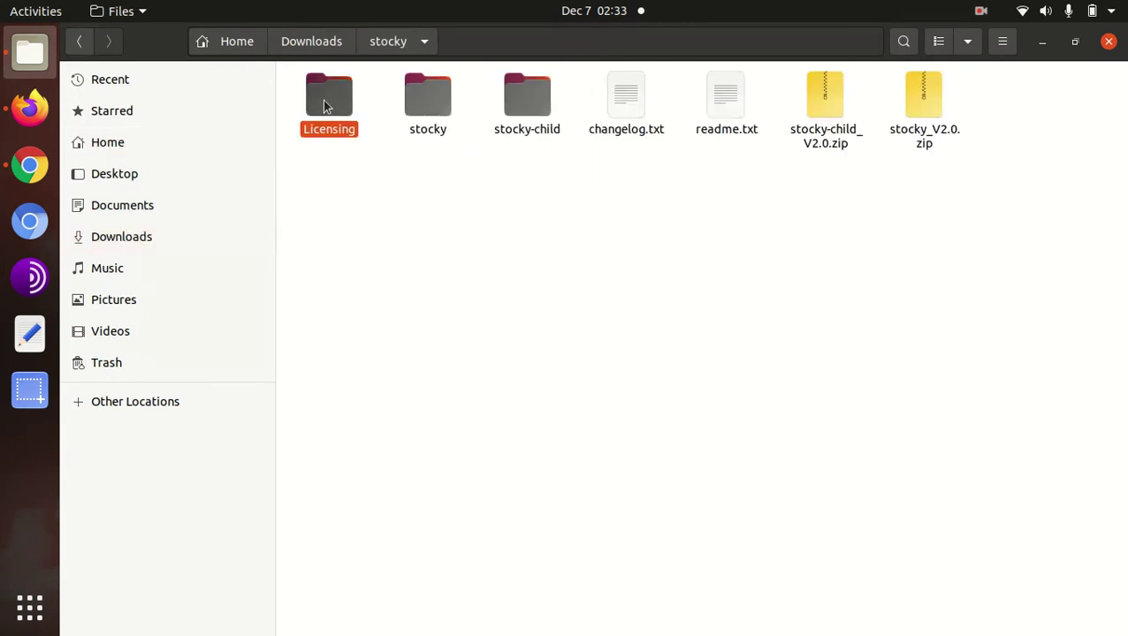
pyautogui.click(534, 108)
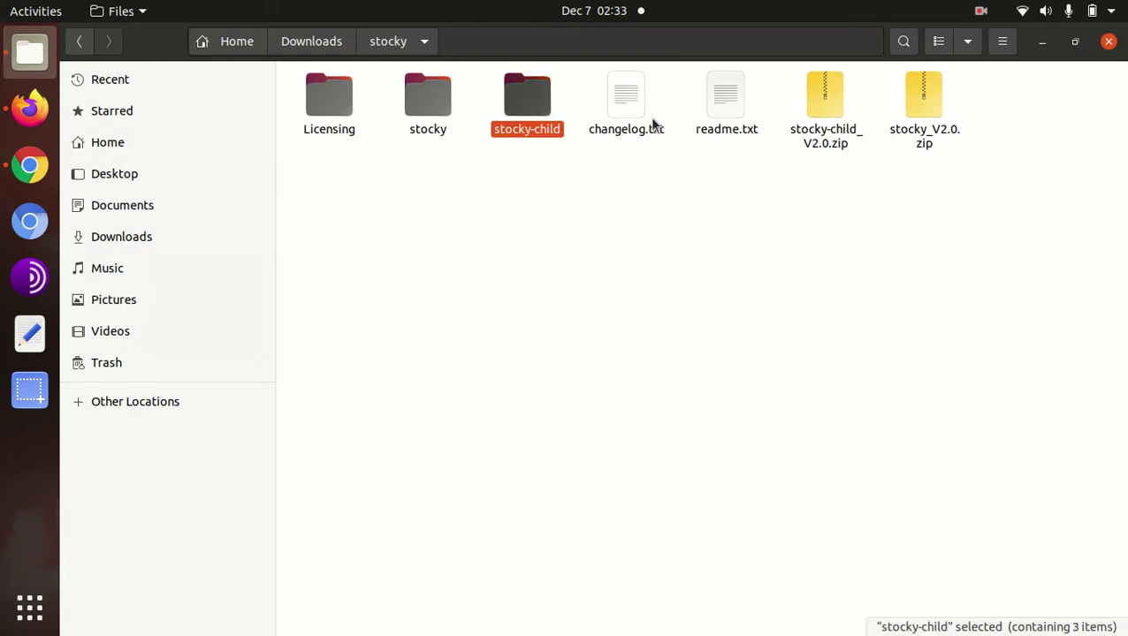
pyautogui.moveTo(402, 153); pyautogui.dragTo(538, 107)
pyautogui.click(827, 137)
pyautogui.click(919, 132)
pyautogui.click(813, 140)
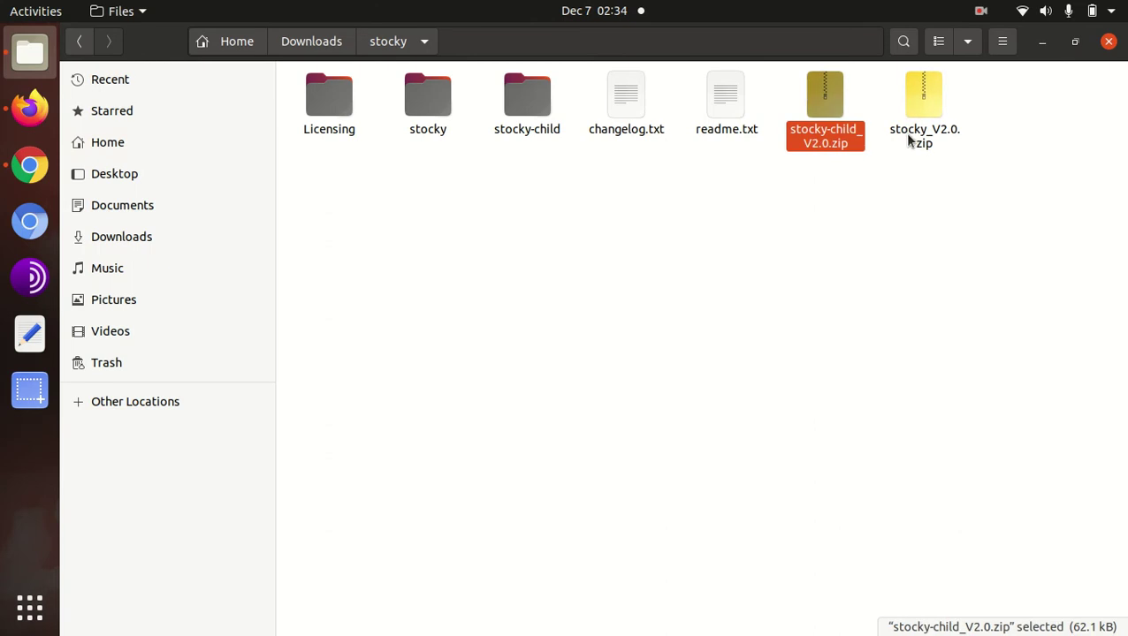
pyautogui.click(910, 137)
pyautogui.click(826, 137)
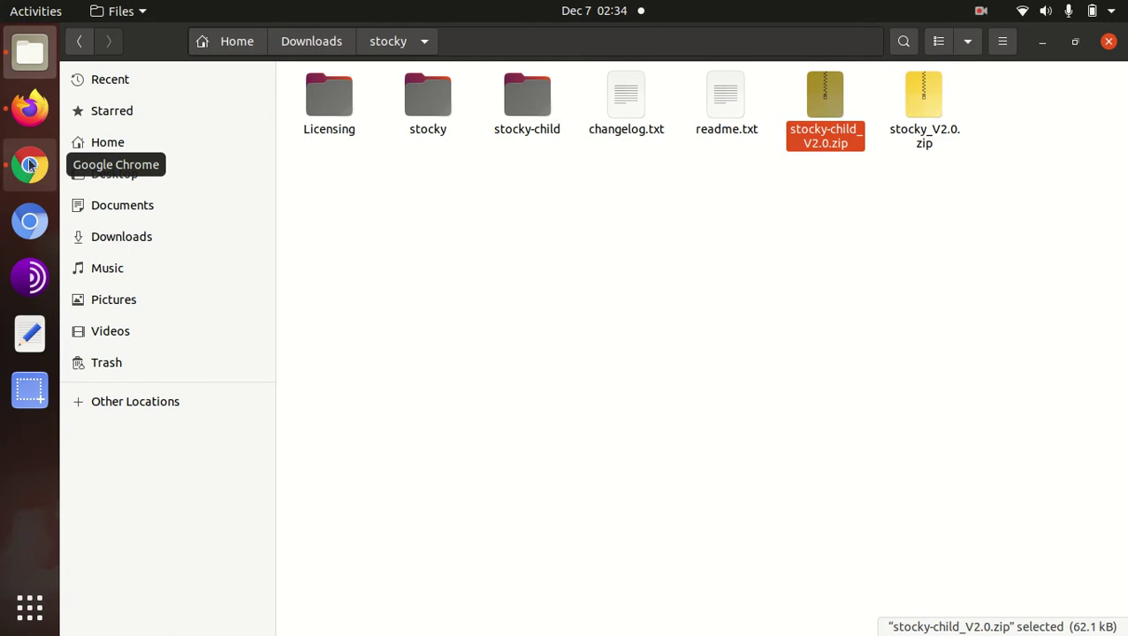
# Reach the Upload Theme form via Dashboard, Appearance > Themes and Add New
pyautogui.click(29, 108)
pyautogui.moveTo(123, 102)
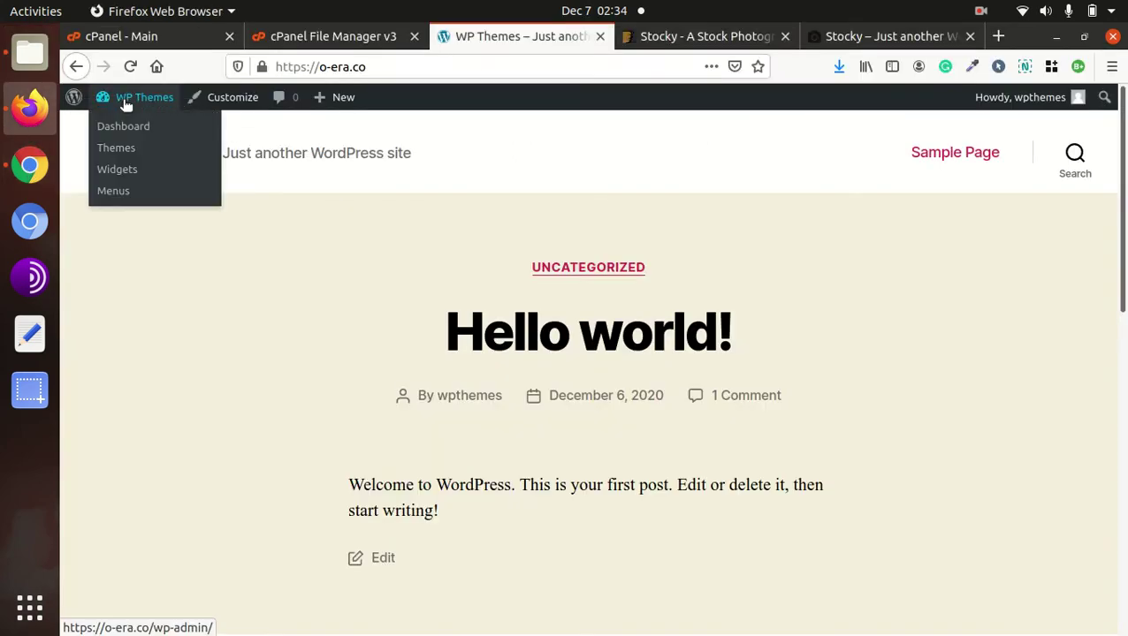
pyautogui.click(124, 129)
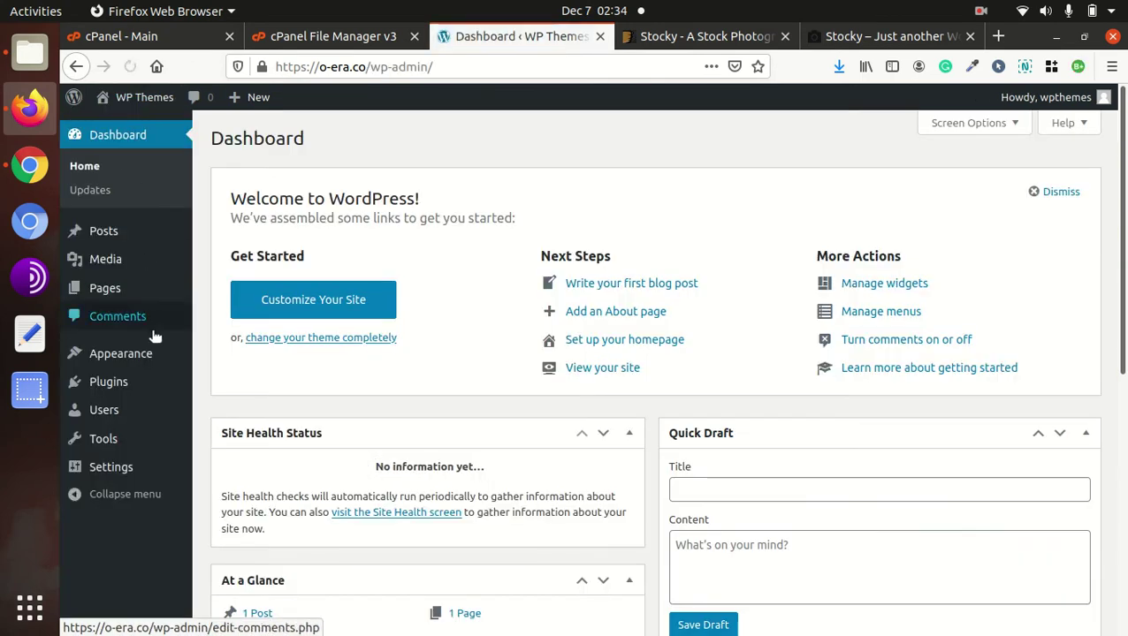
pyautogui.moveTo(144, 364)
pyautogui.click(223, 357)
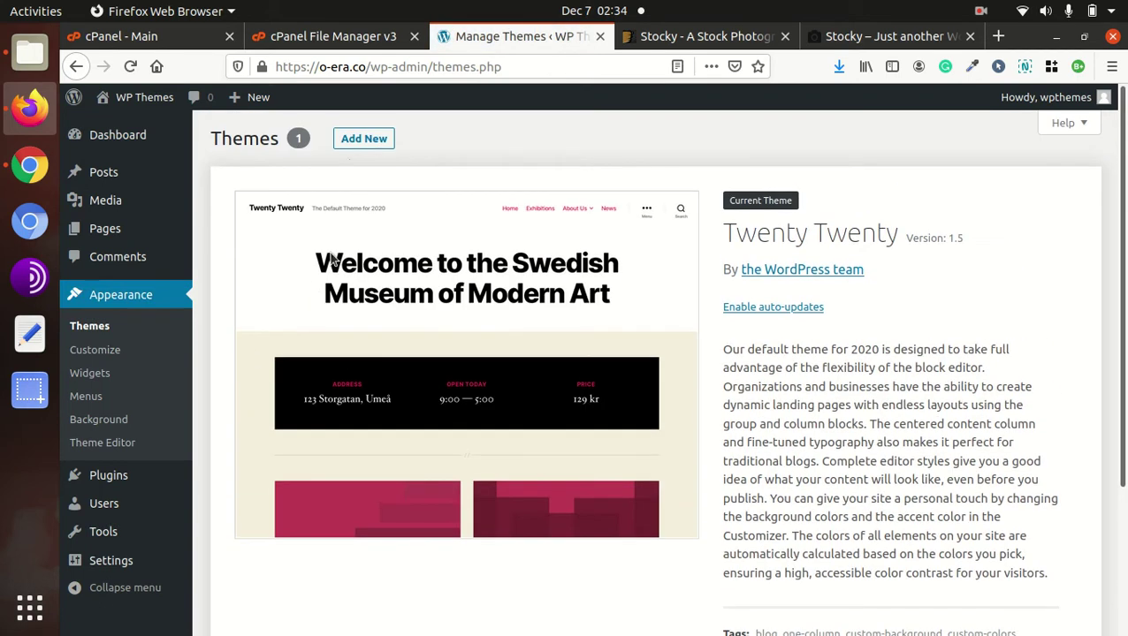
pyautogui.click(356, 139)
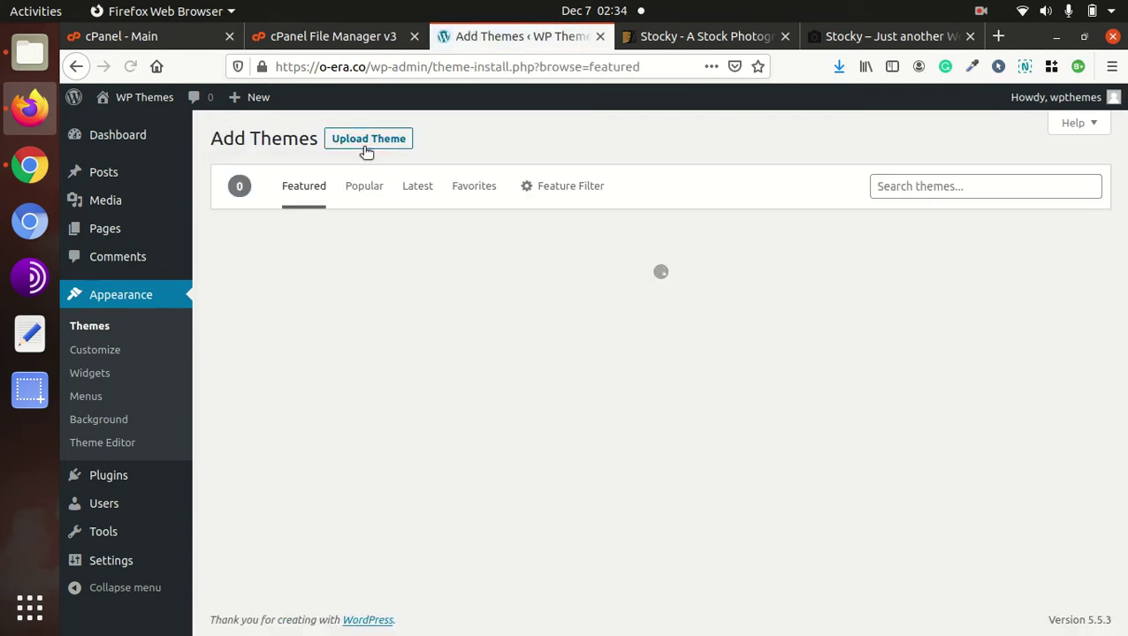
pyautogui.click(366, 145)
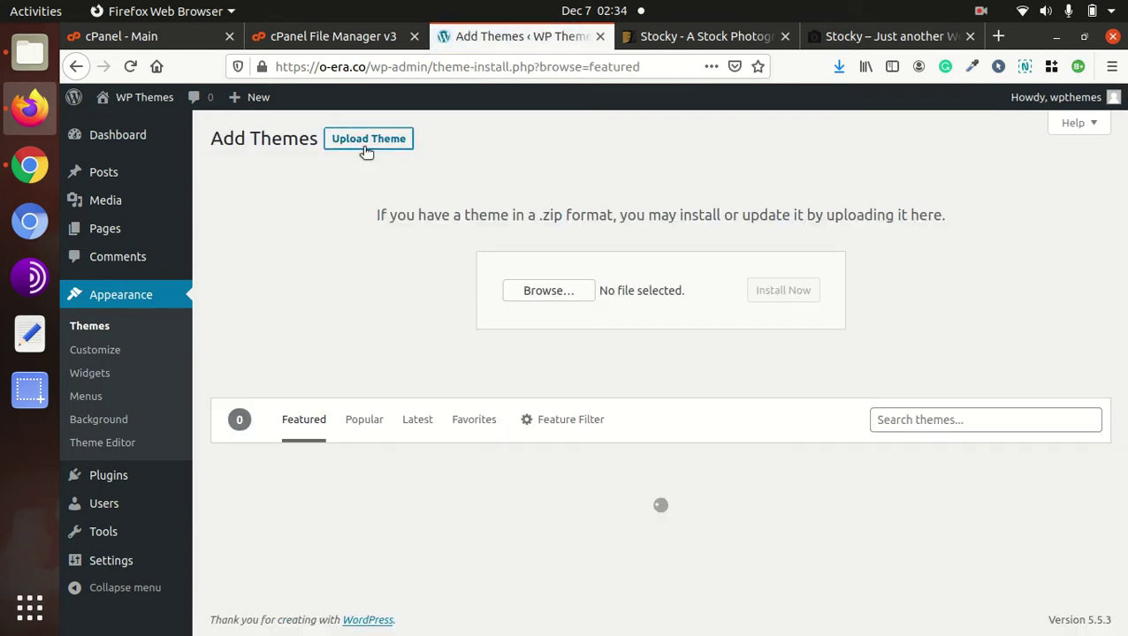
# Browse to stocky_V2.0.zip in the file picker, cancel, and move to cPanel File Manager
pyautogui.click(534, 298)
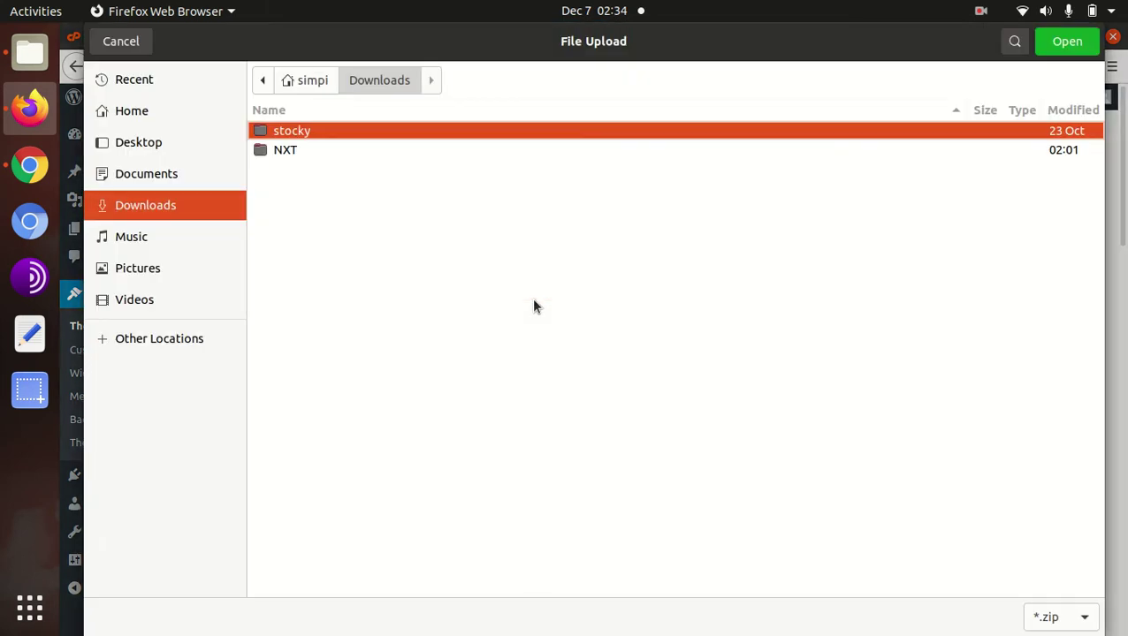
pyautogui.doubleClick(303, 133)
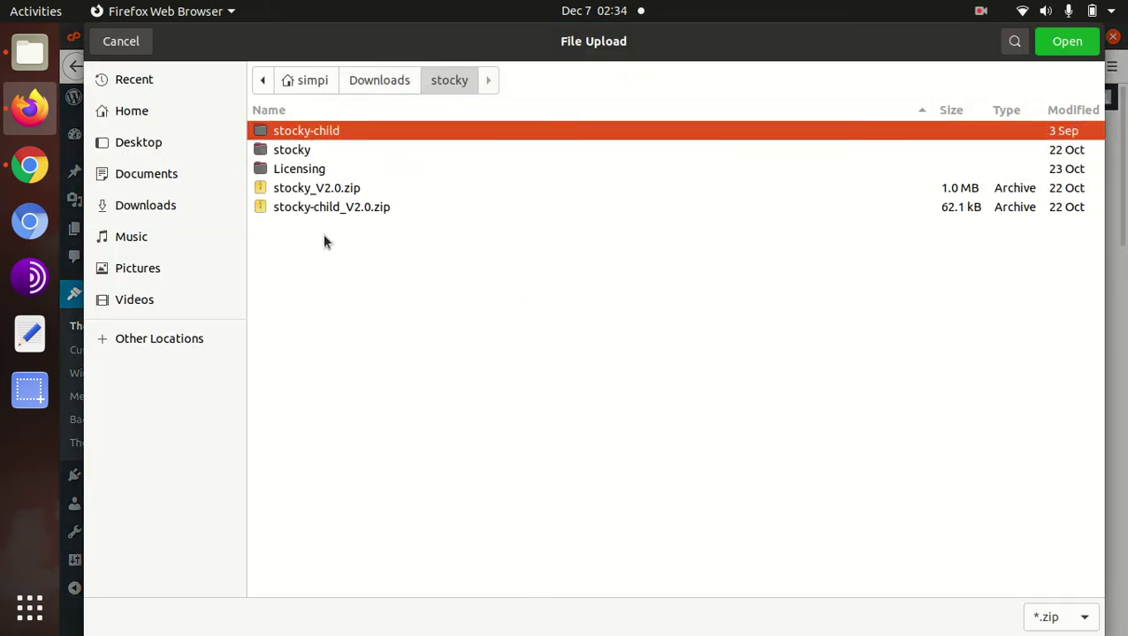
pyautogui.click(344, 189)
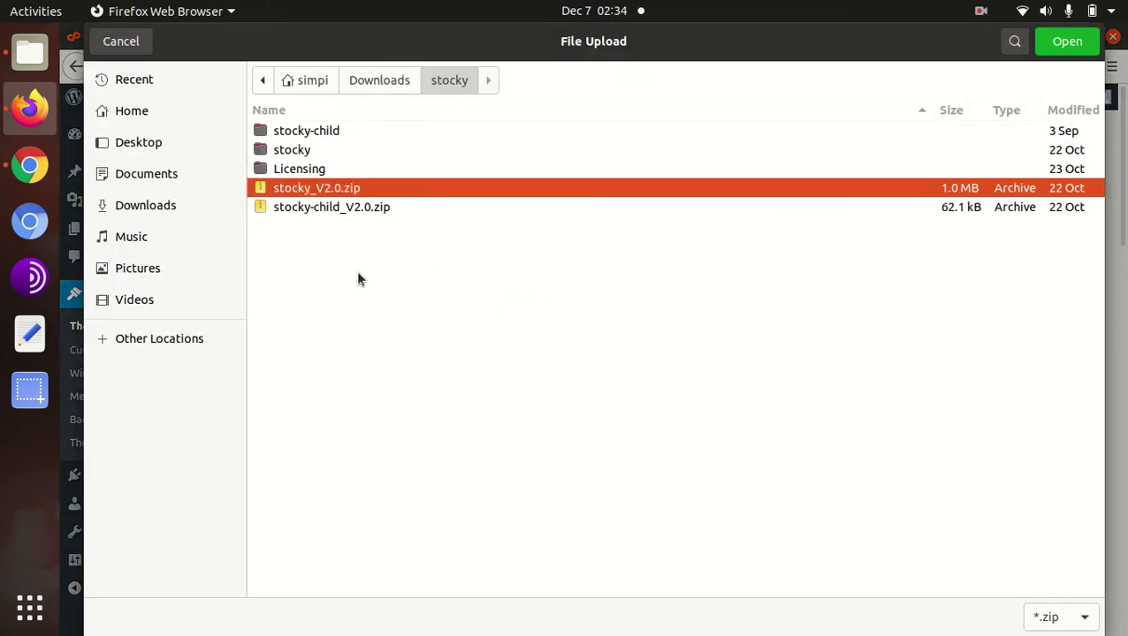
pyautogui.click(123, 46)
pyautogui.click(358, 42)
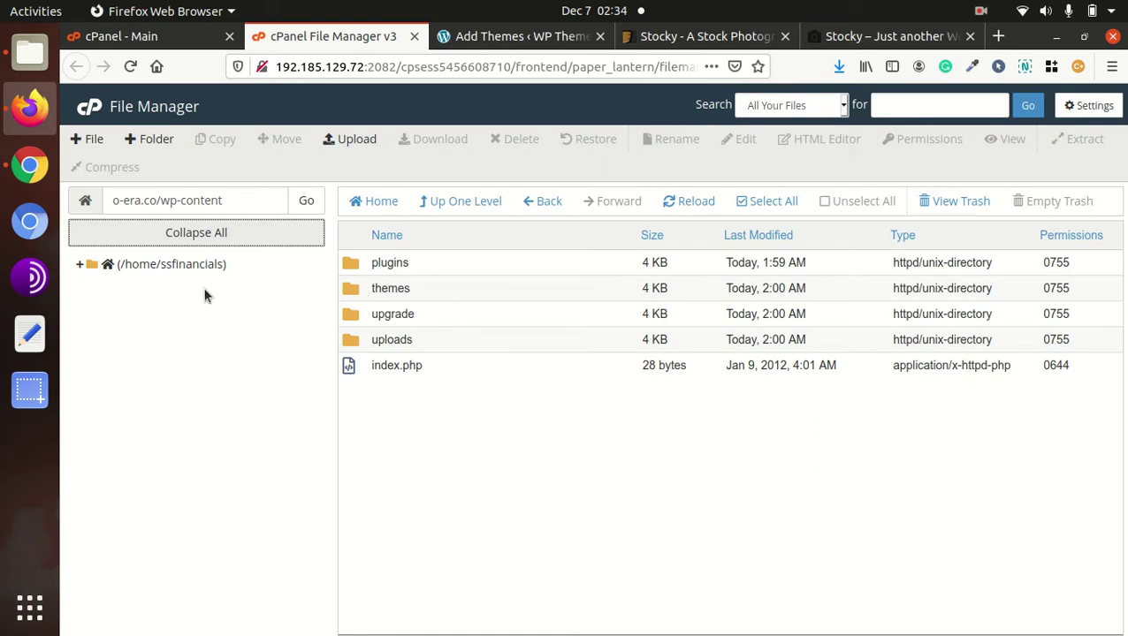
# Upload stocky_V2.0.zip from the local stocky folder into wp-content/themes, then go back
pyautogui.doubleClick(429, 288)
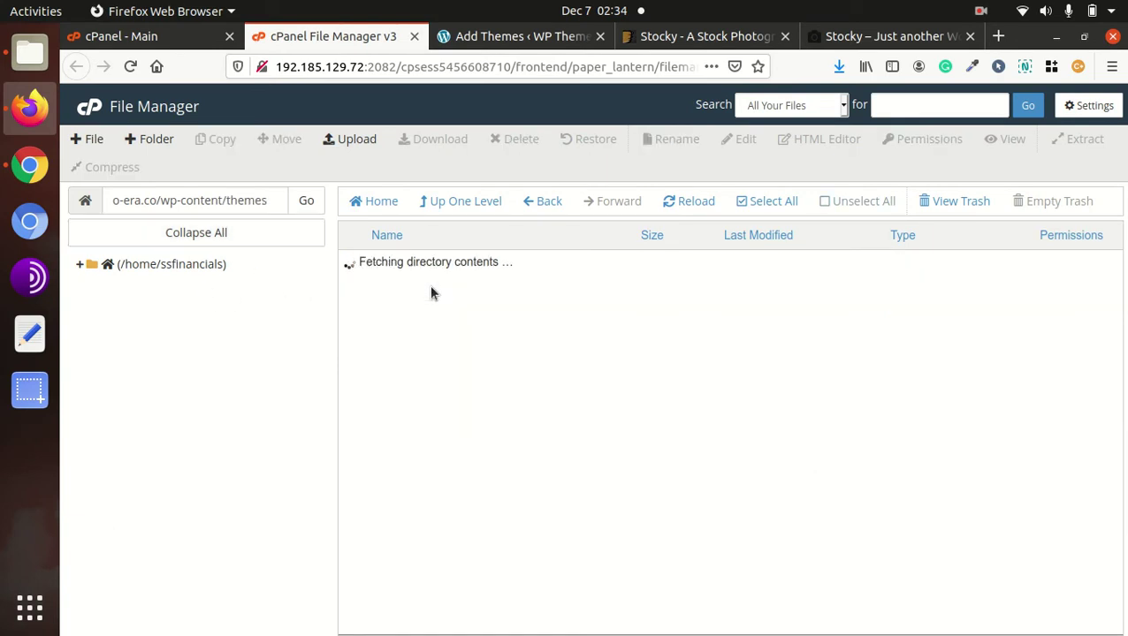
pyautogui.click(353, 146)
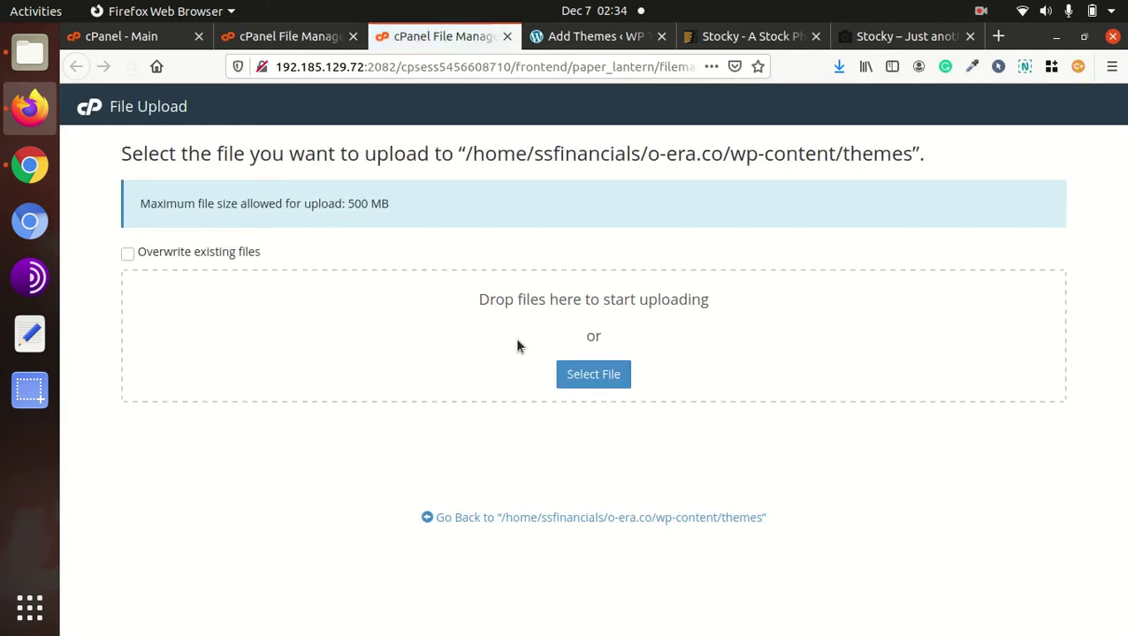
pyautogui.click(582, 371)
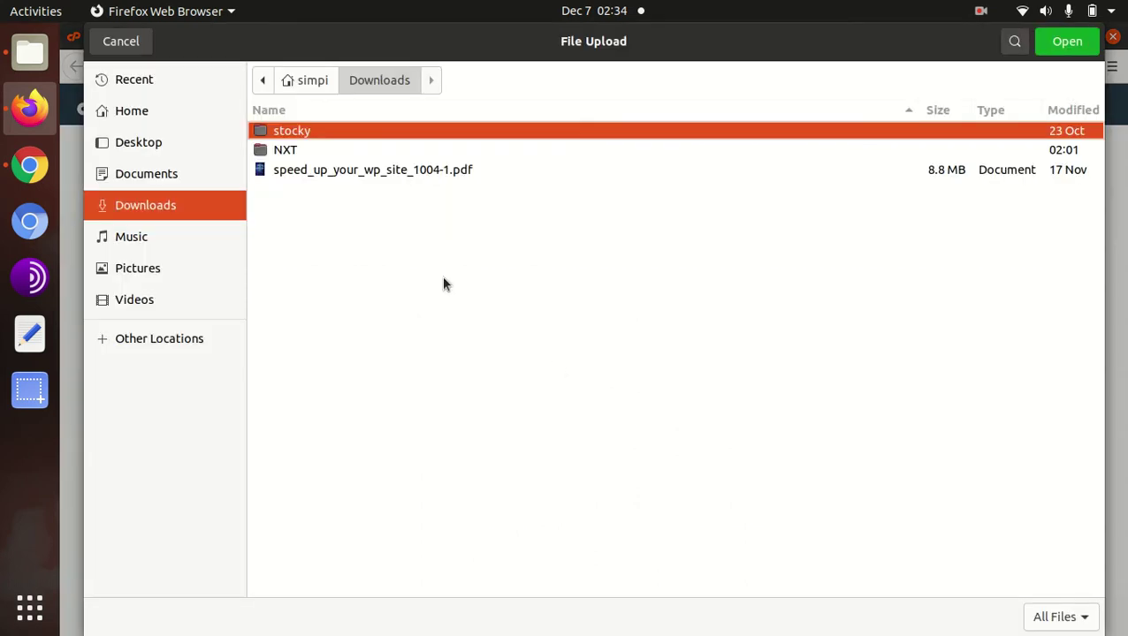
pyautogui.doubleClick(293, 131)
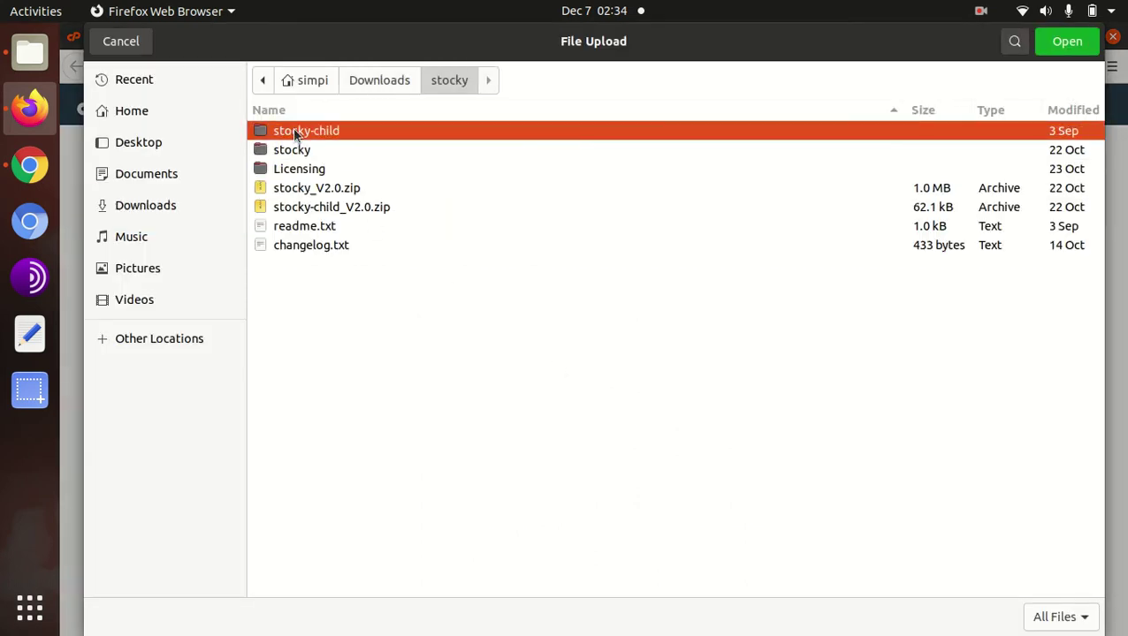
pyautogui.click(350, 189)
pyautogui.click(1063, 44)
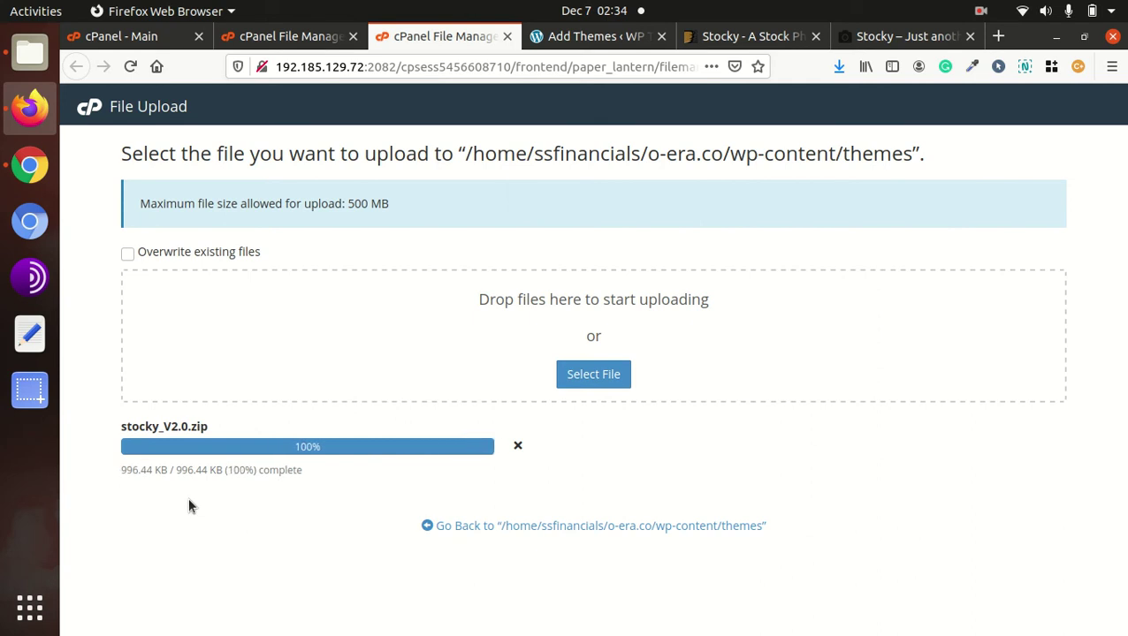
pyautogui.click(486, 528)
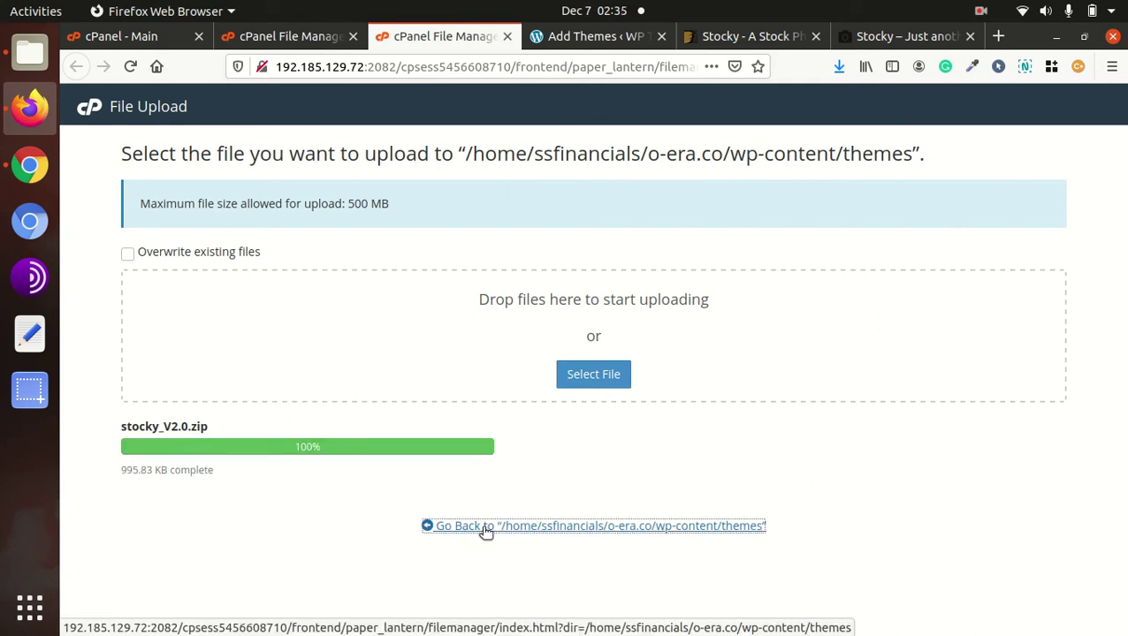
# Extract stocky_V2.0.zip into the themes folder and check the extracted stocky folder
pyautogui.click(463, 323)
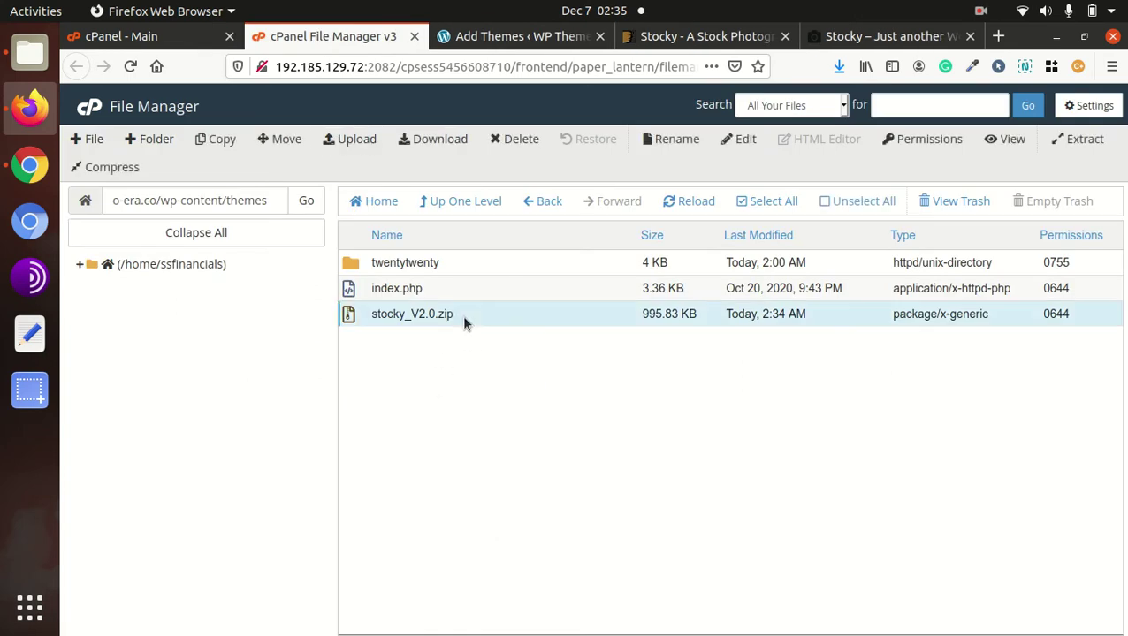
pyautogui.rightClick(463, 323)
pyautogui.click(516, 526)
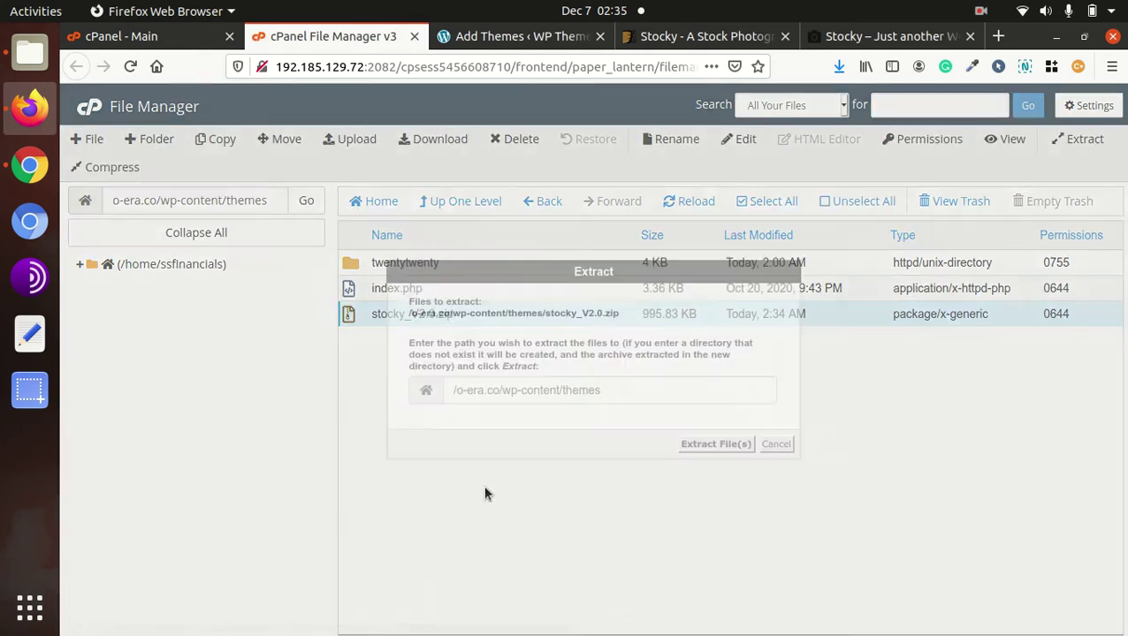
pyautogui.click(702, 448)
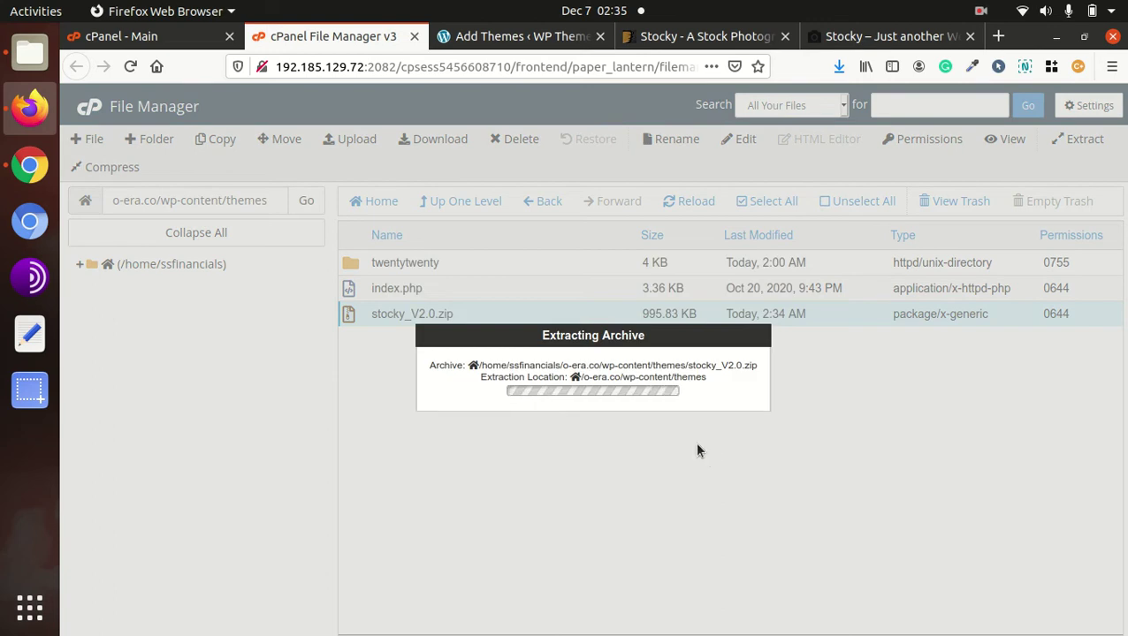
pyautogui.click(860, 529)
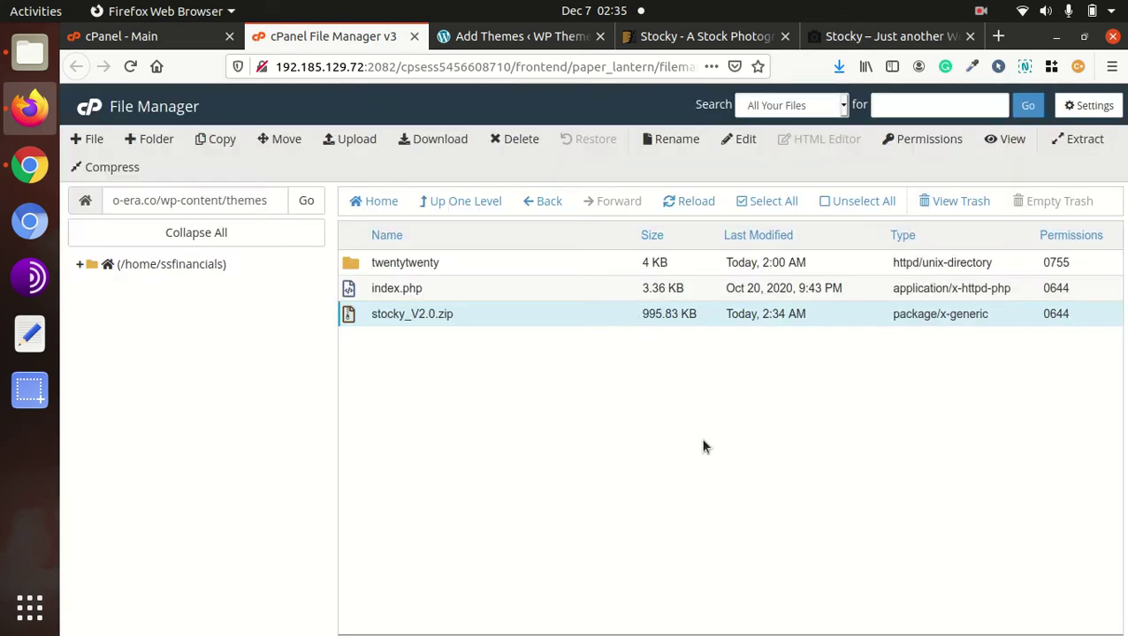
pyautogui.click(694, 216)
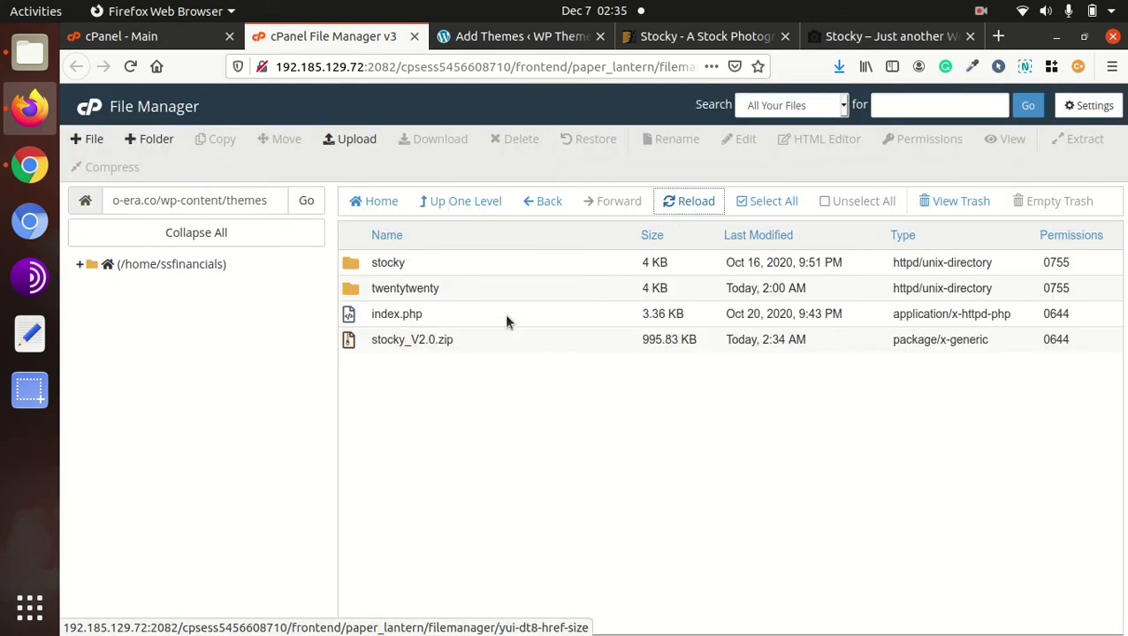
pyautogui.doubleClick(447, 265)
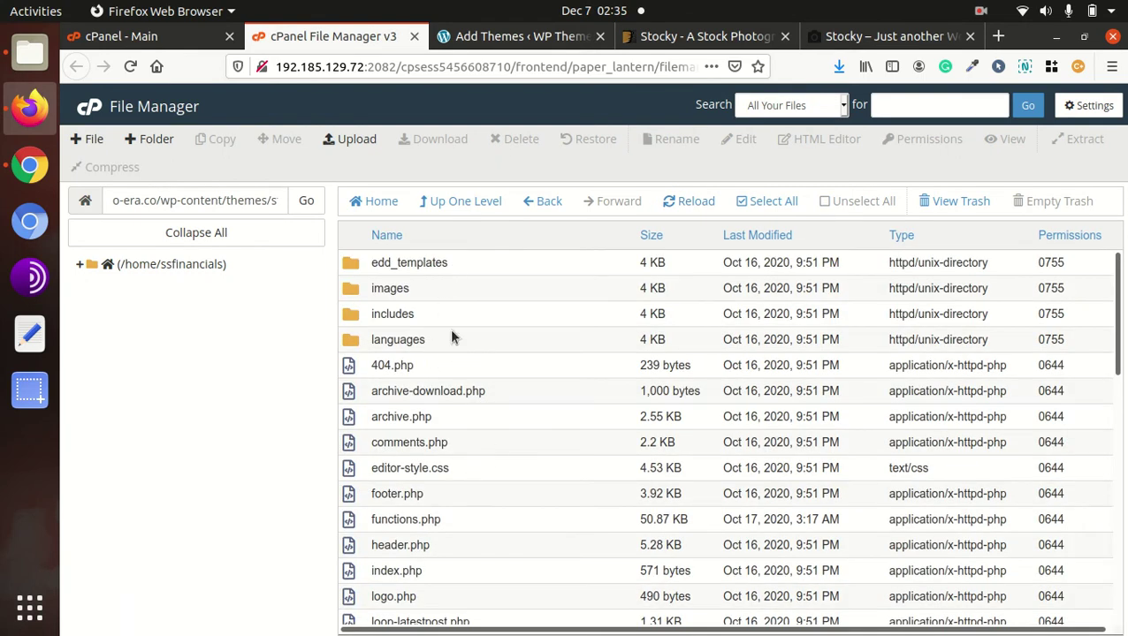
pyautogui.scroll(-4, 466, 301)
pyautogui.scroll(4, 473, 322)
pyautogui.click(460, 202)
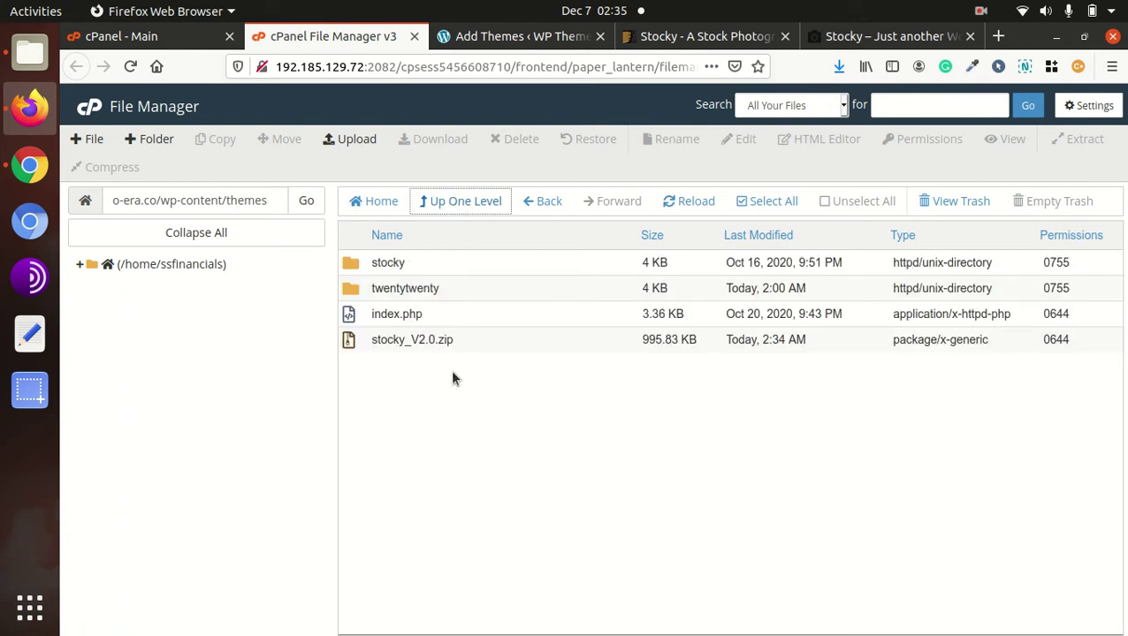
# Permanently delete stocky_V2.0.zip from the themes folder, skipping the trash
pyautogui.click(480, 338)
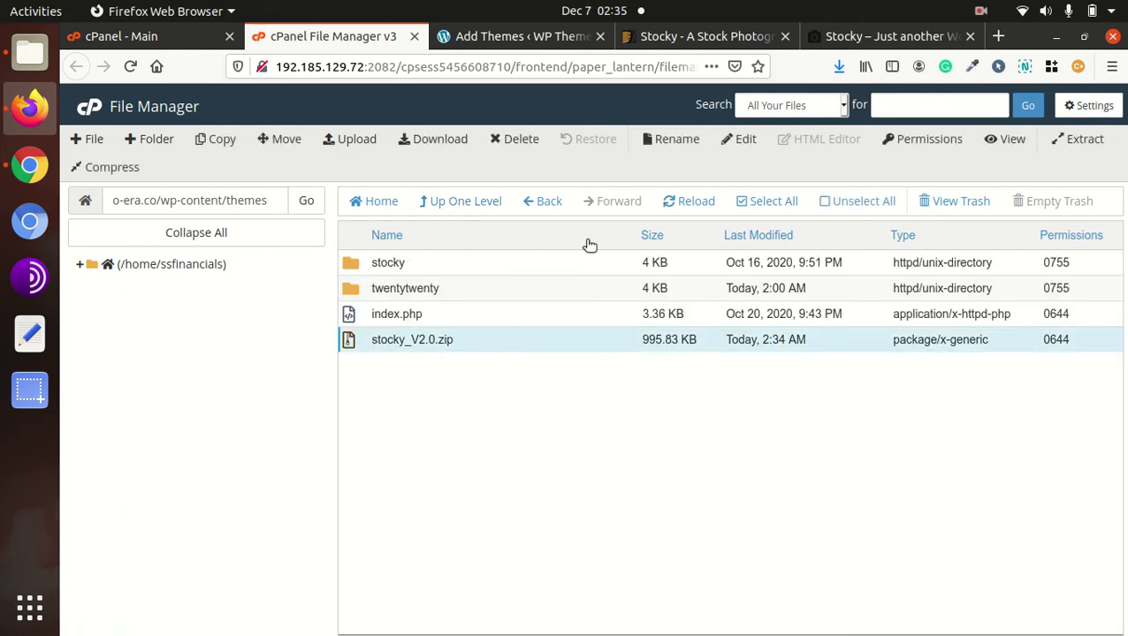
pyautogui.click(515, 139)
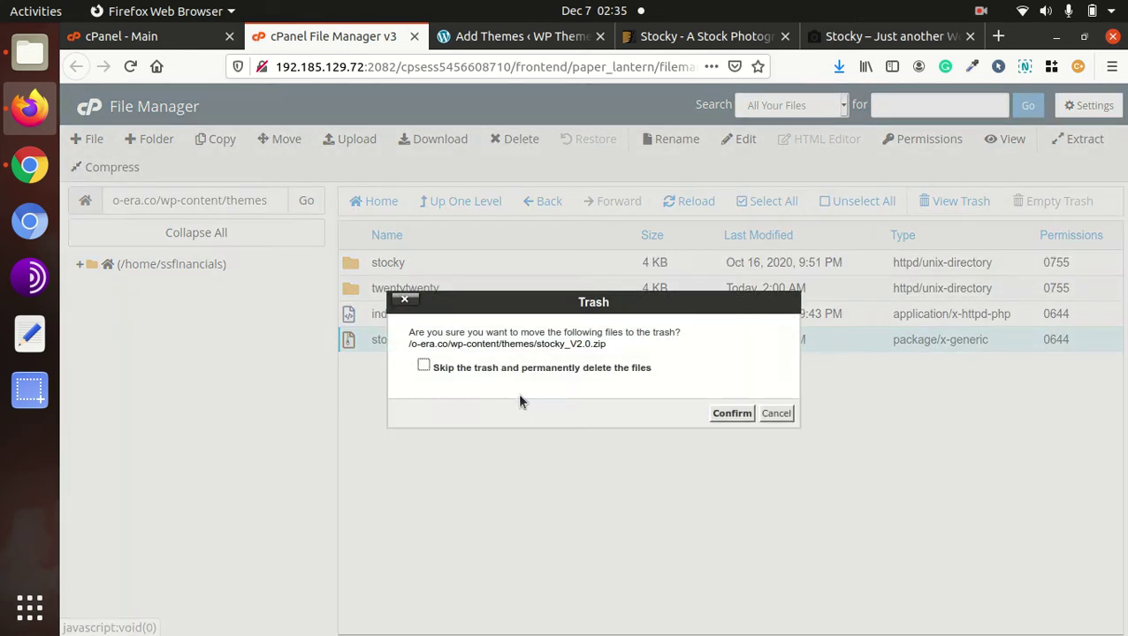
pyautogui.click(723, 415)
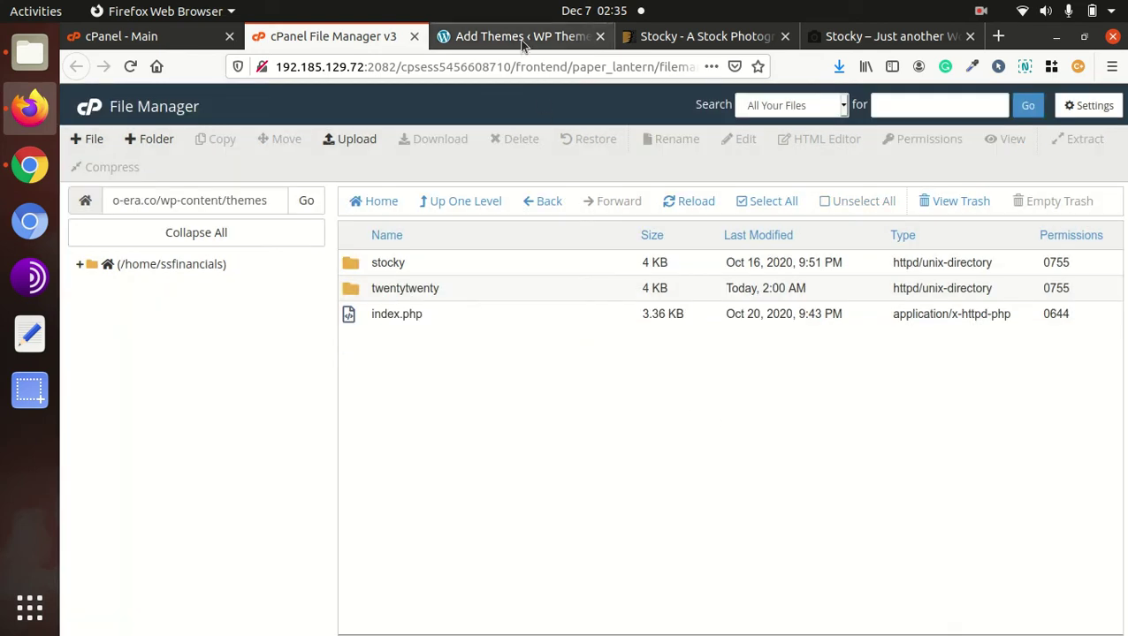
pyautogui.click(519, 37)
# Open Stocky's Theme Details from Appearance > Themes and activate it
pyautogui.click(97, 328)
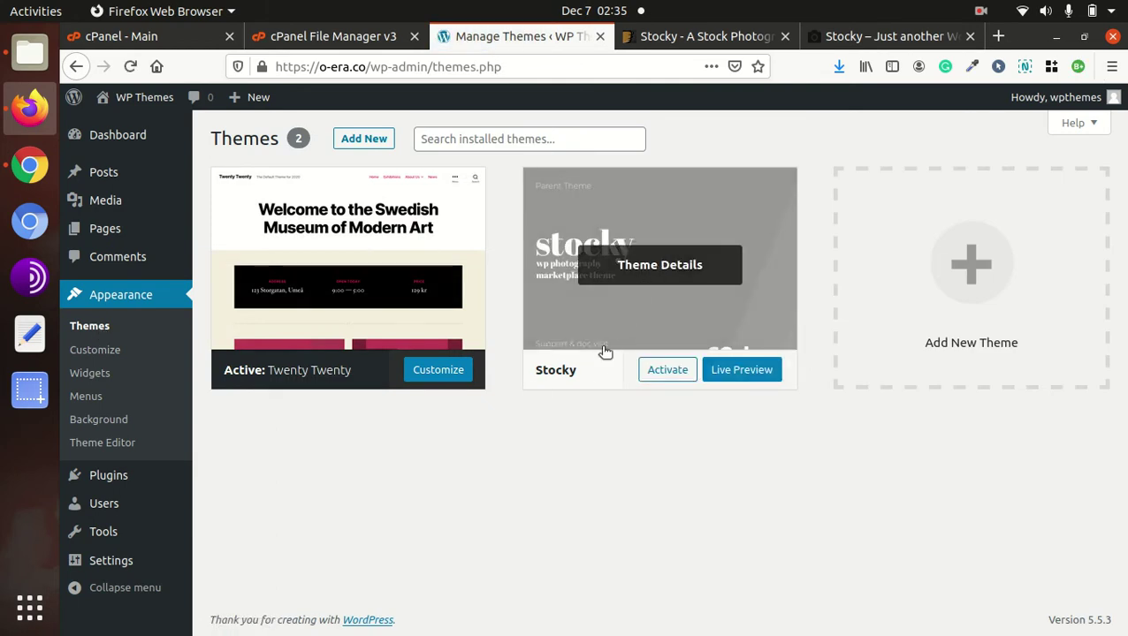
pyautogui.click(654, 279)
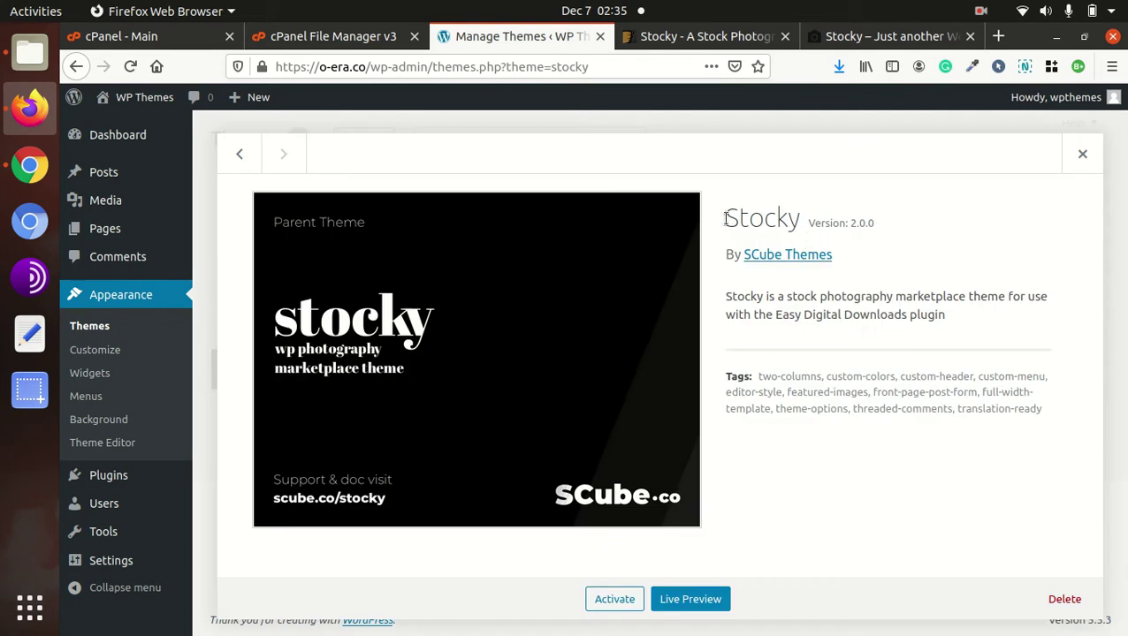
pyautogui.moveTo(722, 216); pyautogui.dragTo(774, 221)
pyautogui.click(891, 259)
pyautogui.moveTo(726, 296); pyautogui.dragTo(881, 334)
pyautogui.click(962, 340)
pyautogui.click(604, 603)
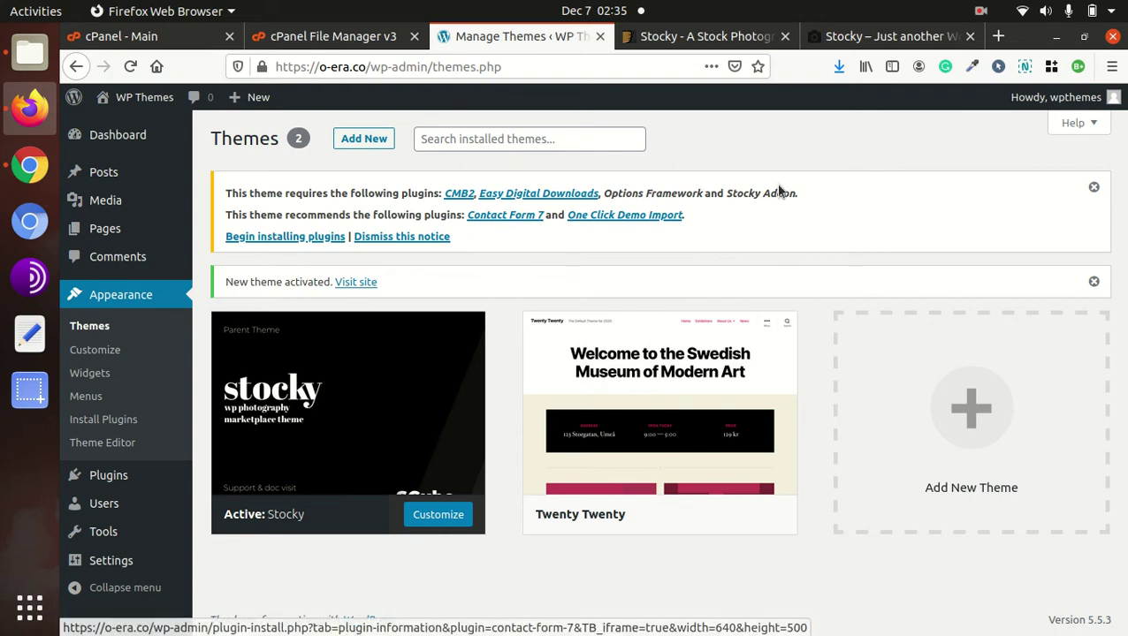
# Install and activate the CMB2 and Easy Digital Downloads plugins
pyautogui.click(270, 237)
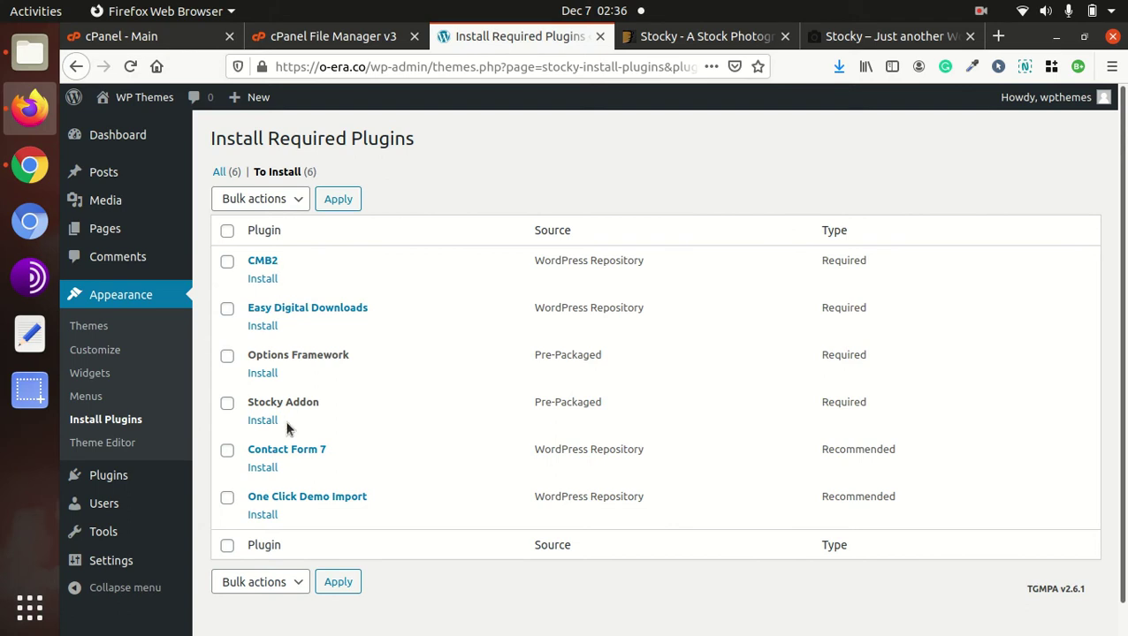
pyautogui.click(262, 281)
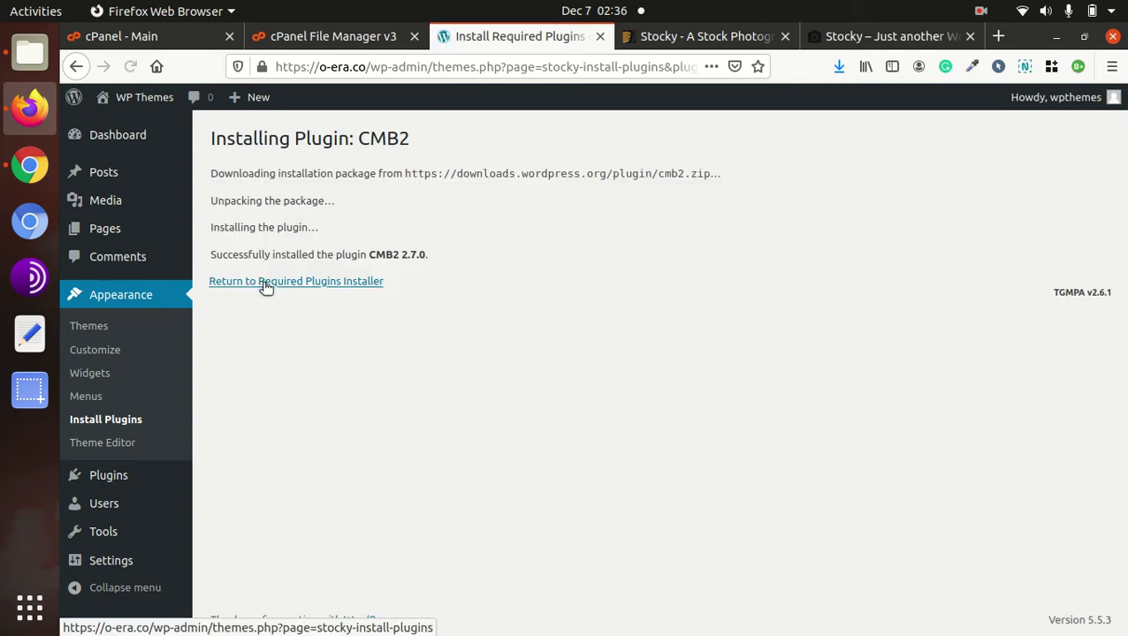
pyautogui.click(263, 283)
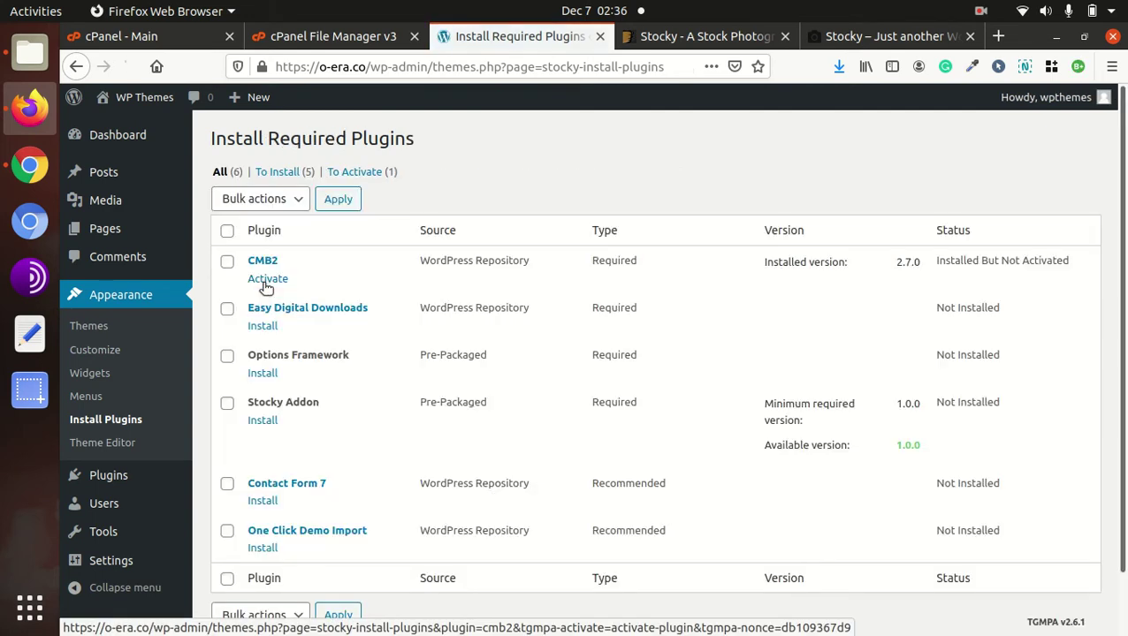
pyautogui.click(263, 281)
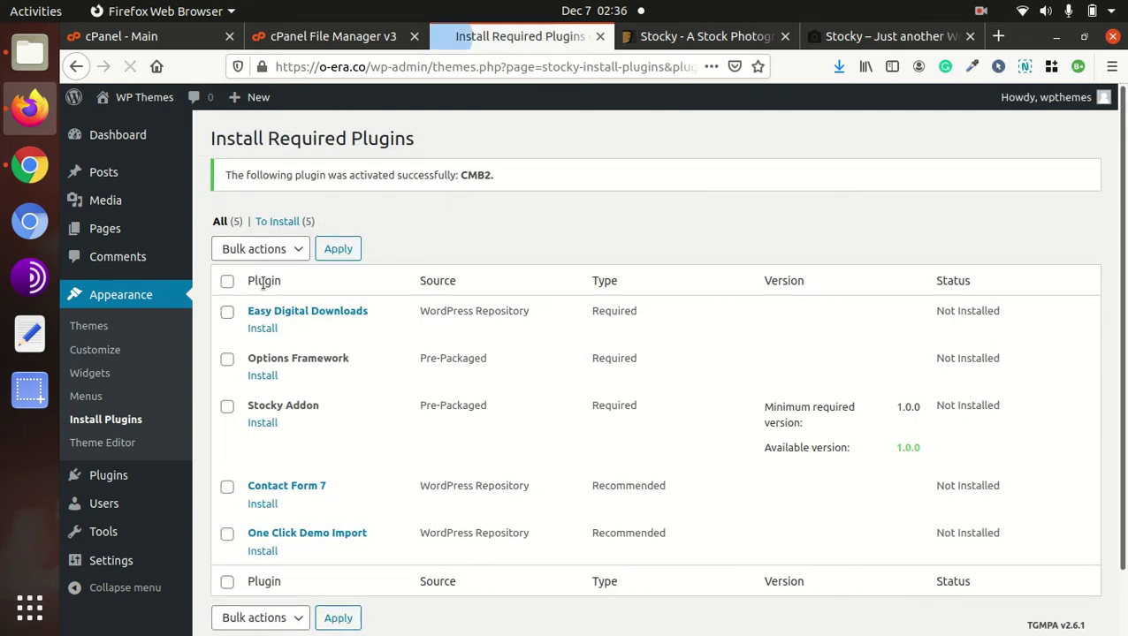
pyautogui.click(264, 329)
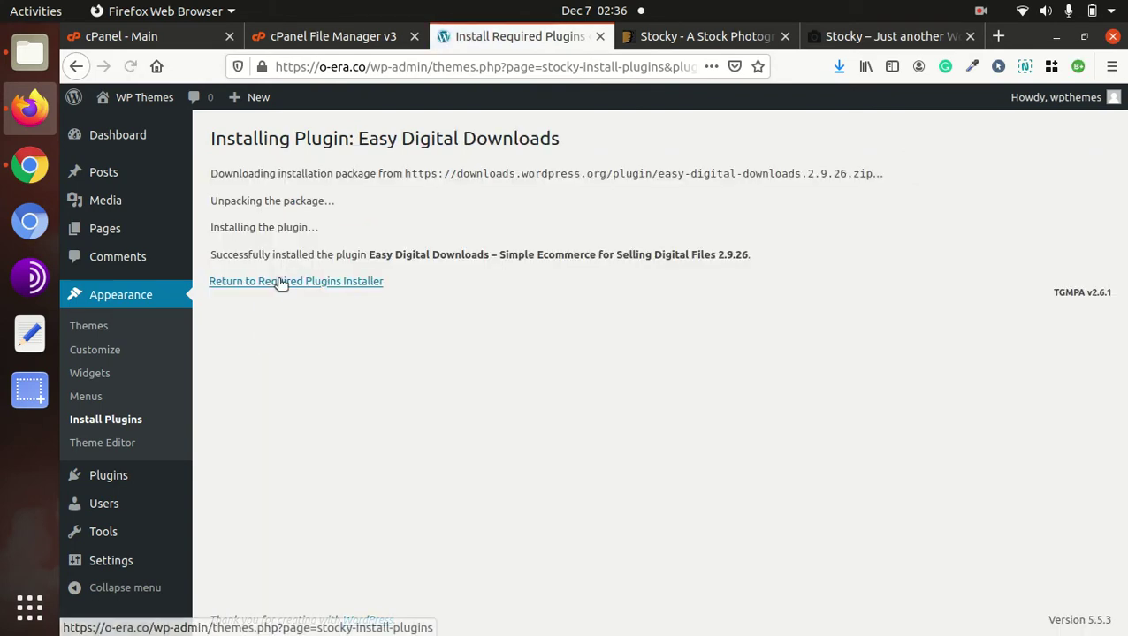
pyautogui.click(281, 282)
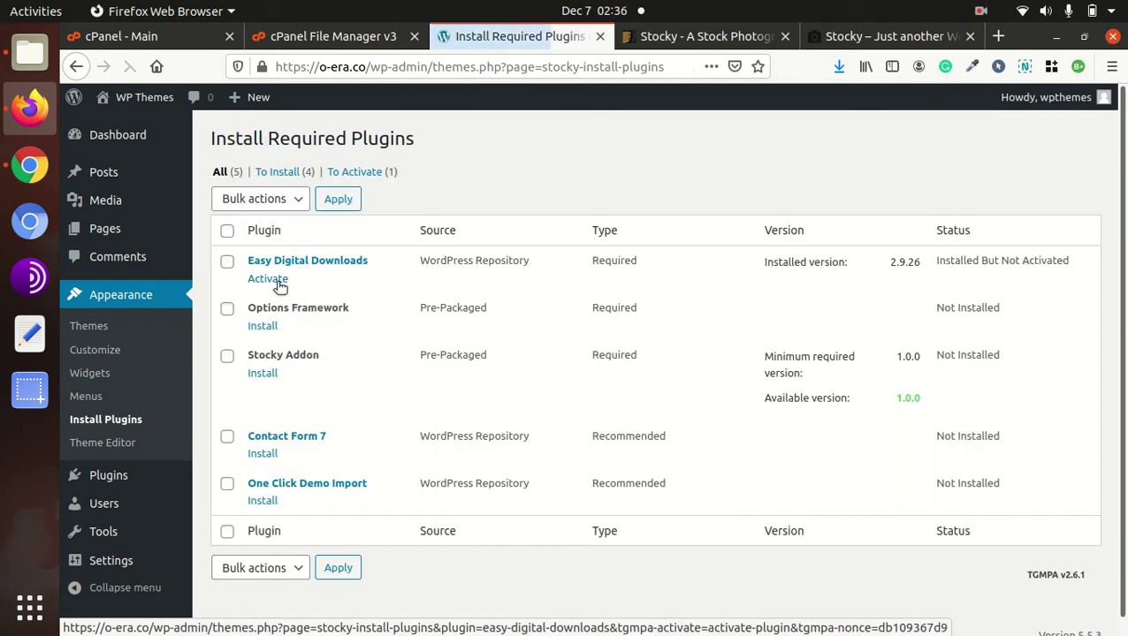
pyautogui.click(279, 281)
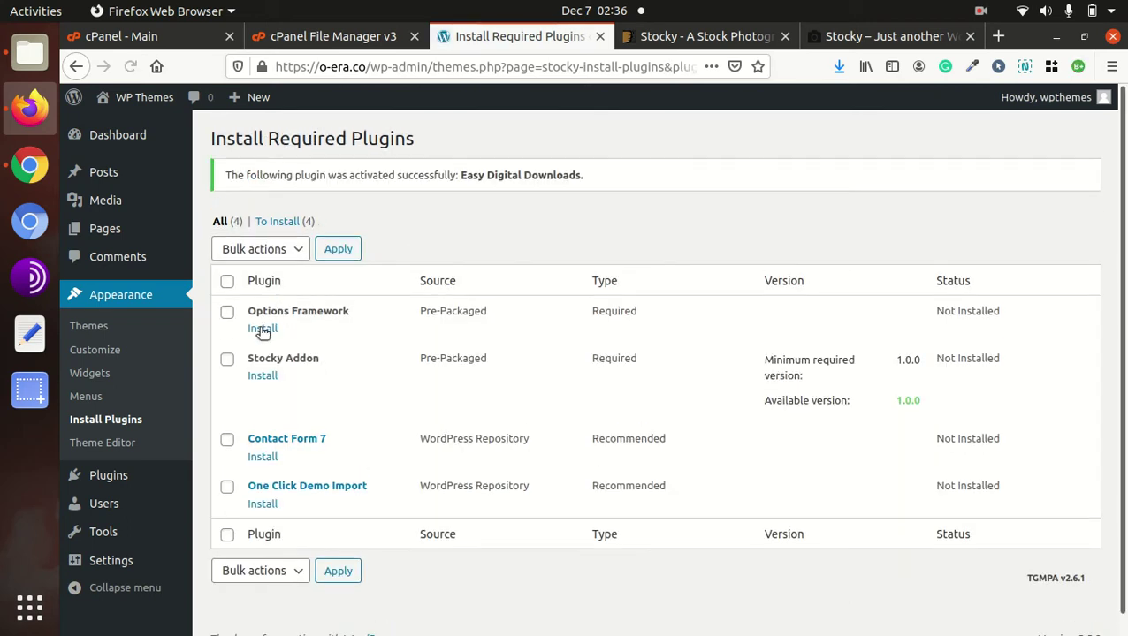
# Install Options Framework and Stocky Addon, then install and activate Contact Form 7 and One Click Demo Import
pyautogui.click(263, 330)
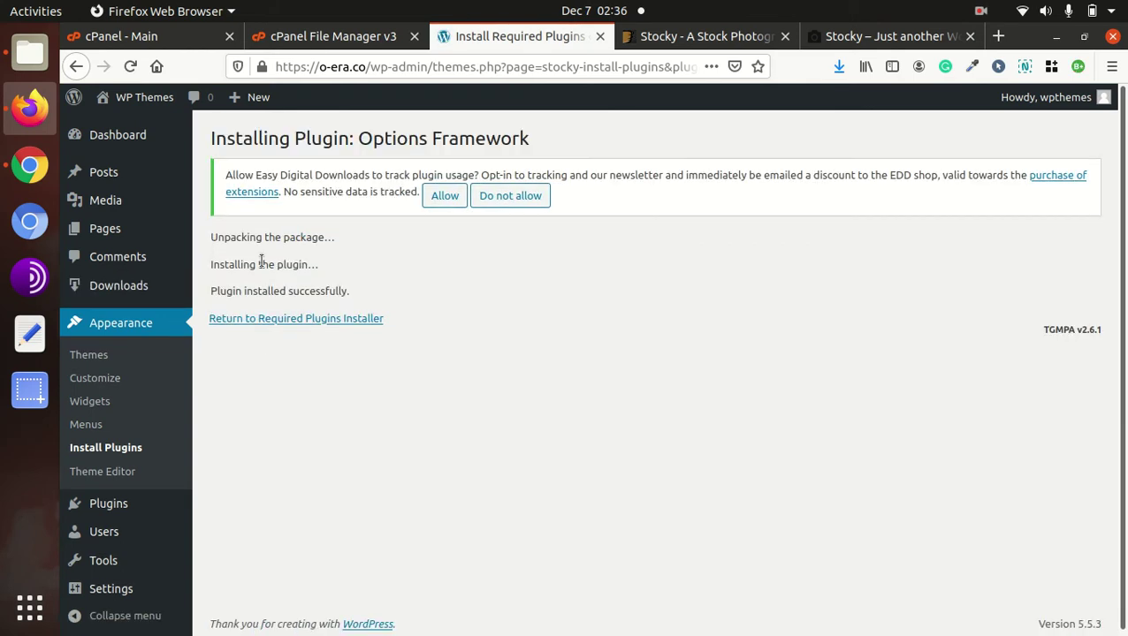
pyautogui.click(270, 320)
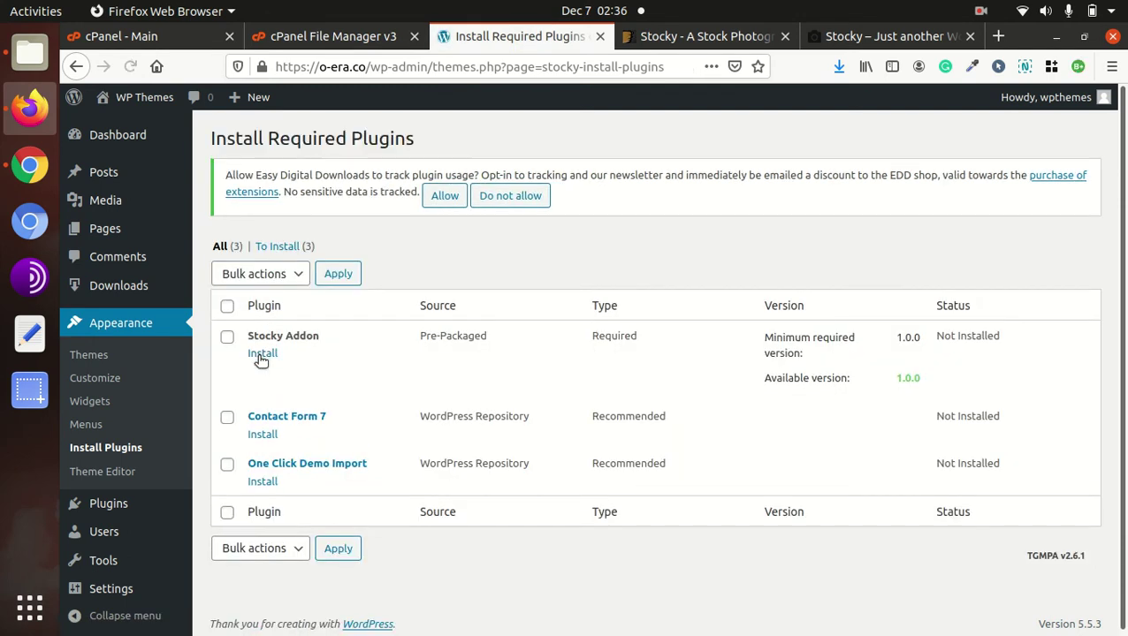
pyautogui.click(262, 354)
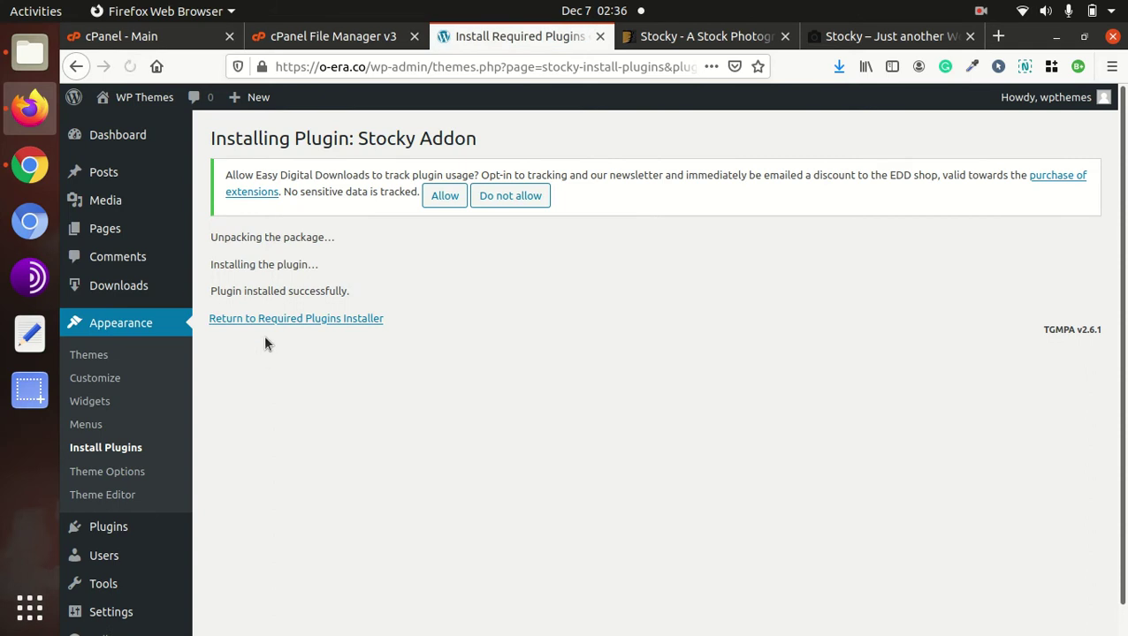
pyautogui.click(277, 324)
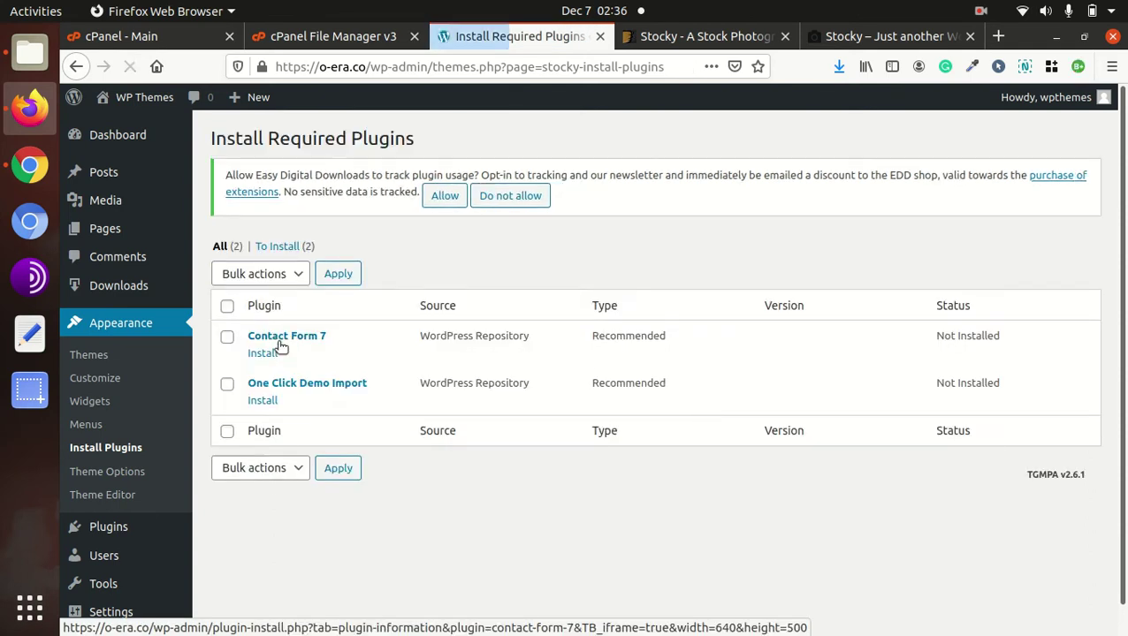
pyautogui.click(261, 353)
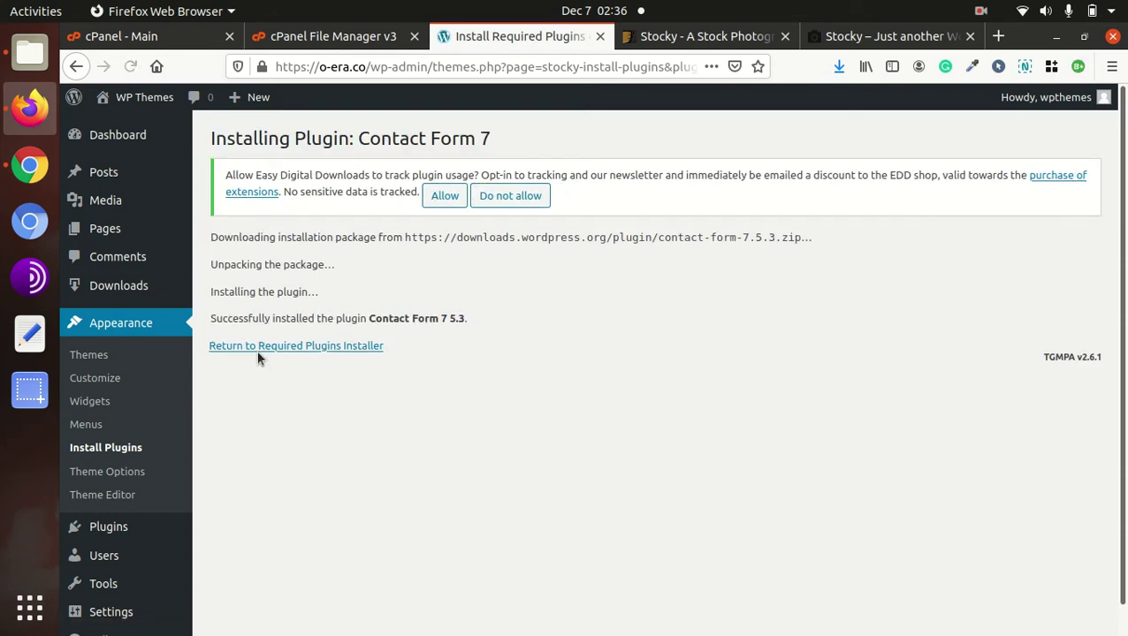
pyautogui.click(260, 348)
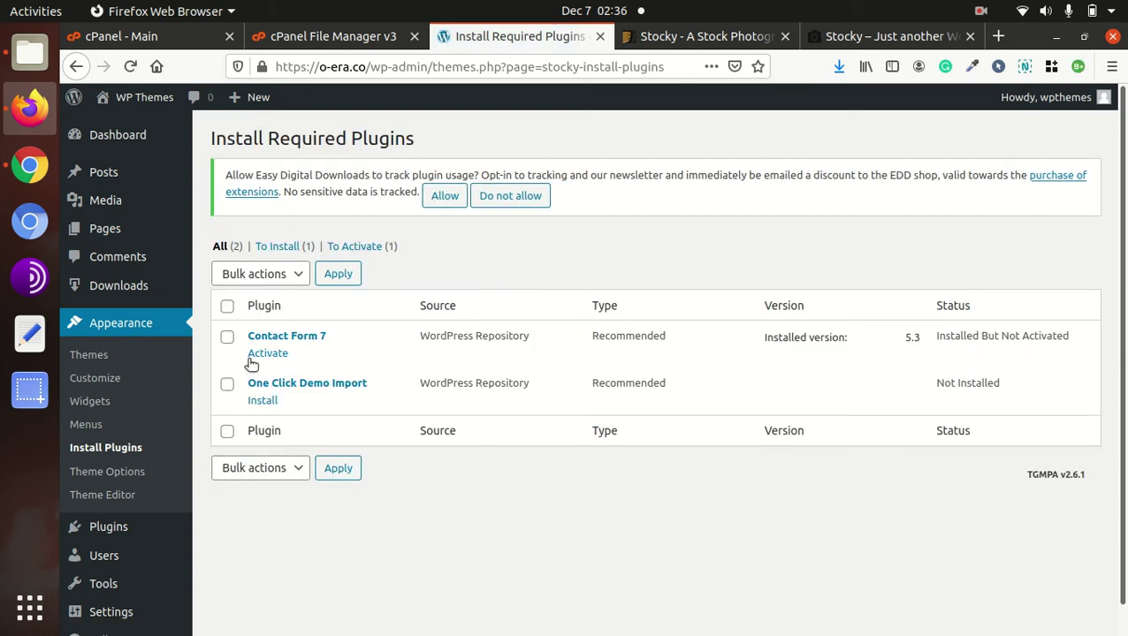
pyautogui.click(256, 356)
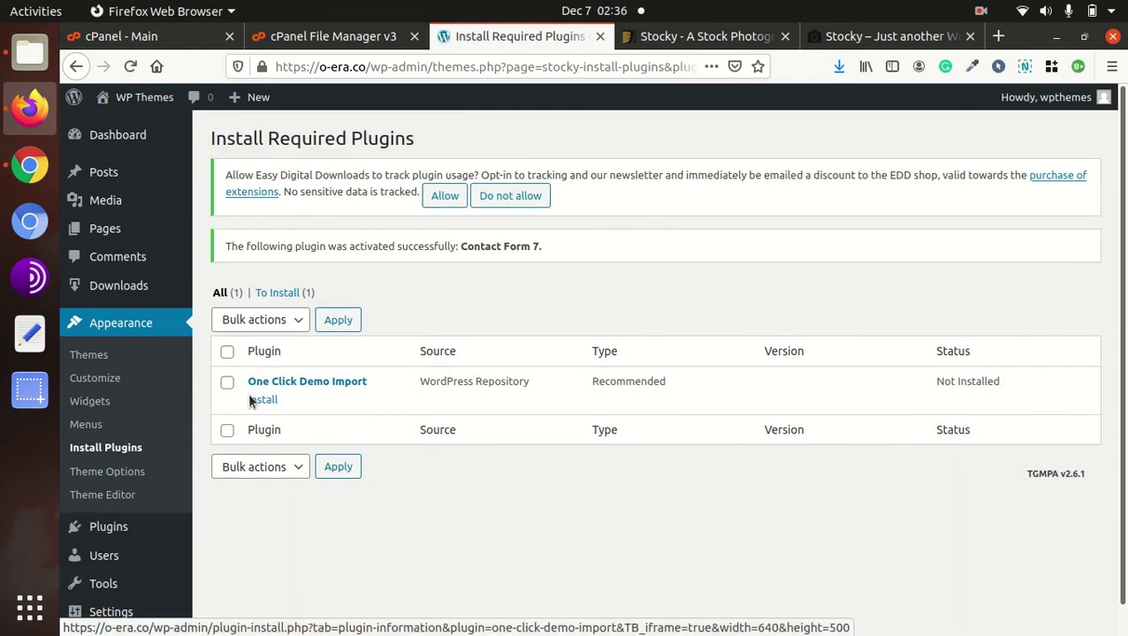
pyautogui.click(270, 402)
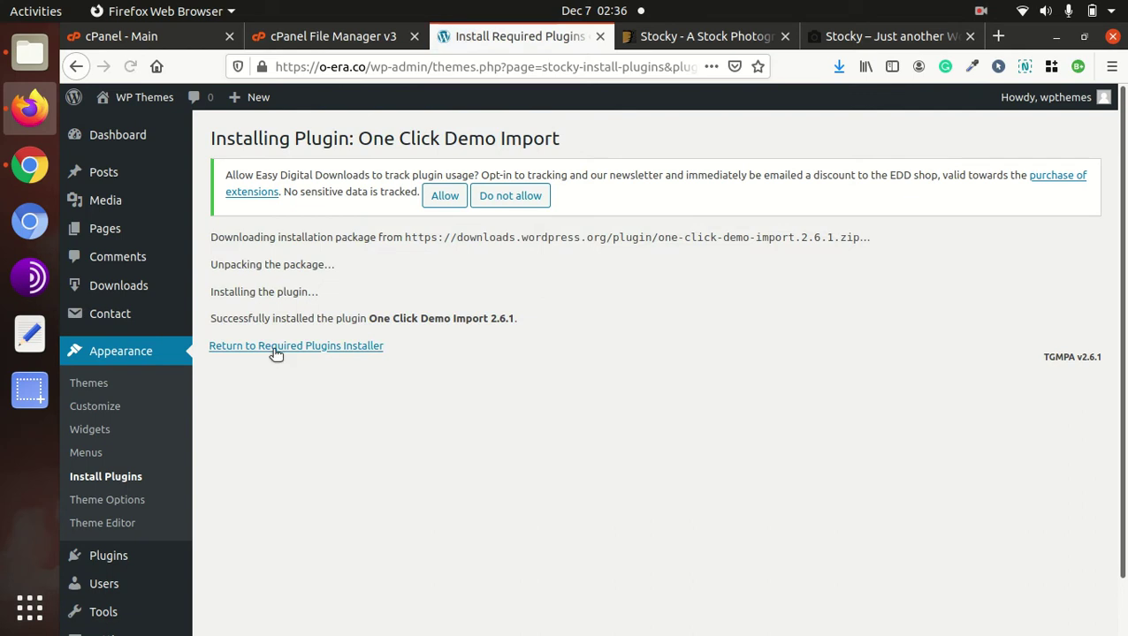
pyautogui.click(275, 348)
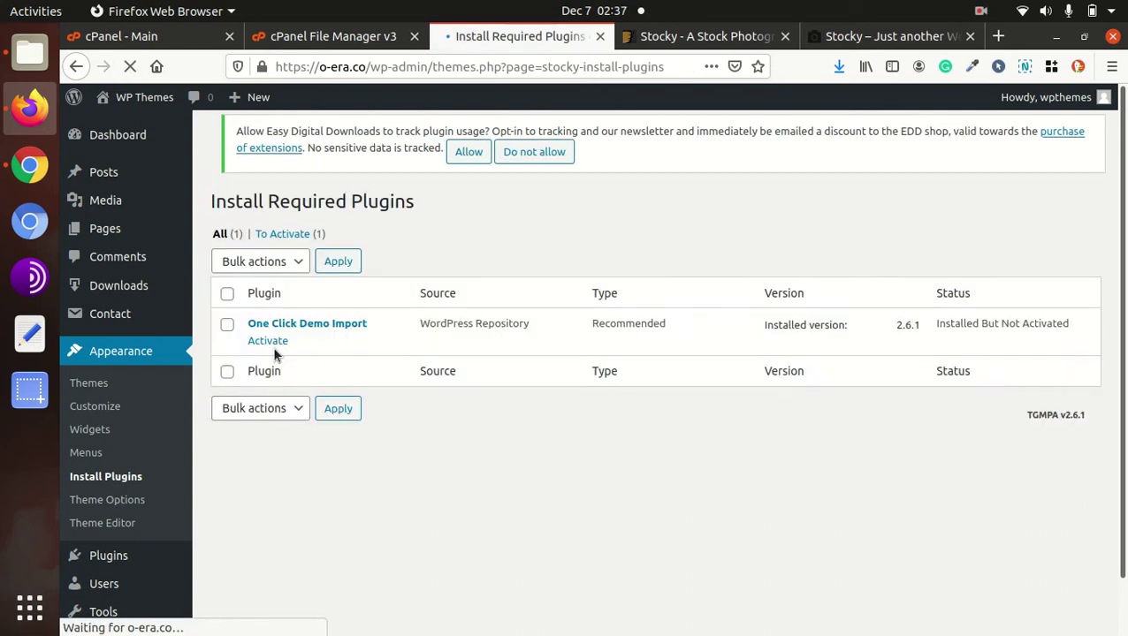
pyautogui.click(276, 353)
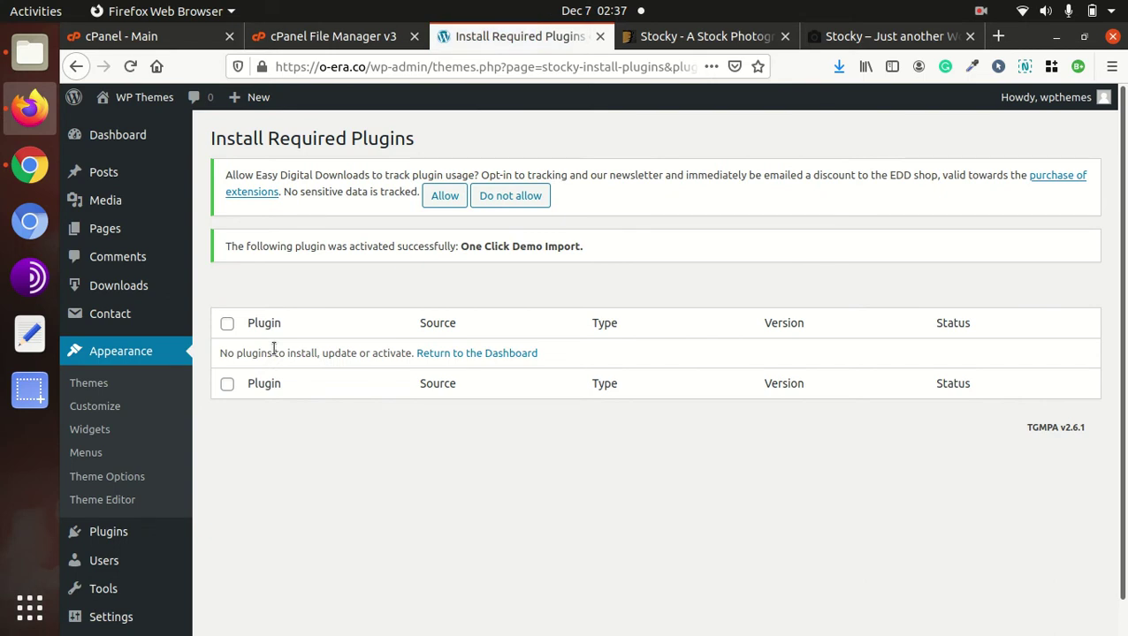
# Open the public site in a new tab and scroll through its homepage
pyautogui.moveTo(149, 99)
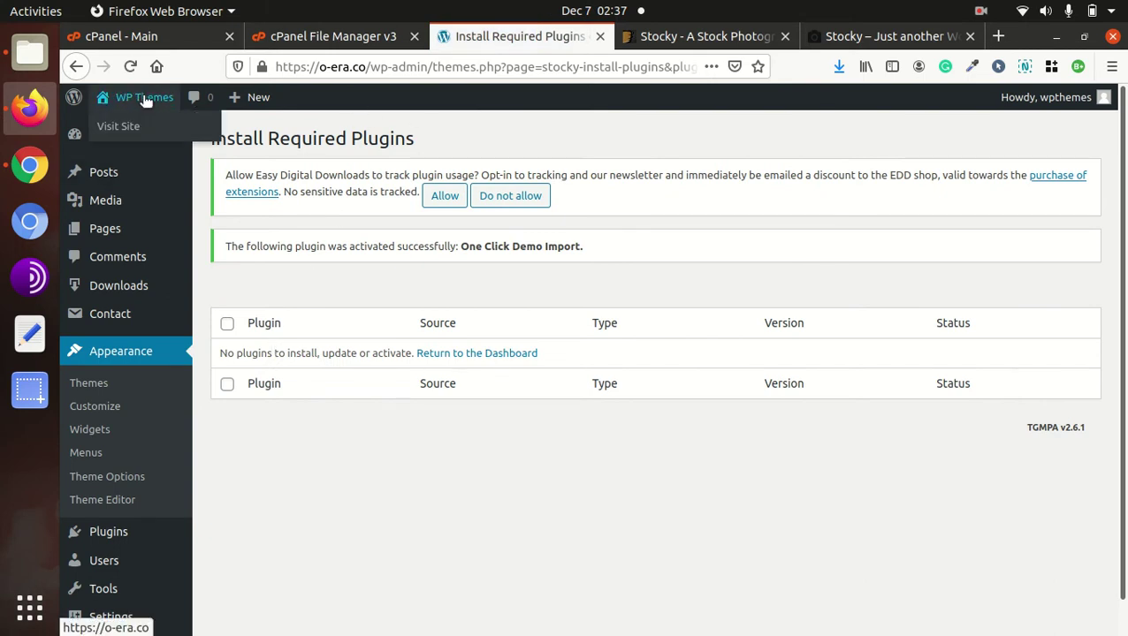
pyautogui.middleClick(123, 130)
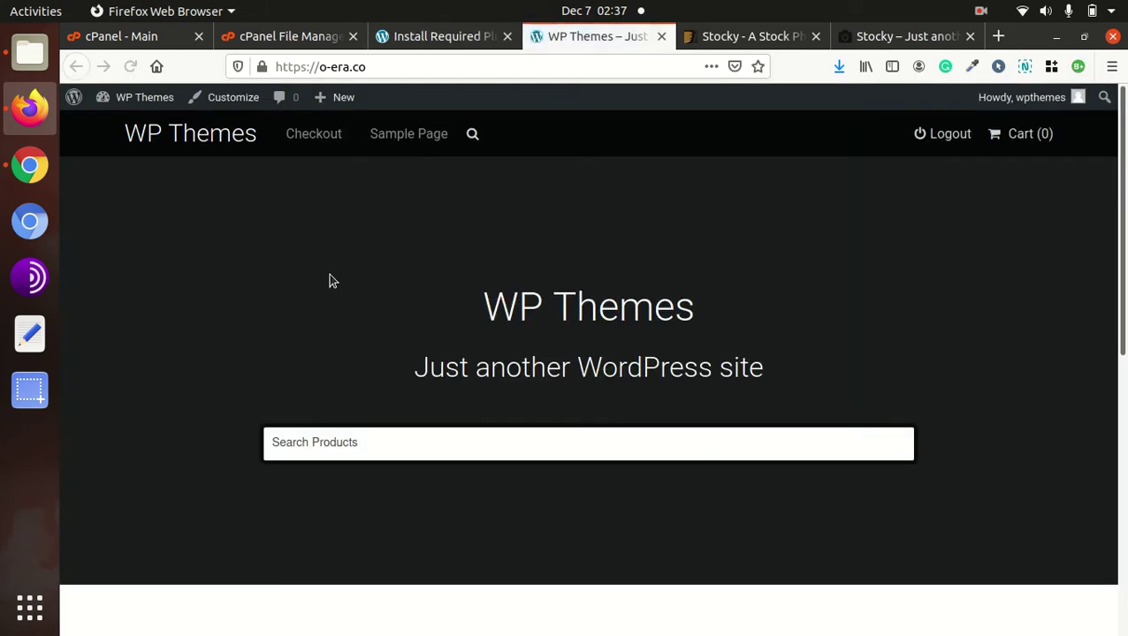
pyautogui.scroll(-6, 327, 279)
pyautogui.scroll(4, 332, 280)
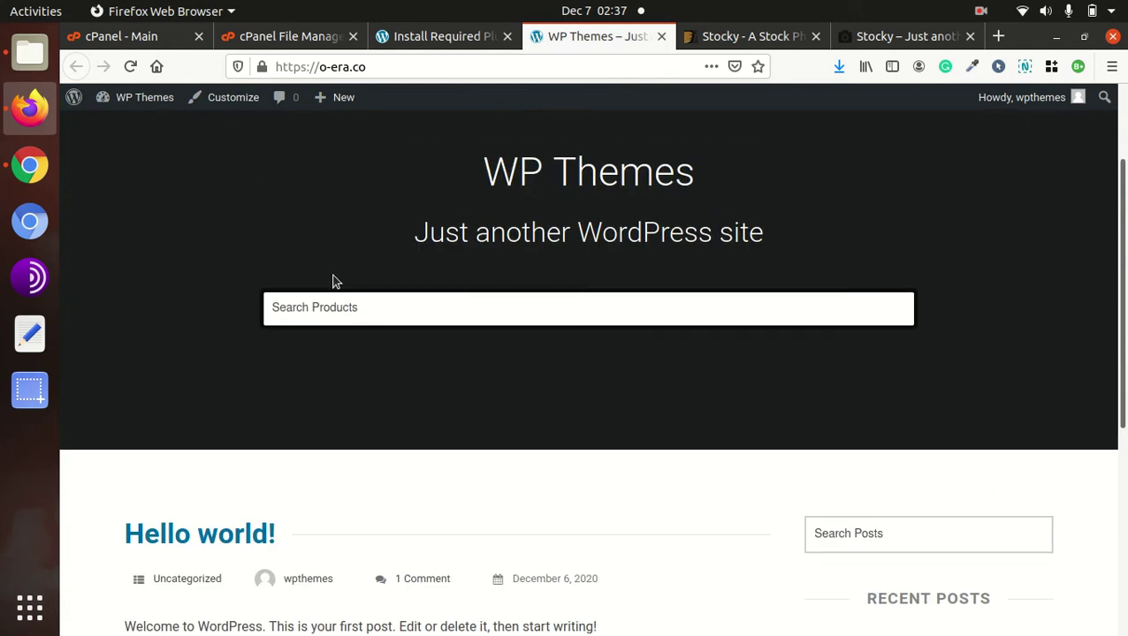
pyautogui.scroll(3, 332, 281)
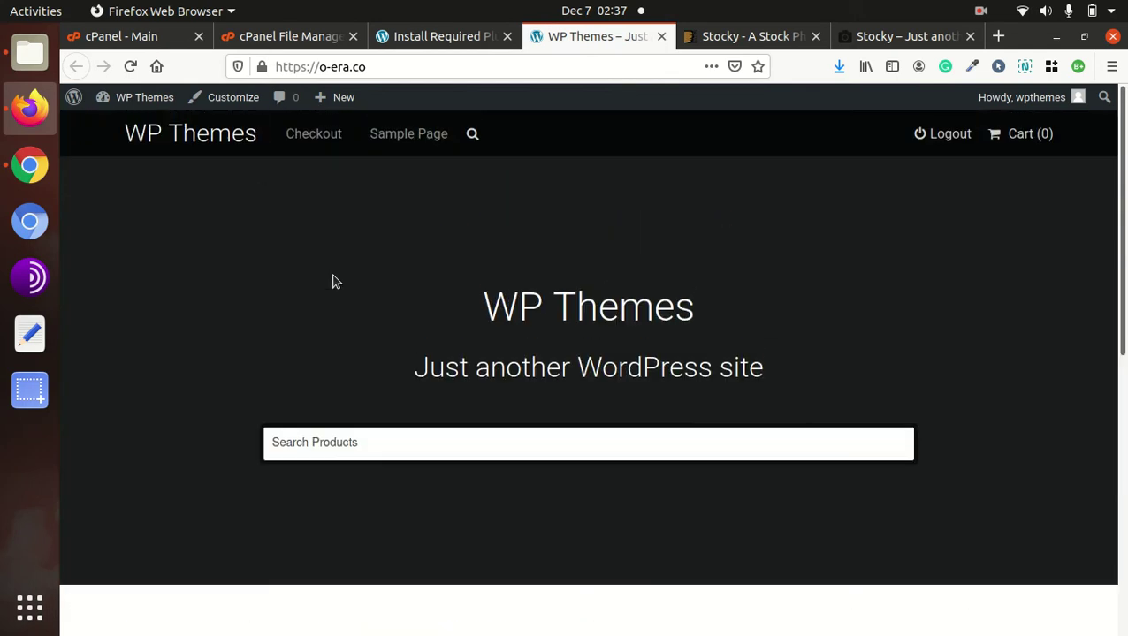
pyautogui.scroll(-5, 681, 305)
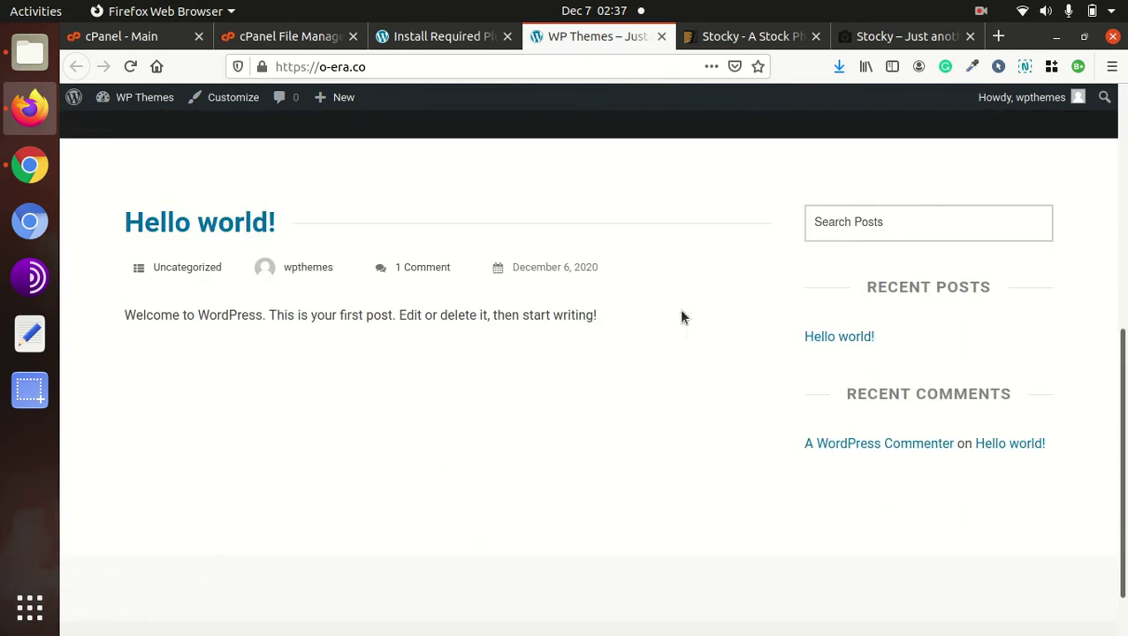
pyautogui.scroll(6, 680, 314)
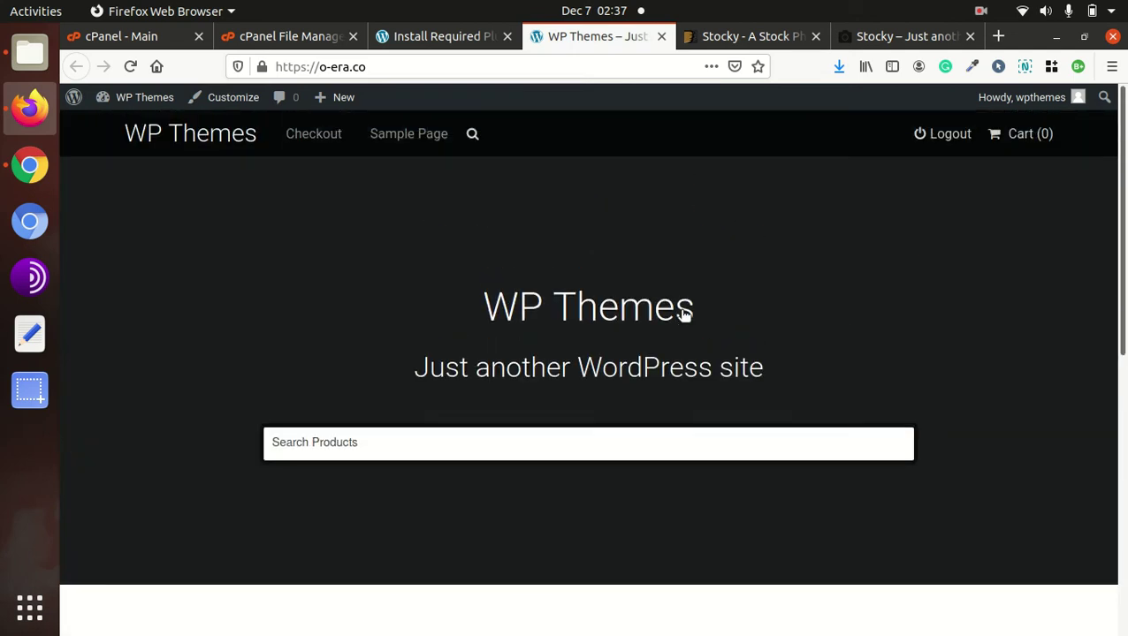
# Return to the admin's Install Required Plugins page
pyautogui.click(437, 47)
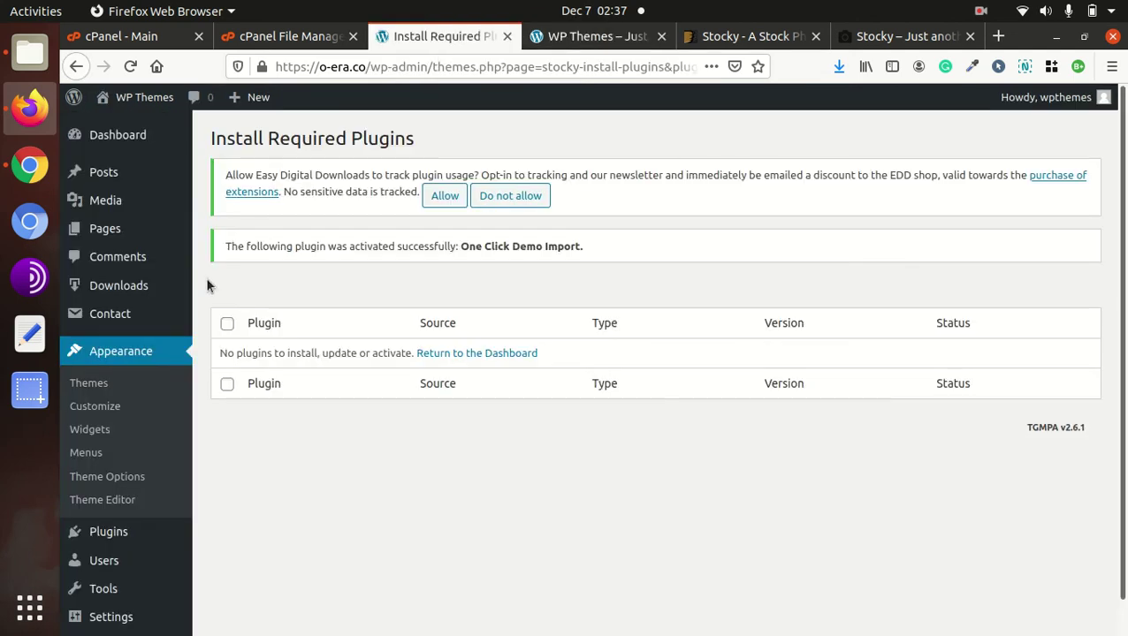
pyautogui.scroll(-1, 126, 446)
pyautogui.moveTo(99, 498)
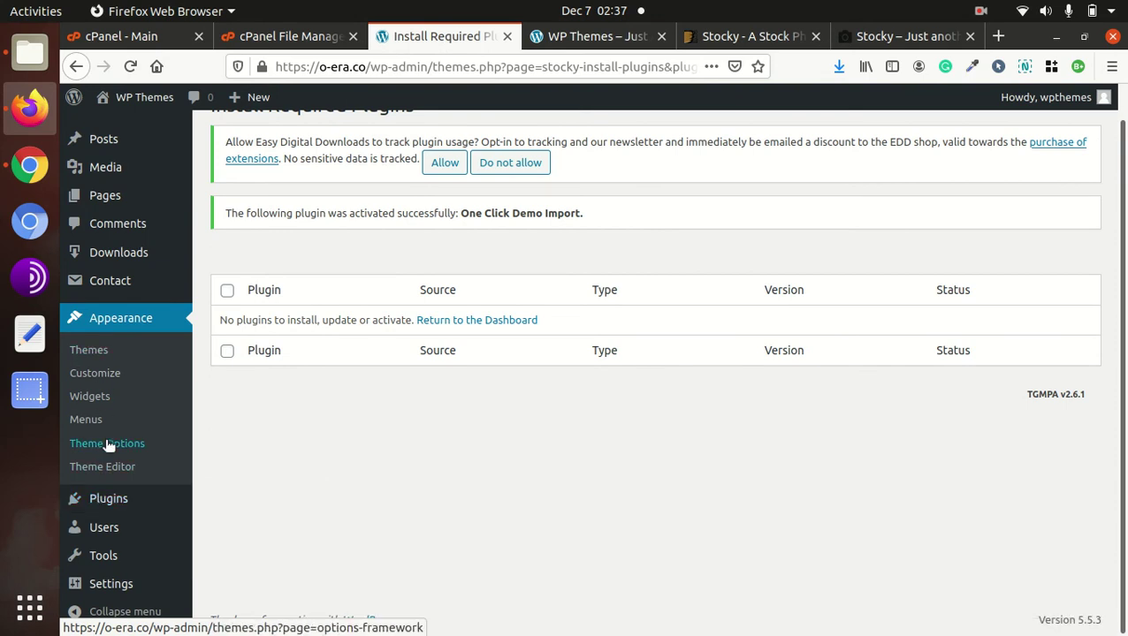
pyautogui.scroll(1, 121, 389)
pyautogui.scroll(-1, 121, 389)
# Go to the Dashboard, then open Appearance > Import Demo Data
pyautogui.click(135, 143)
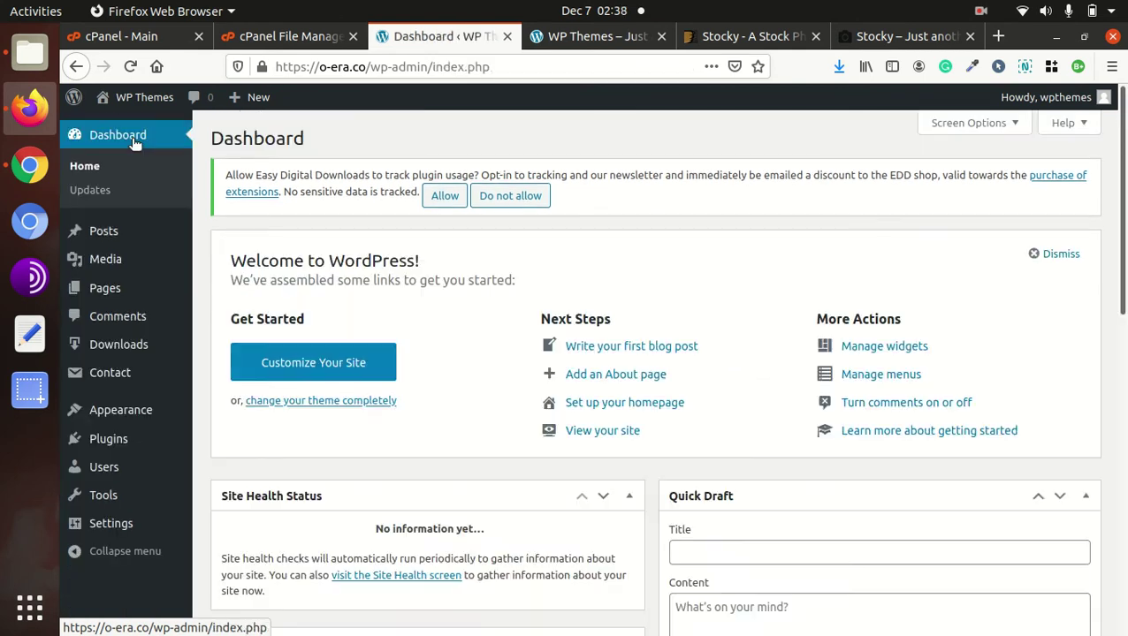
pyautogui.moveTo(113, 421)
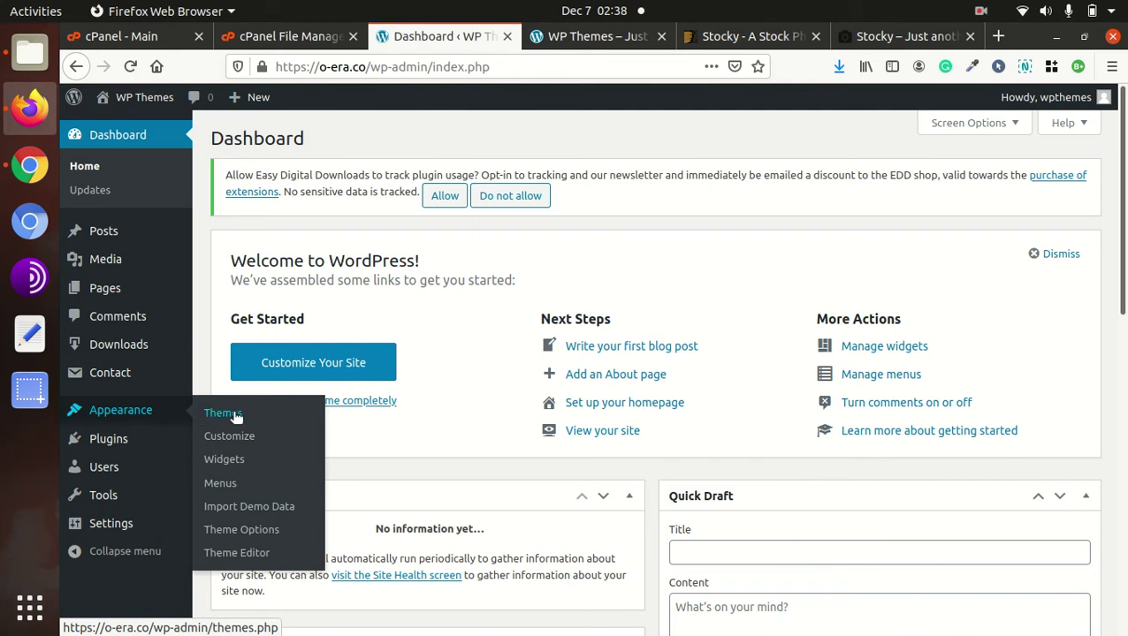
pyautogui.click(251, 509)
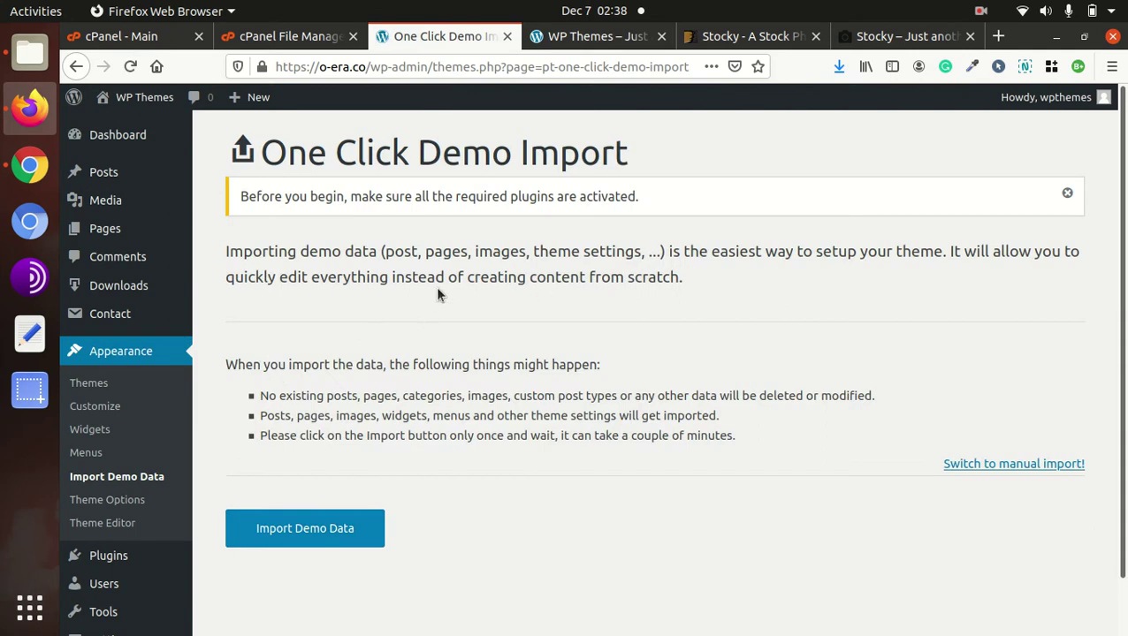
pyautogui.scroll(-1, 432, 313)
pyautogui.scroll(1, 283, 281)
# Run Import Demo Data and wait for the 'That's it, all done!' message
pyautogui.click(285, 535)
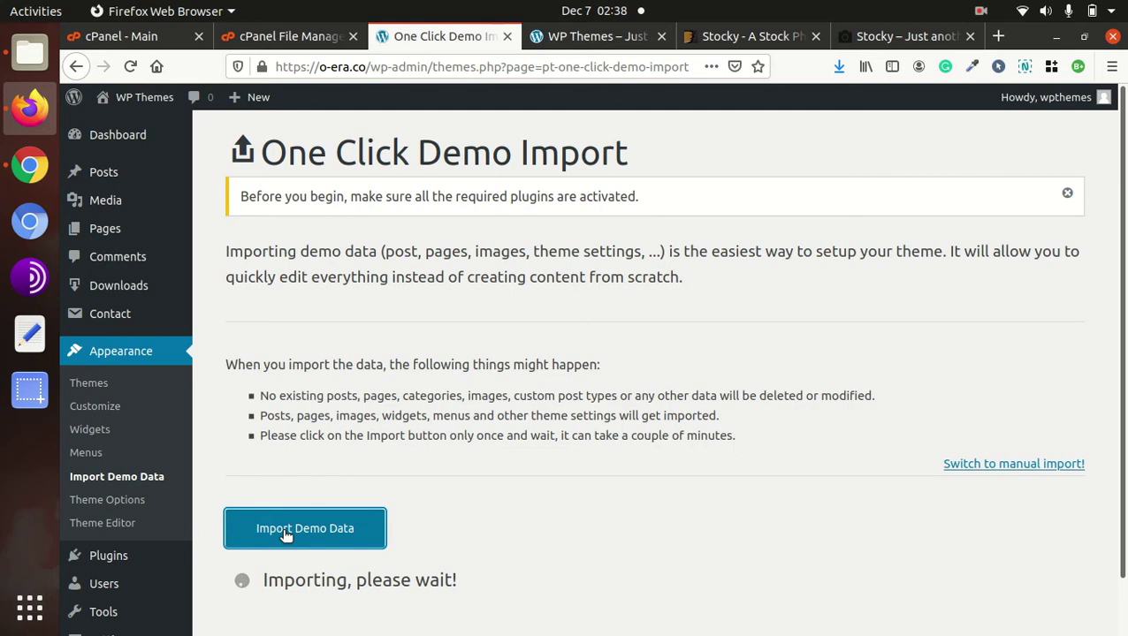
pyautogui.scroll(-1, 344, 465)
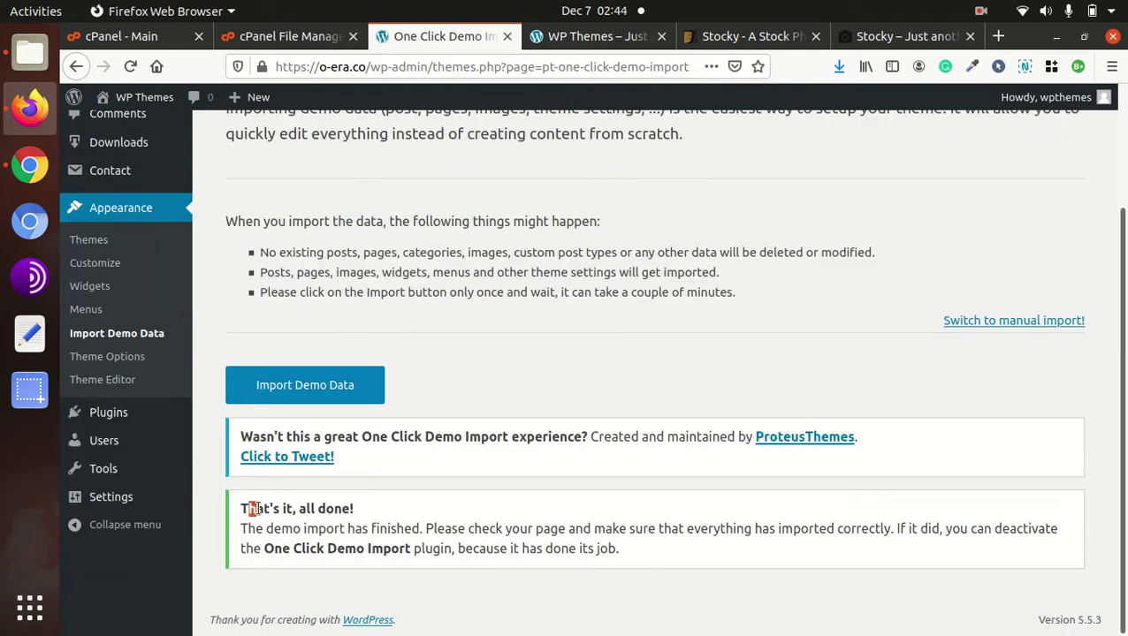
pyautogui.moveTo(263, 509); pyautogui.dragTo(287, 511)
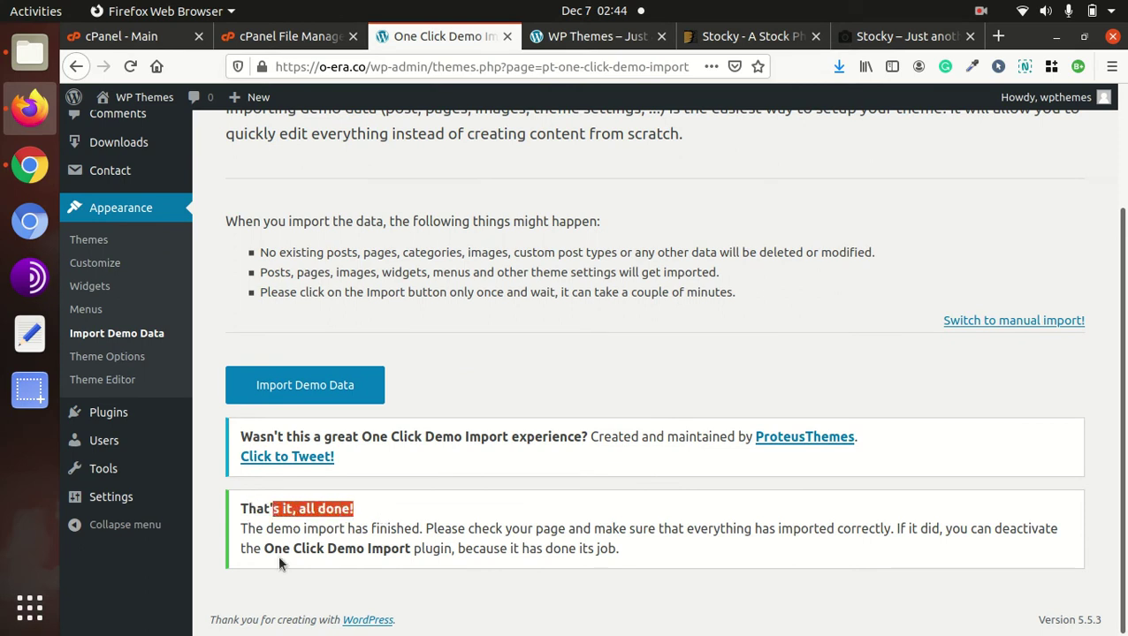
pyautogui.scroll(3, 466, 389)
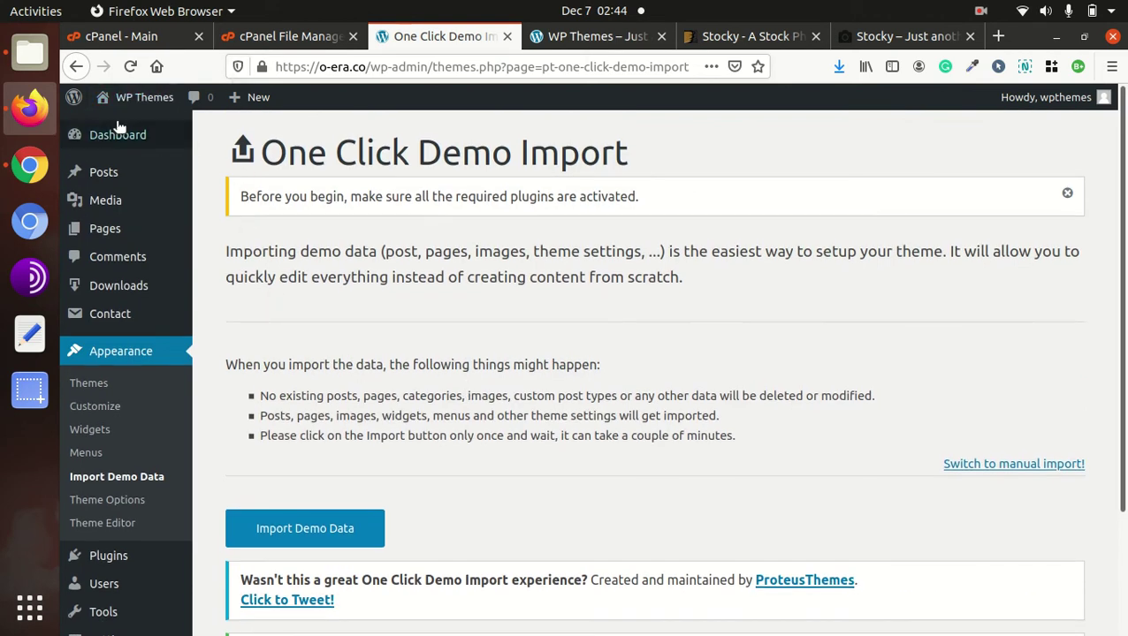
# Visit the live site from the WP Themes admin bar menu and scroll down the homepage
pyautogui.moveTo(113, 139)
pyautogui.moveTo(161, 105)
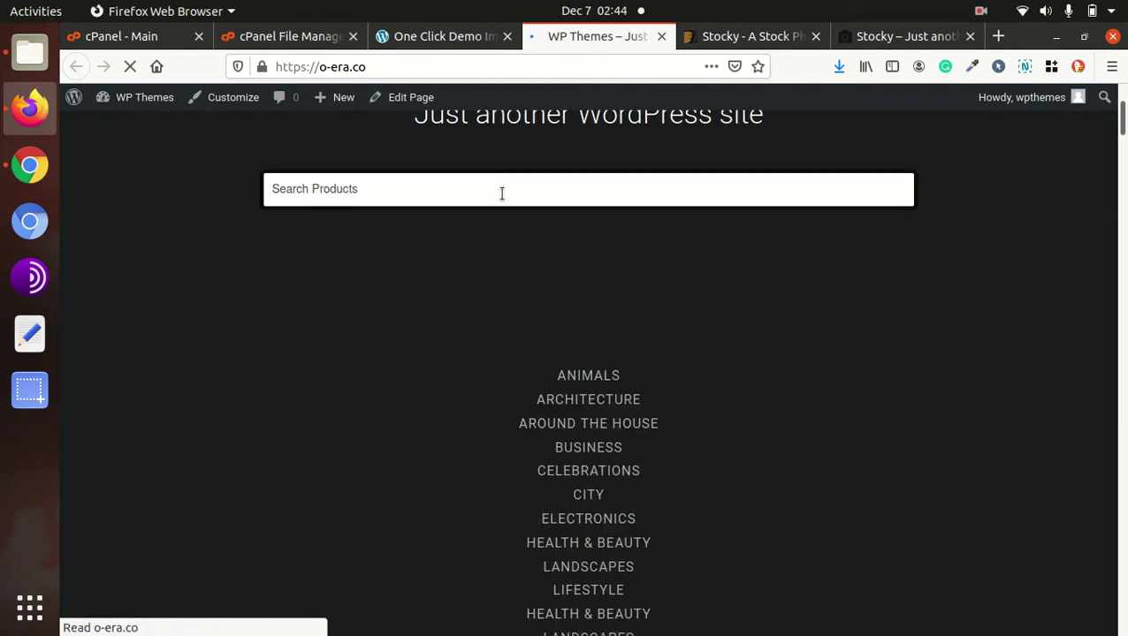
pyautogui.scroll(-2, 501, 193)
pyautogui.scroll(4, 501, 193)
pyautogui.scroll(-6, 501, 193)
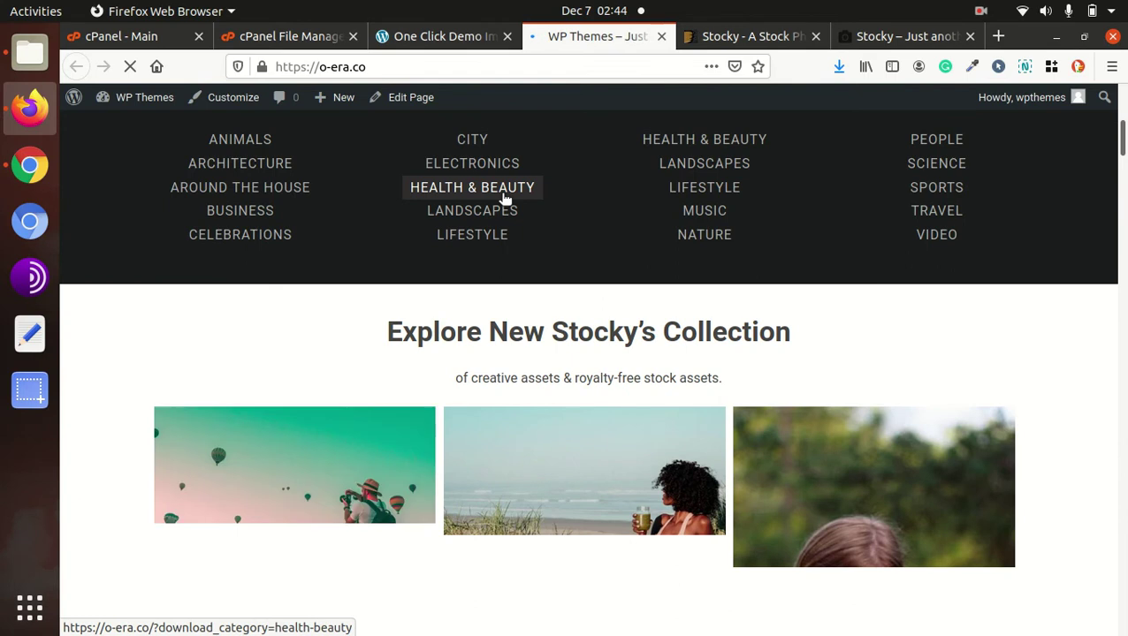
pyautogui.scroll(-4, 501, 200)
pyautogui.scroll(-4, 354, 249)
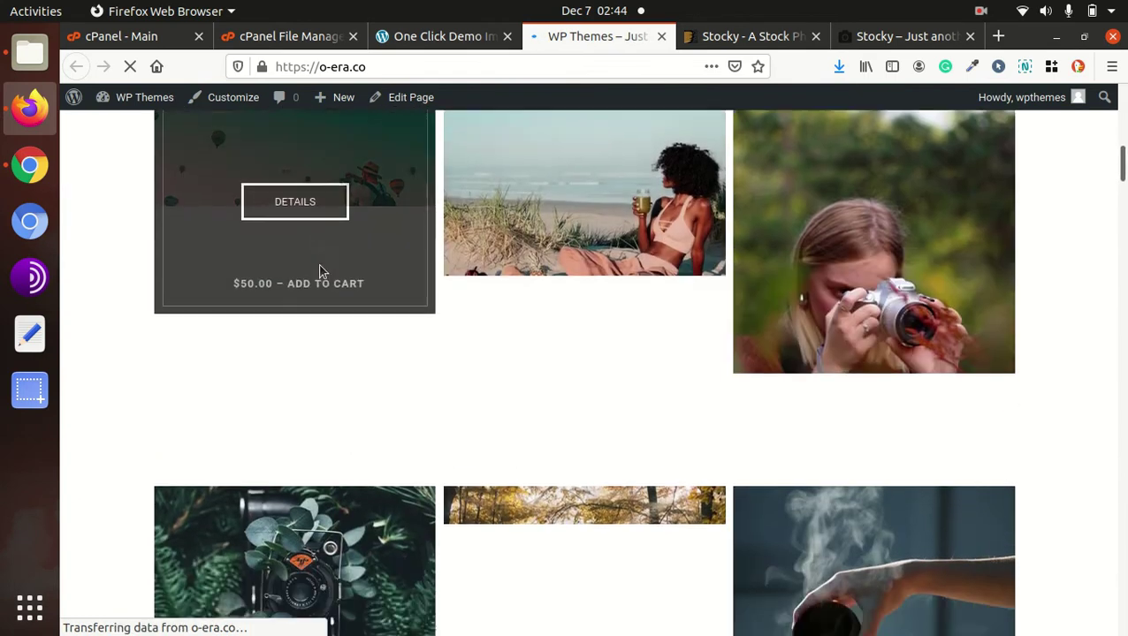
# Scroll past the photo gallery, blog posts and footer, then back to the top
pyautogui.scroll(-4, 367, 305)
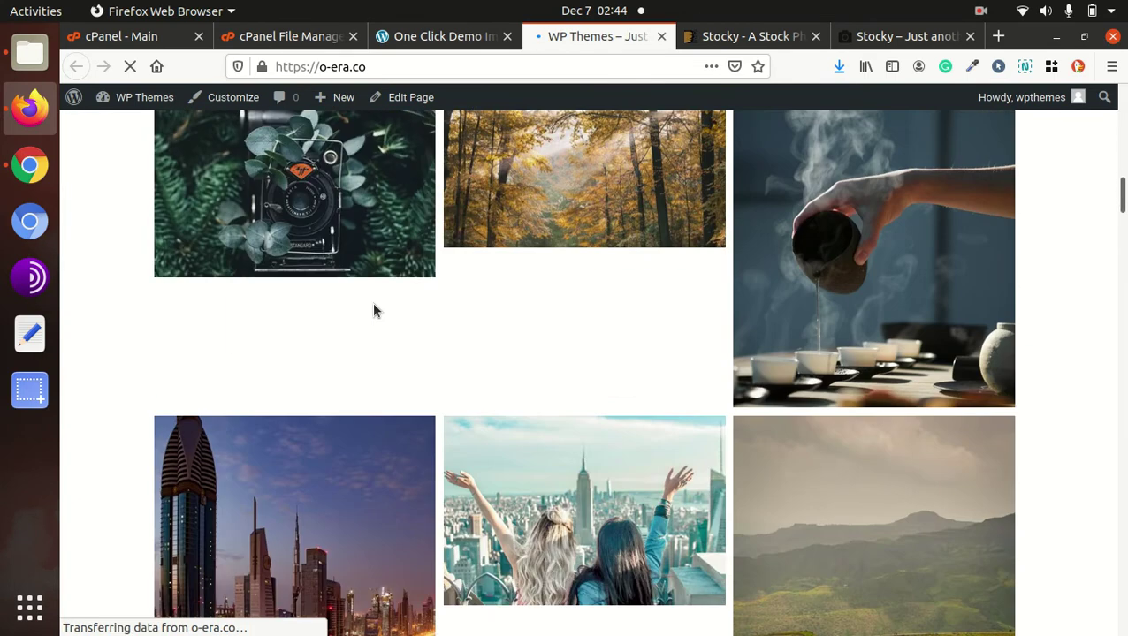
pyautogui.scroll(4, 372, 305)
pyautogui.scroll(10, 372, 309)
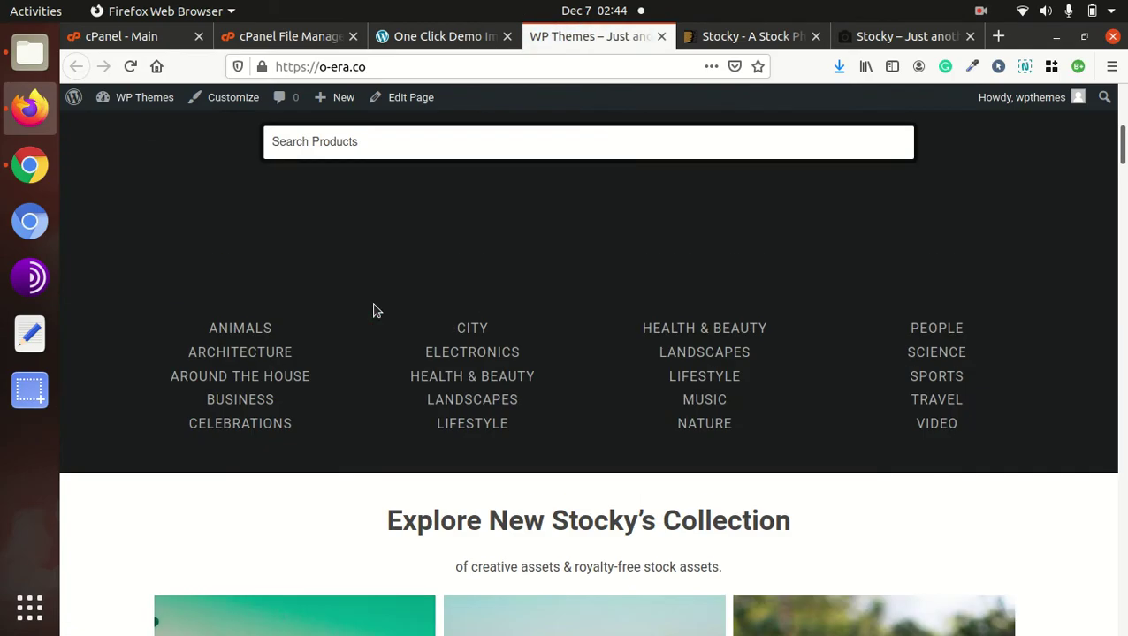
pyautogui.scroll(-13, 372, 310)
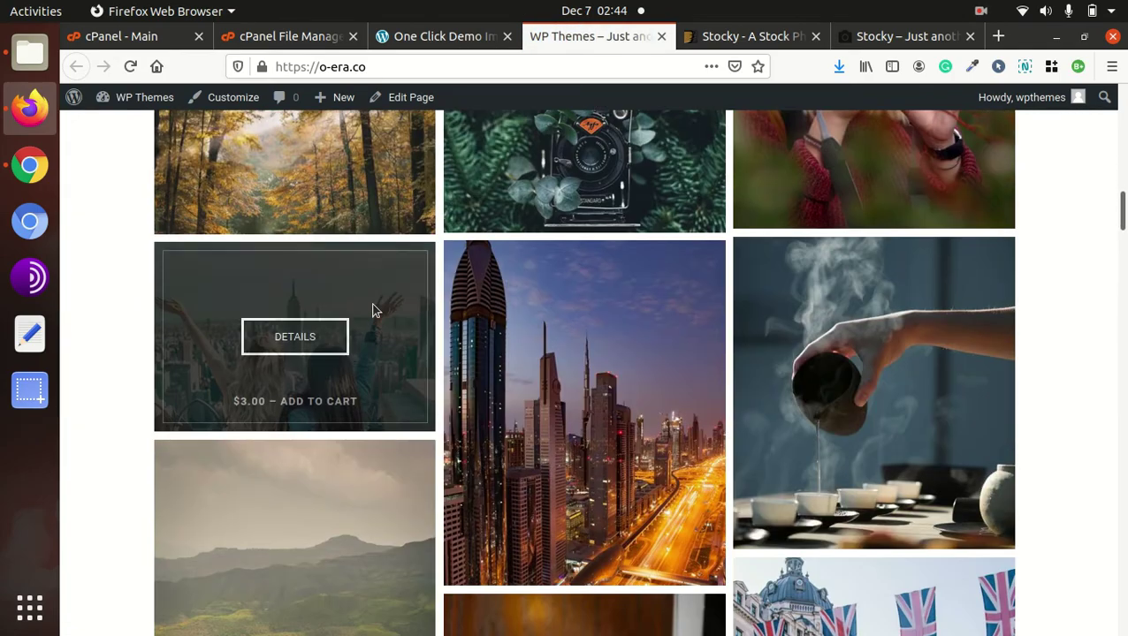
pyautogui.scroll(-15, 373, 310)
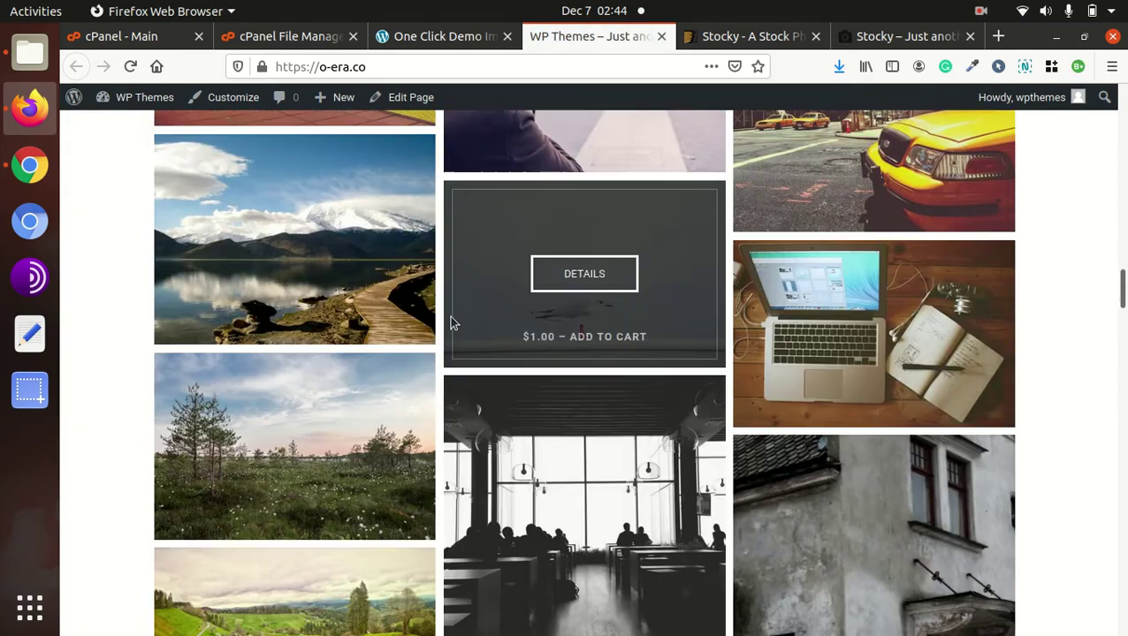
pyautogui.scroll(-15, 450, 322)
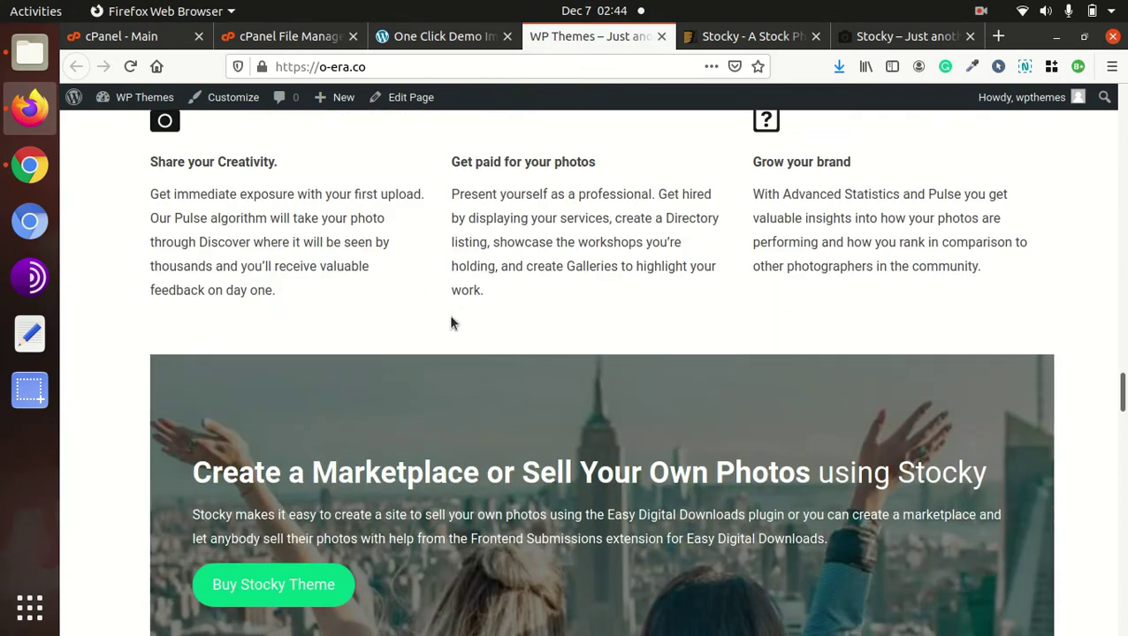
pyautogui.scroll(-15, 450, 323)
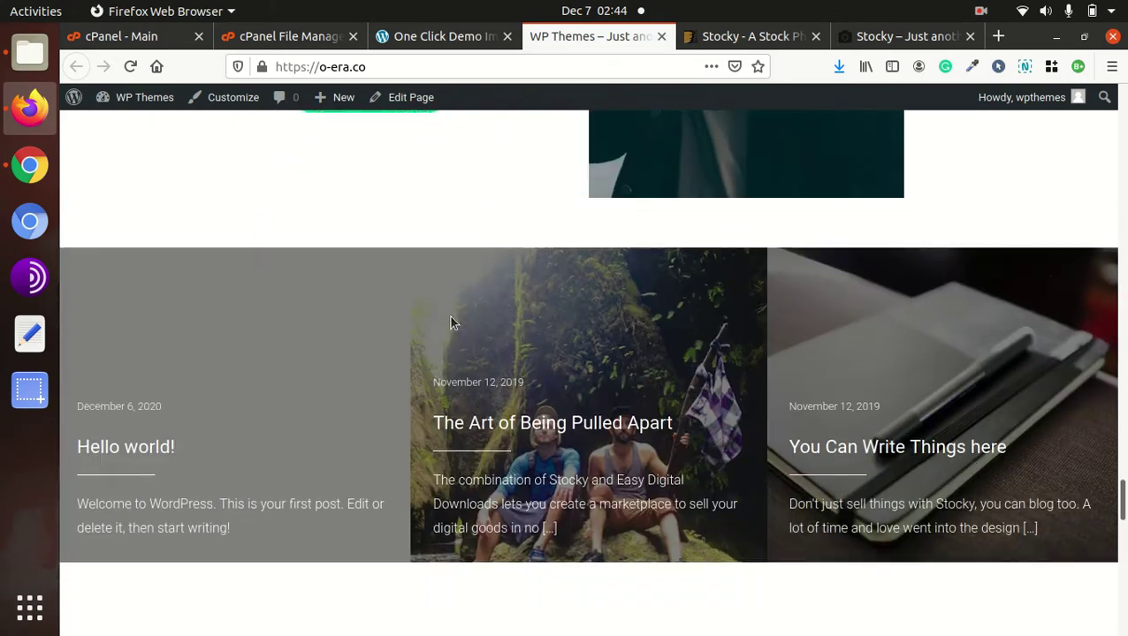
pyautogui.scroll(-15, 450, 323)
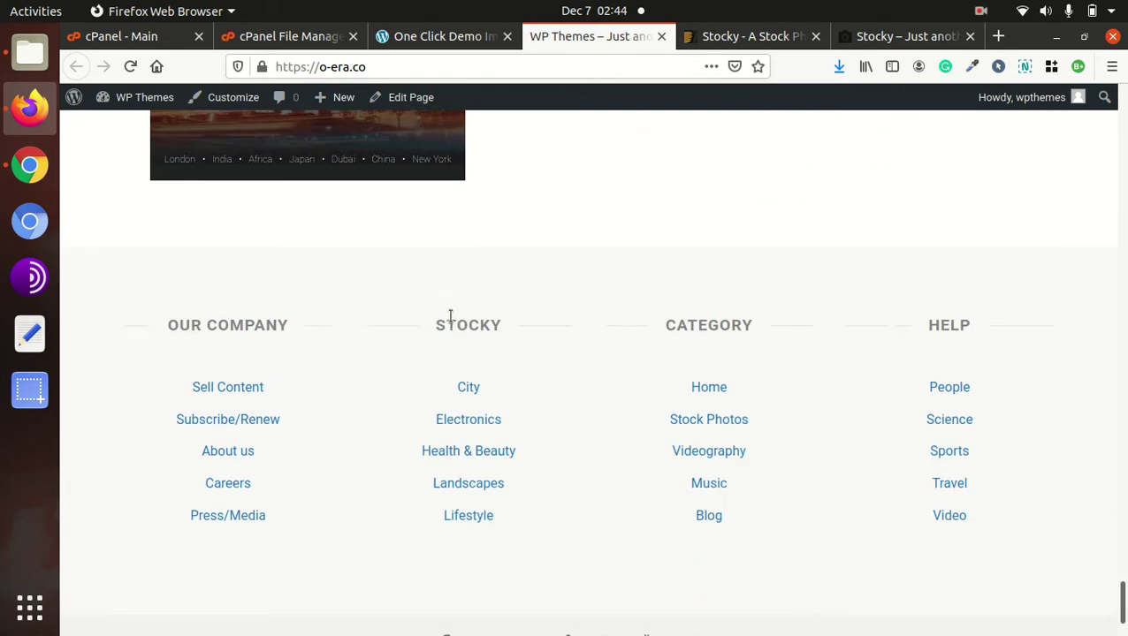
pyautogui.scroll(15, 449, 316)
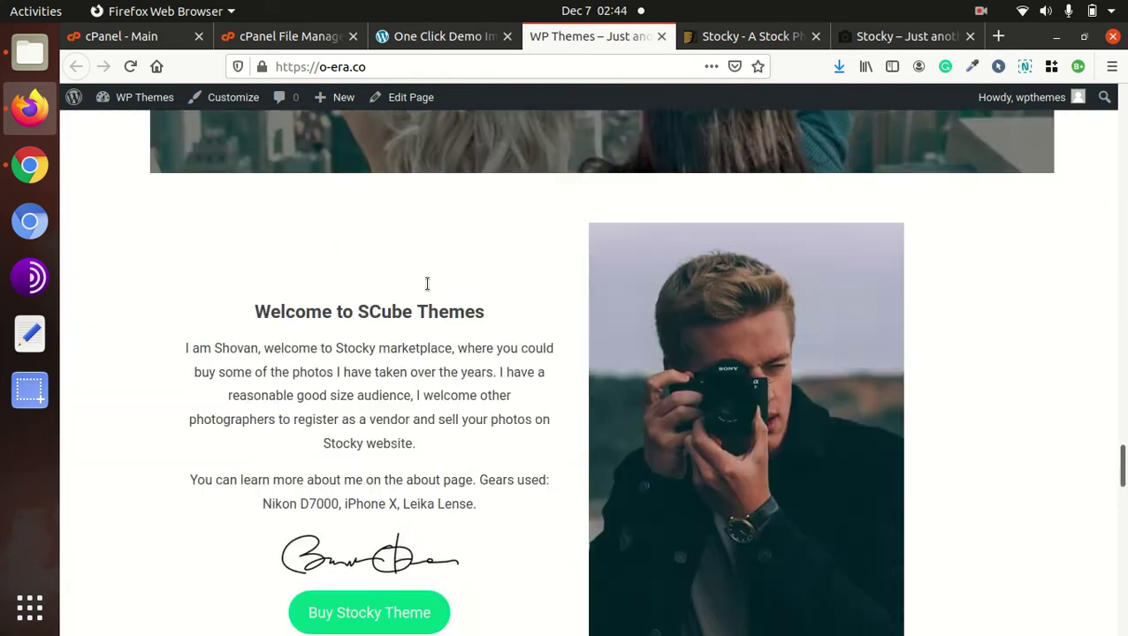
pyautogui.scroll(15, 427, 283)
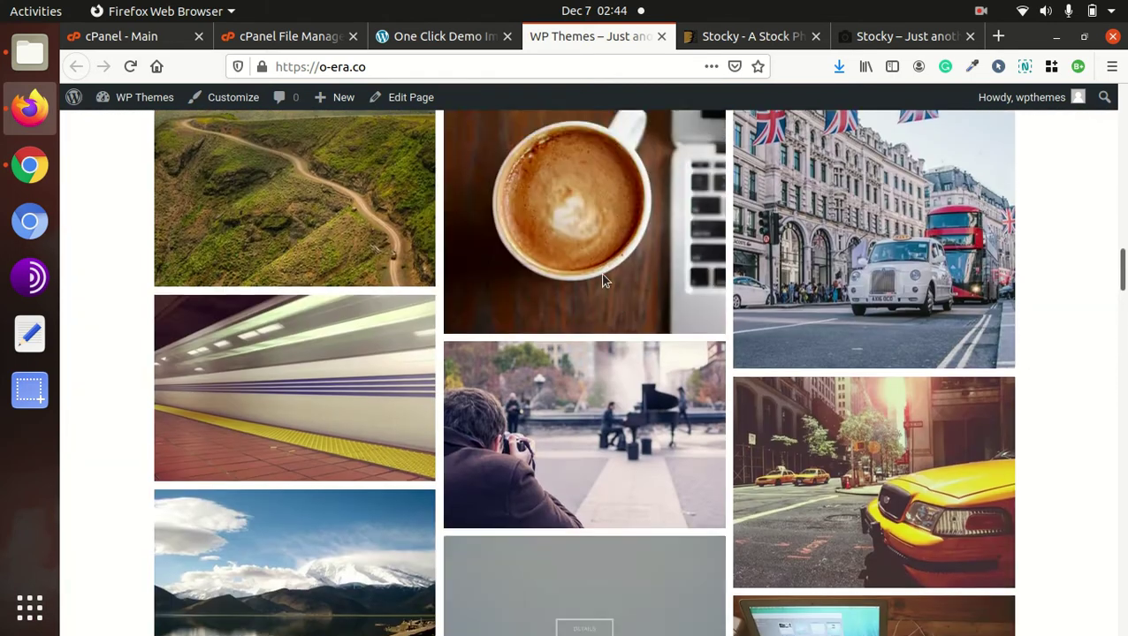
pyautogui.moveTo(555, 285)
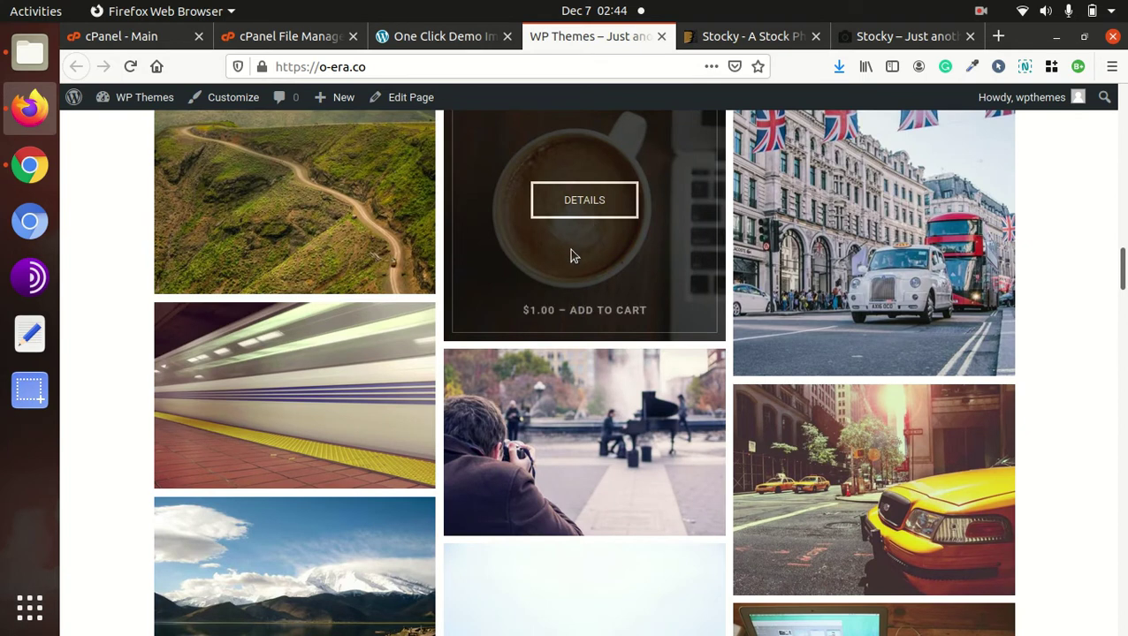
pyautogui.scroll(10, 569, 248)
pyautogui.scroll(5, 571, 256)
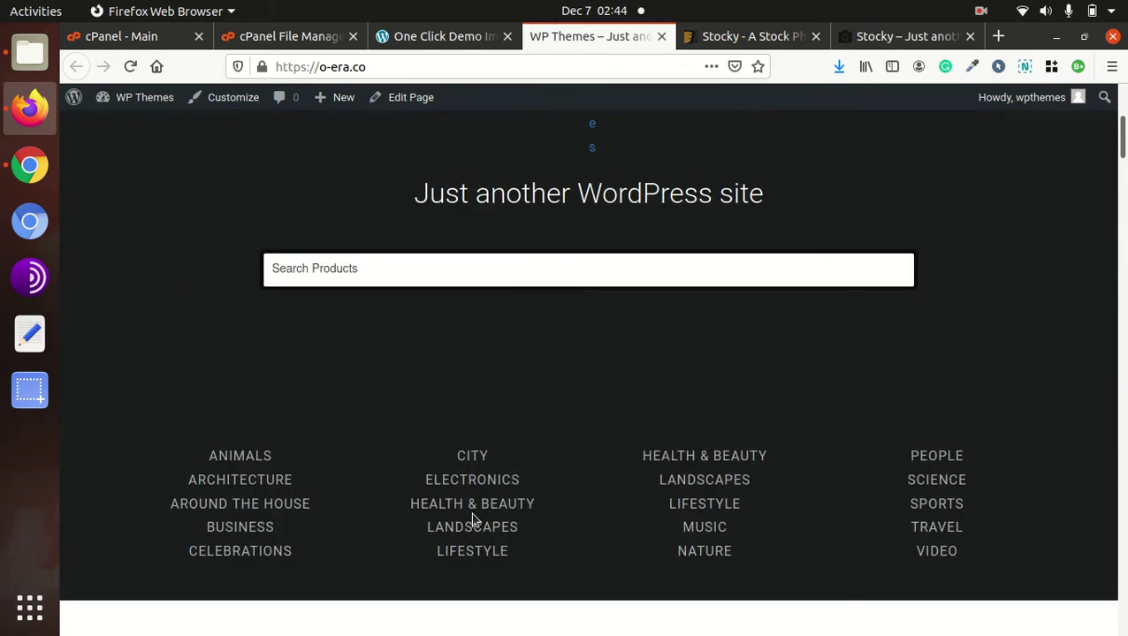
# Open the CITY photo category and look over its products
pyautogui.click(474, 459)
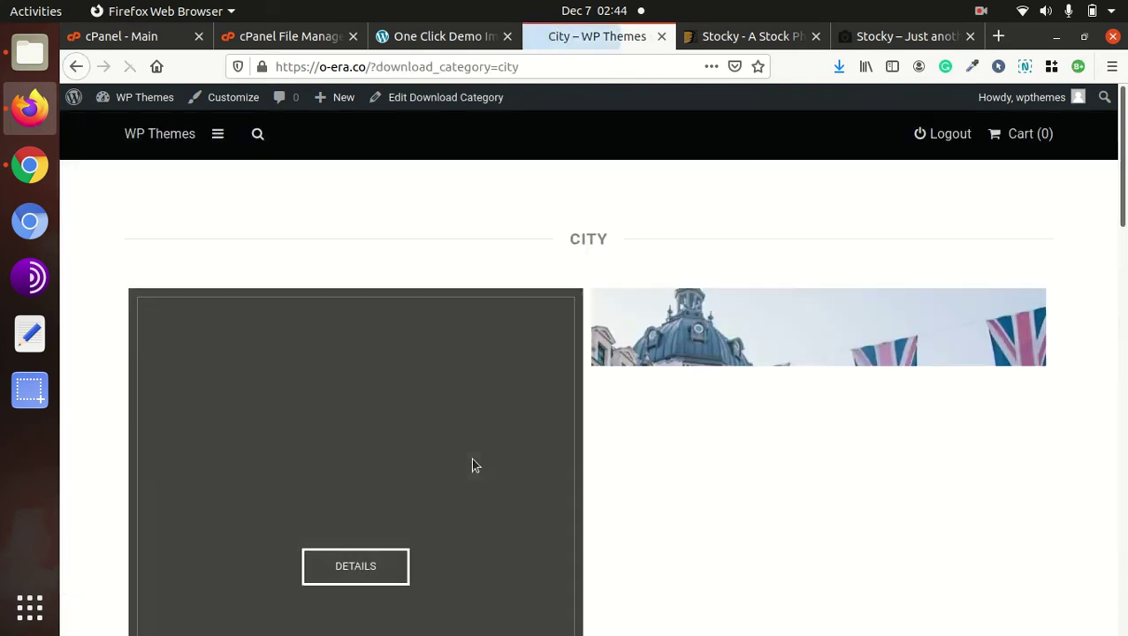
pyautogui.scroll(-3, 566, 398)
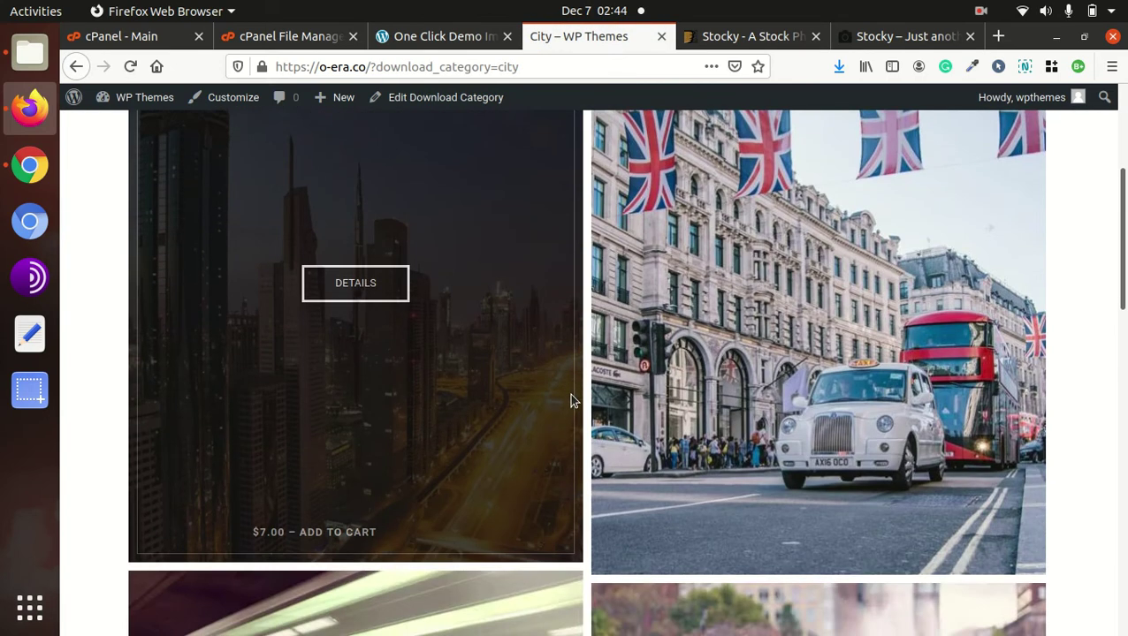
pyautogui.scroll(3, 569, 393)
# Open the vendor registration page from the site's navigation menu
pyautogui.click(217, 135)
pyautogui.moveTo(336, 137)
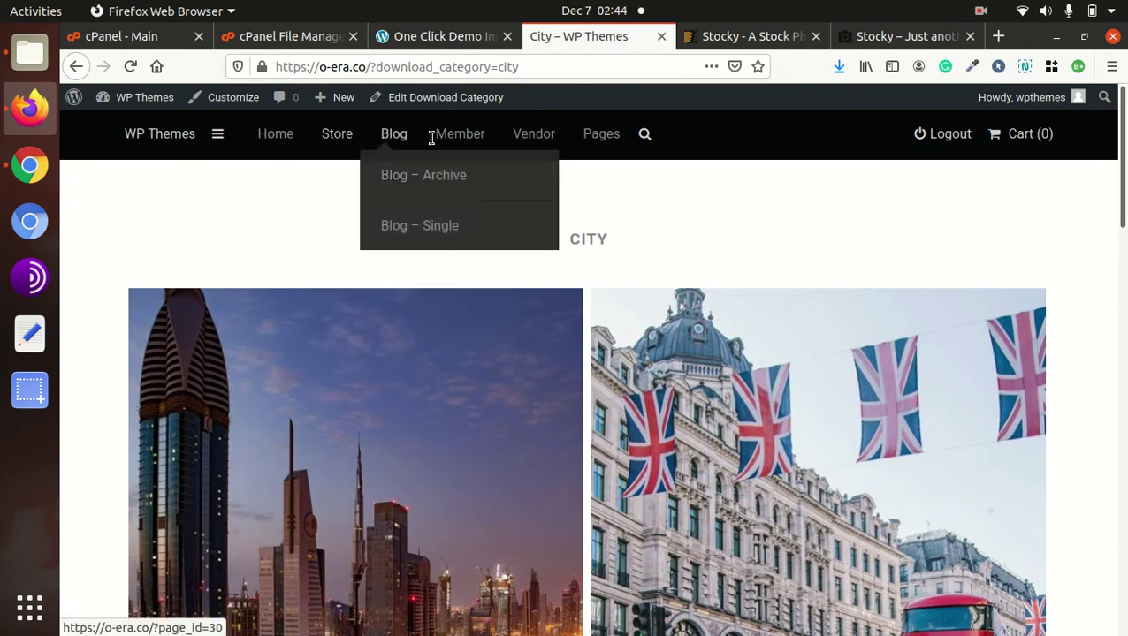
pyautogui.moveTo(513, 137)
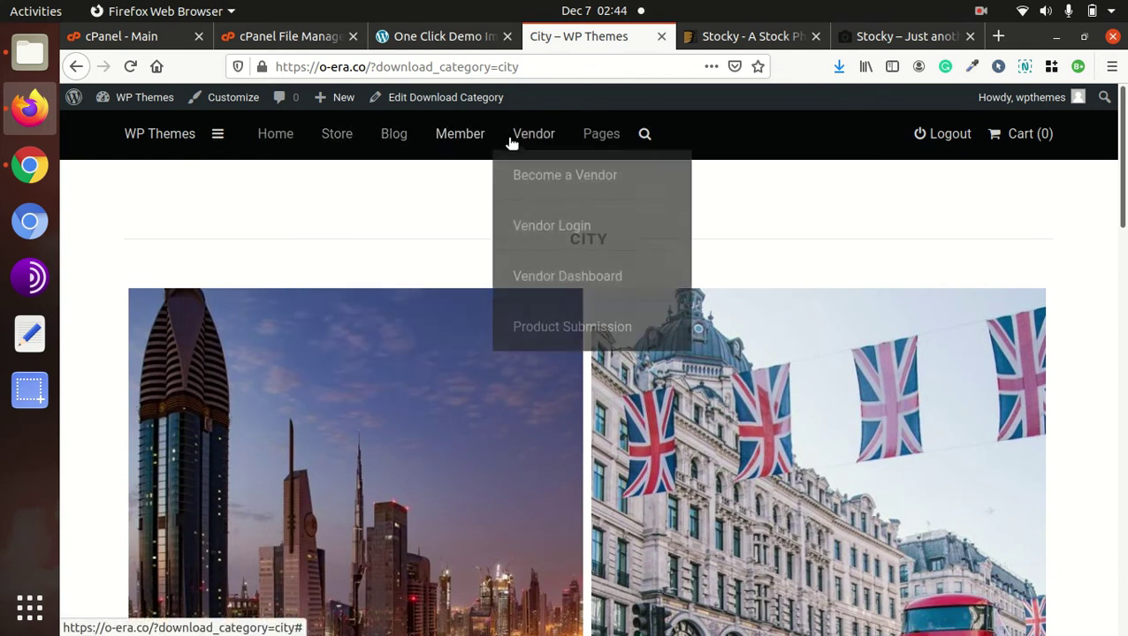
pyautogui.click(537, 181)
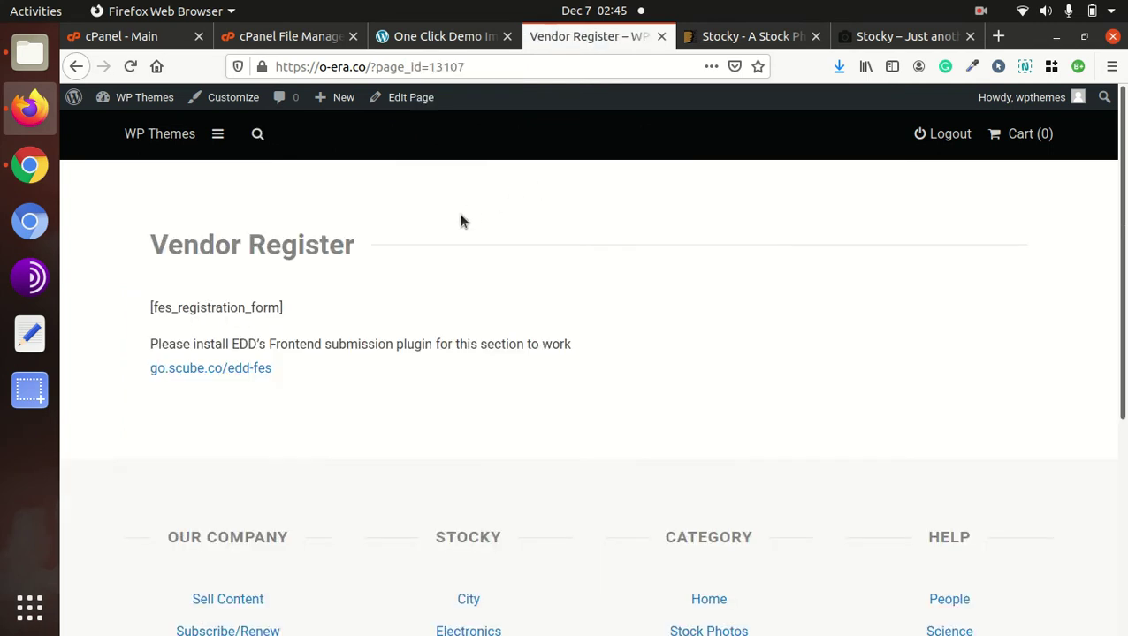
pyautogui.scroll(-2, 381, 273)
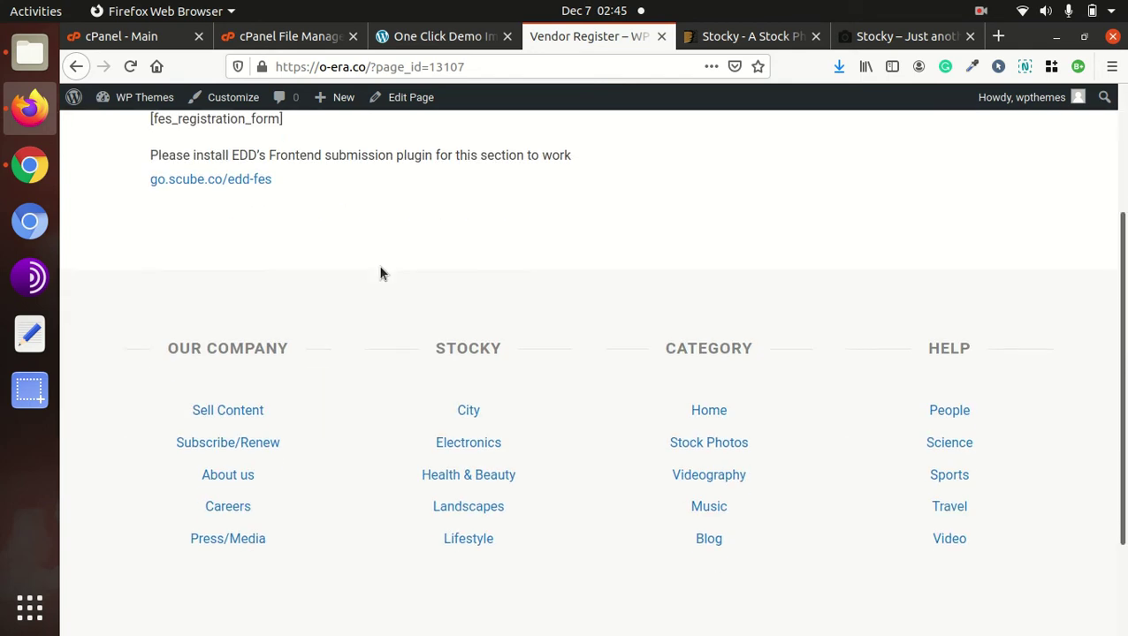
pyautogui.scroll(2, 380, 273)
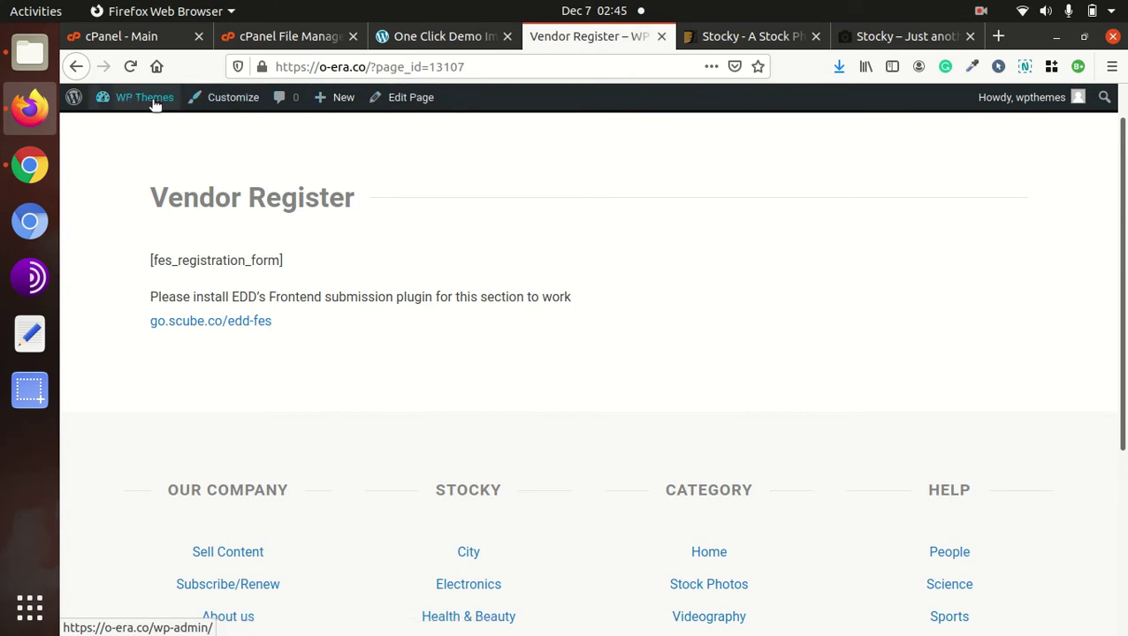
# Go back, open Member > Register, return home, then choose Store in the header
pyautogui.click(77, 67)
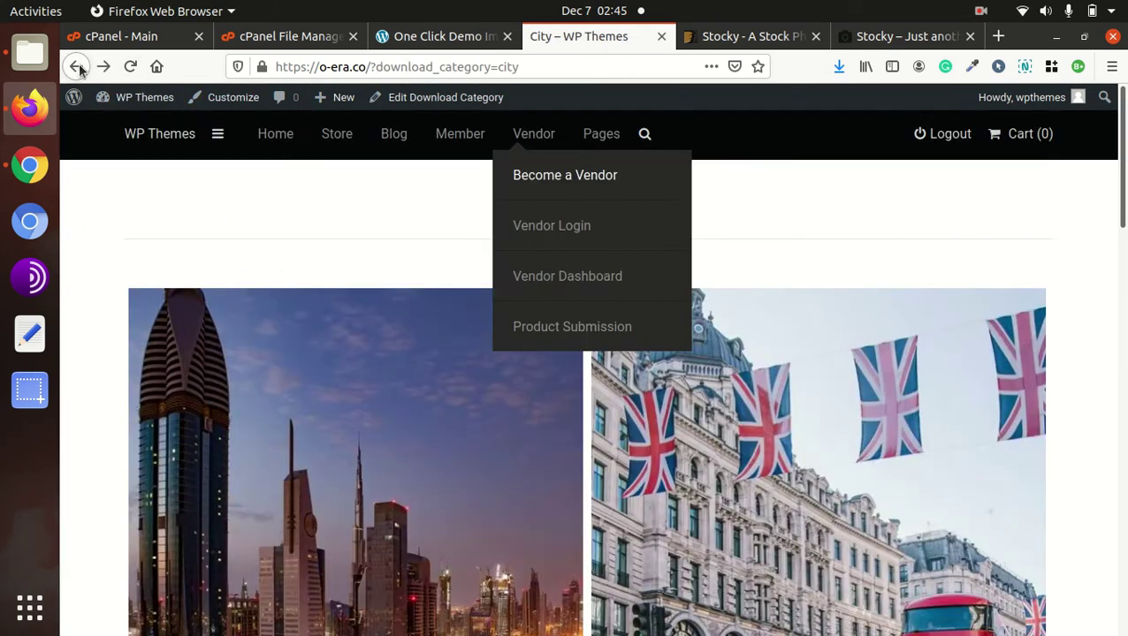
pyautogui.moveTo(455, 140)
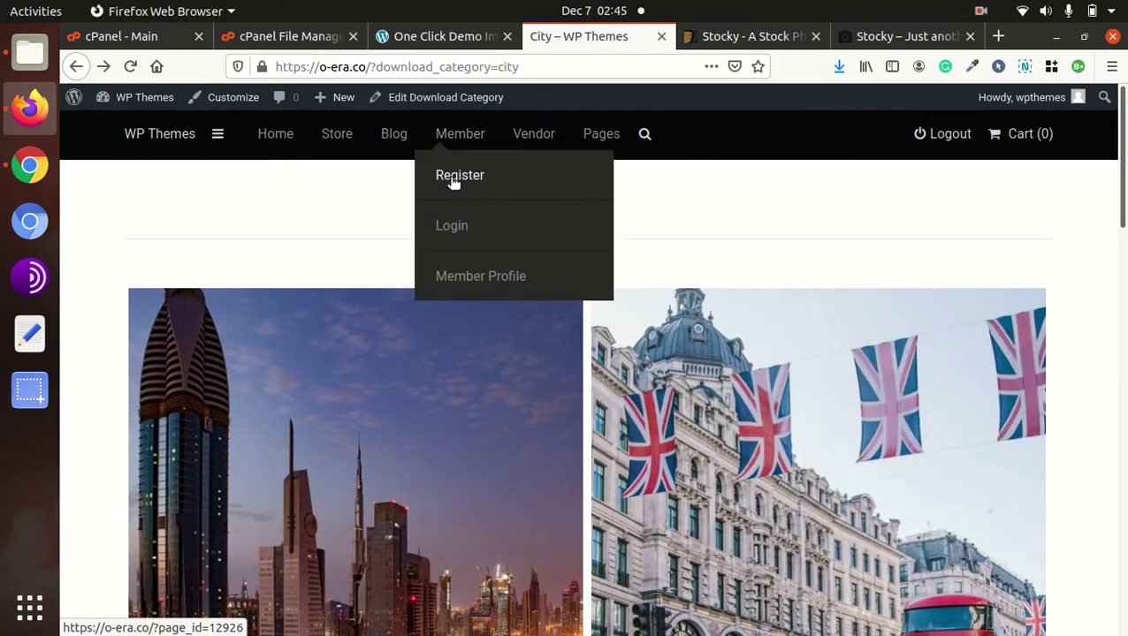
pyautogui.click(453, 177)
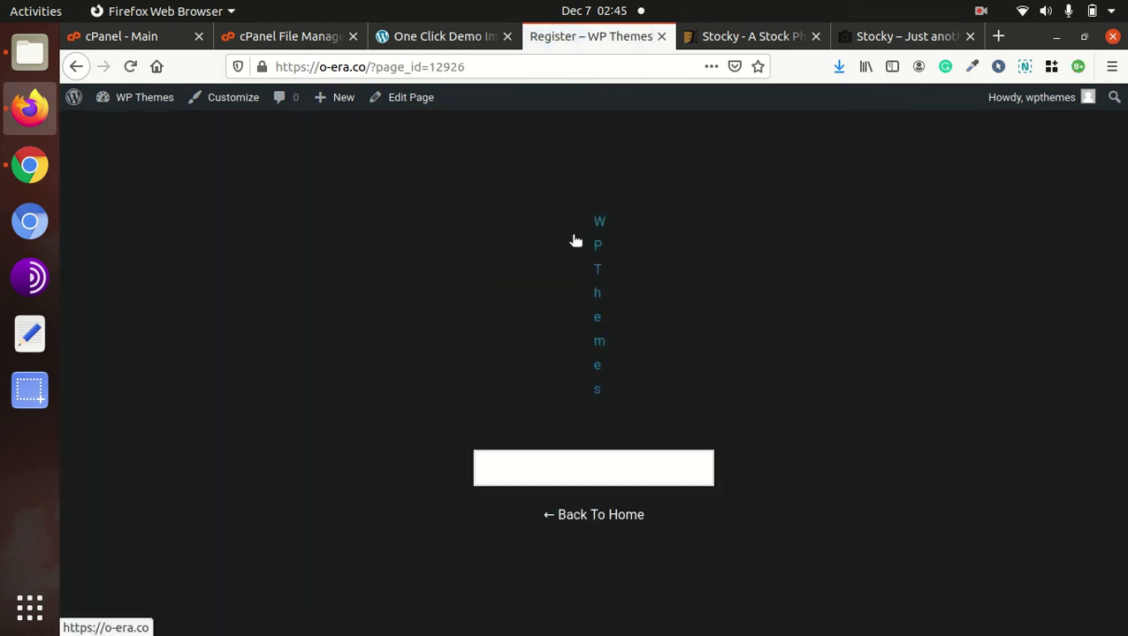
pyautogui.click(590, 521)
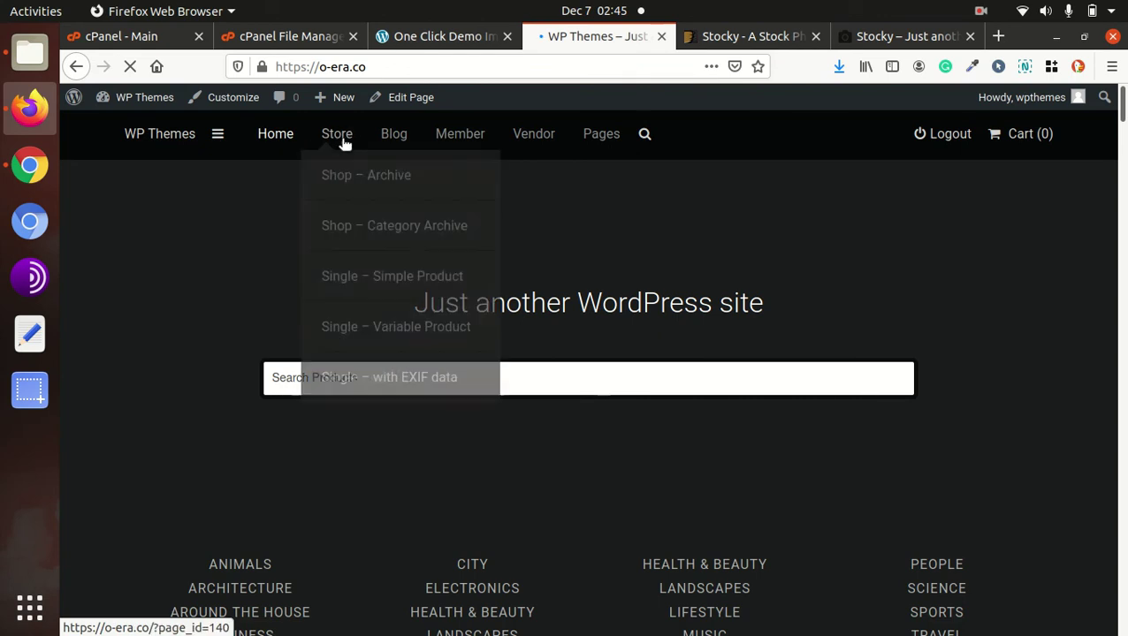
pyautogui.moveTo(534, 141)
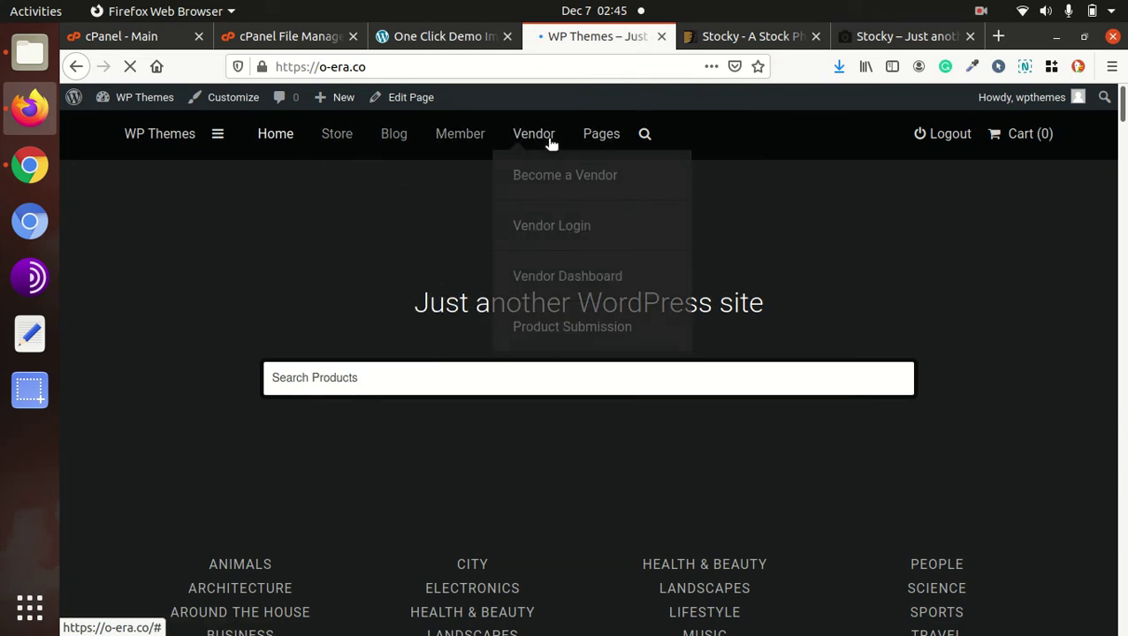
pyautogui.moveTo(484, 141)
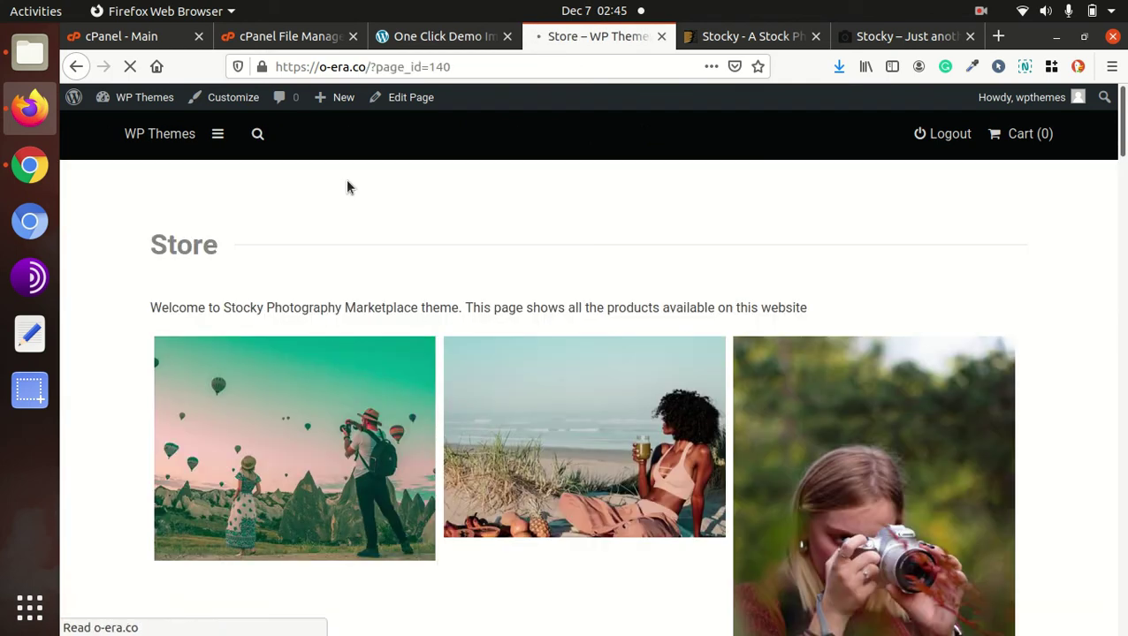
# Add the $9.99 Forest photo to the cart, view checkout, then return to the home page
pyautogui.scroll(-3, 409, 366)
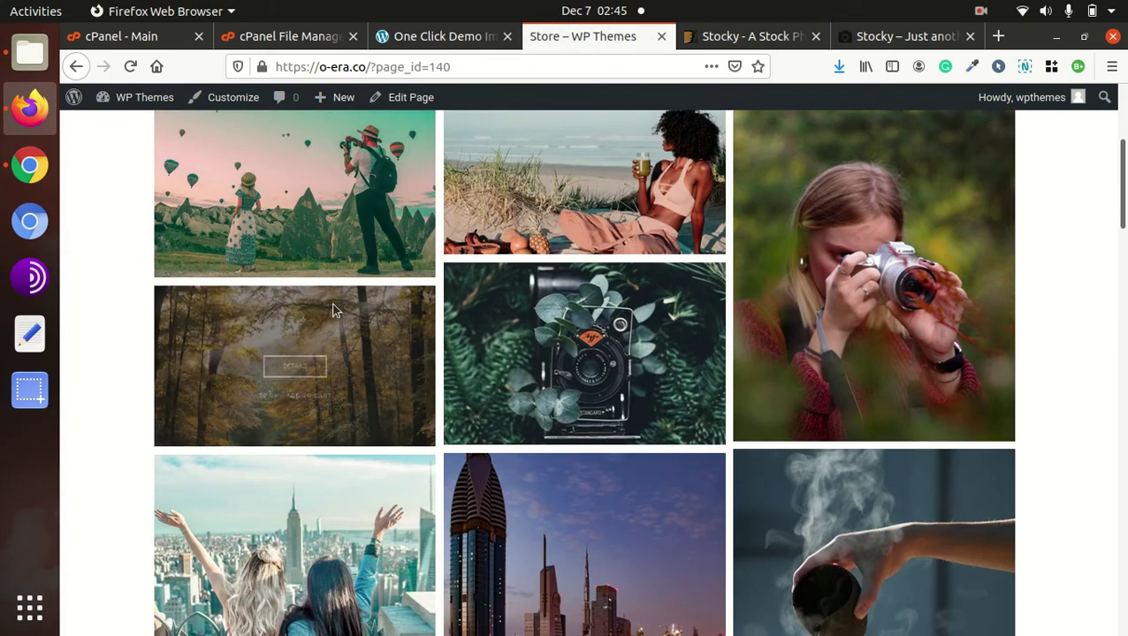
pyautogui.click(281, 416)
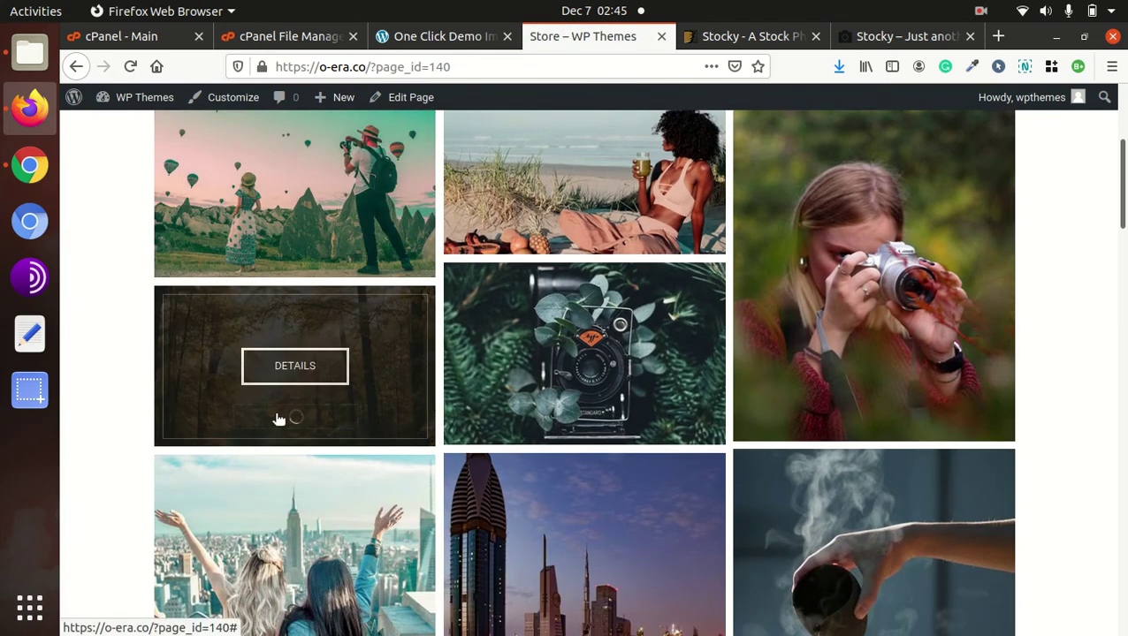
pyautogui.click(278, 417)
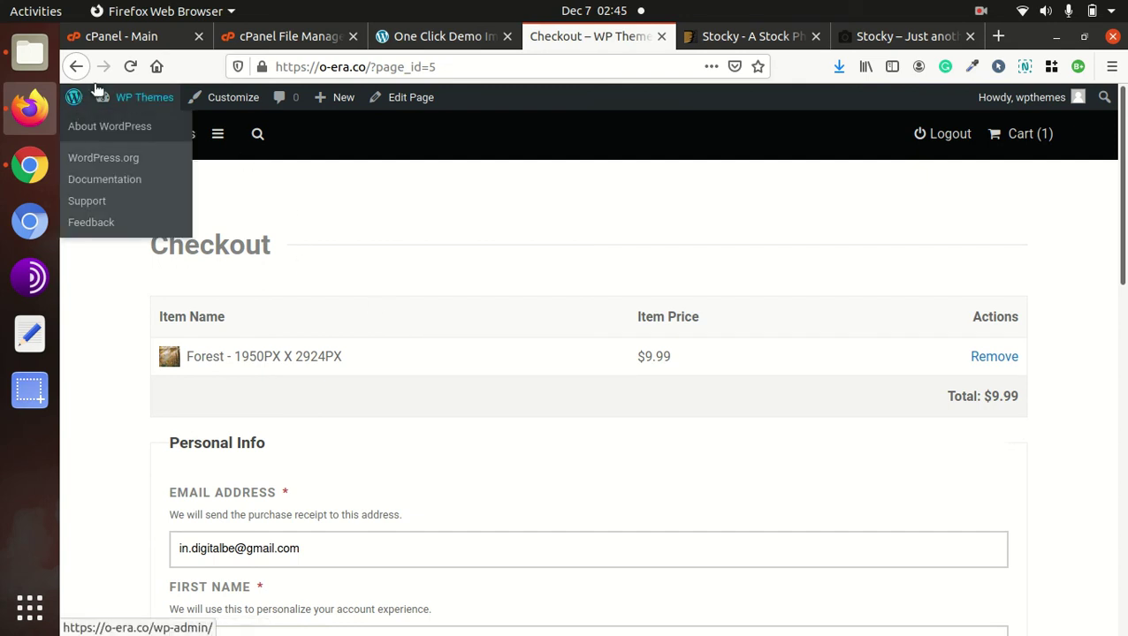
pyautogui.click(76, 66)
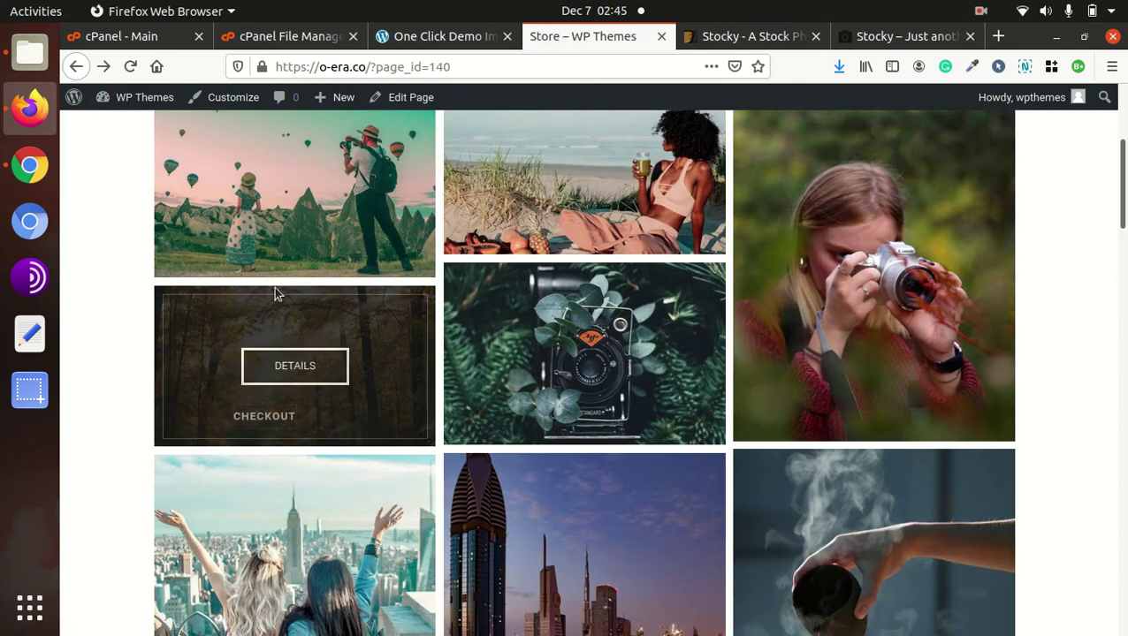
pyautogui.scroll(3, 276, 281)
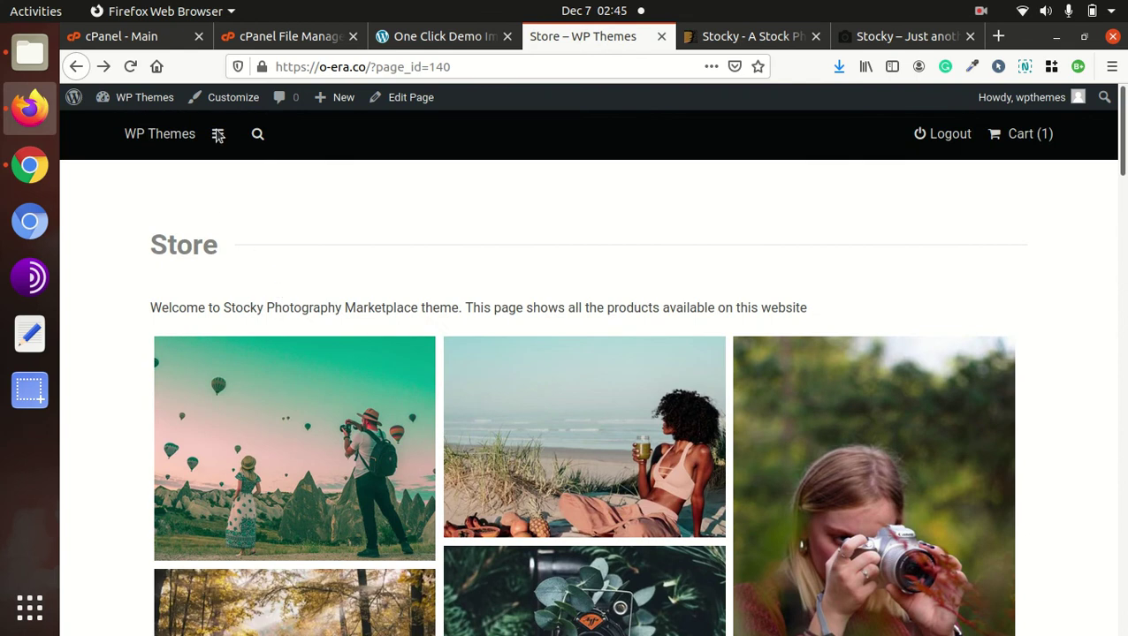
pyautogui.click(157, 140)
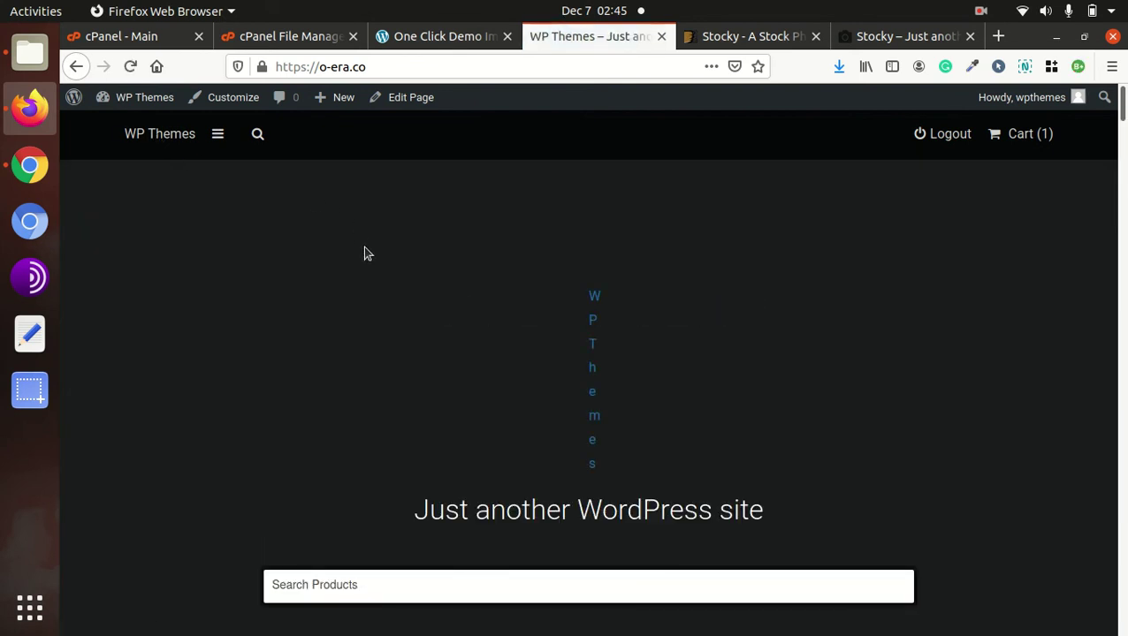
pyautogui.scroll(-5, 364, 245)
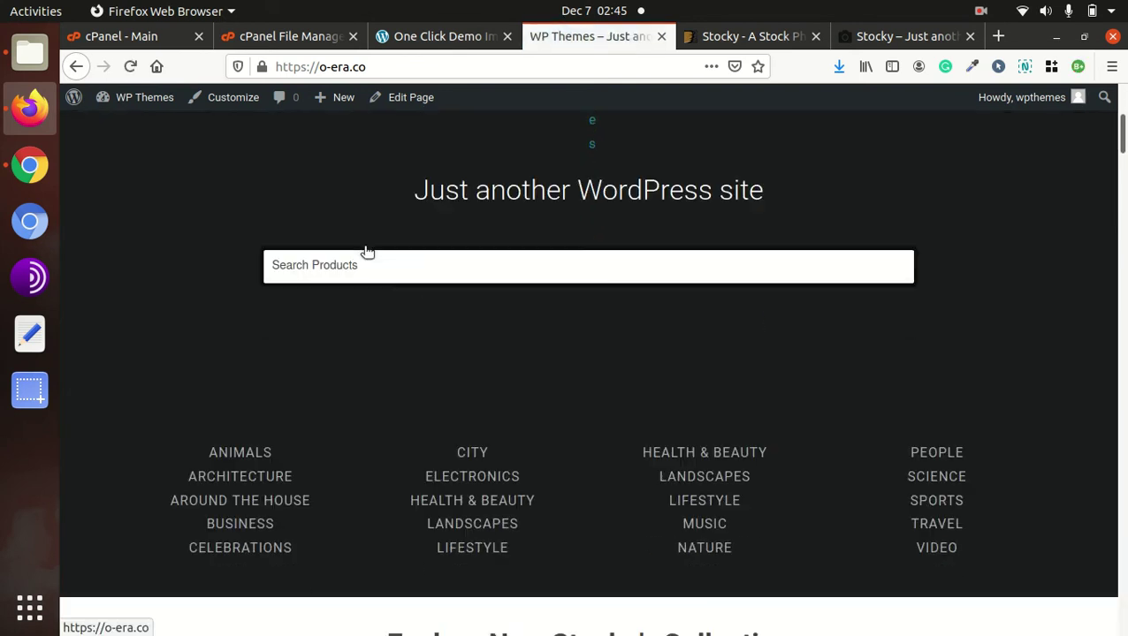
pyautogui.scroll(-5, 364, 251)
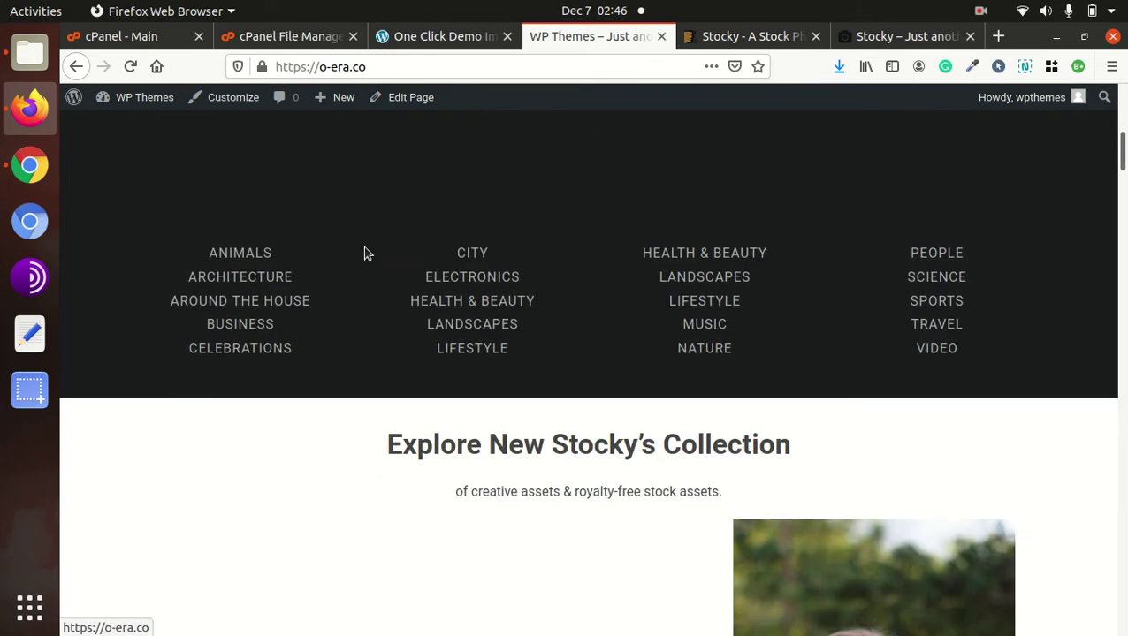
pyautogui.scroll(10, 436, 252)
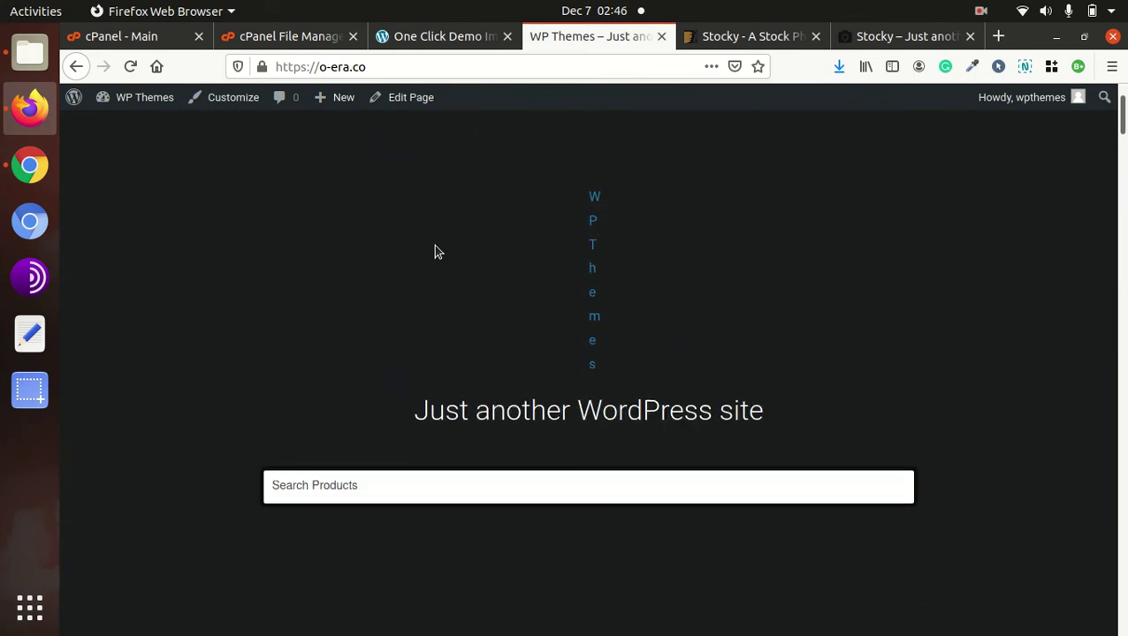
pyautogui.scroll(2, 436, 250)
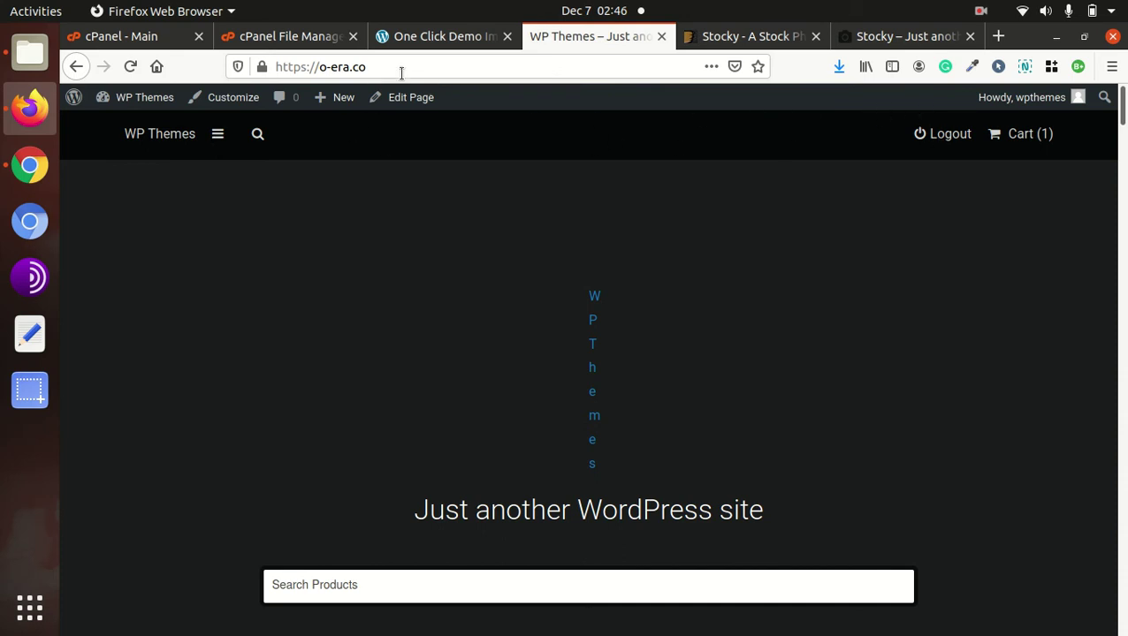
pyautogui.moveTo(398, 74); pyautogui.dragTo(266, 74)
pyautogui.rightClick(302, 73)
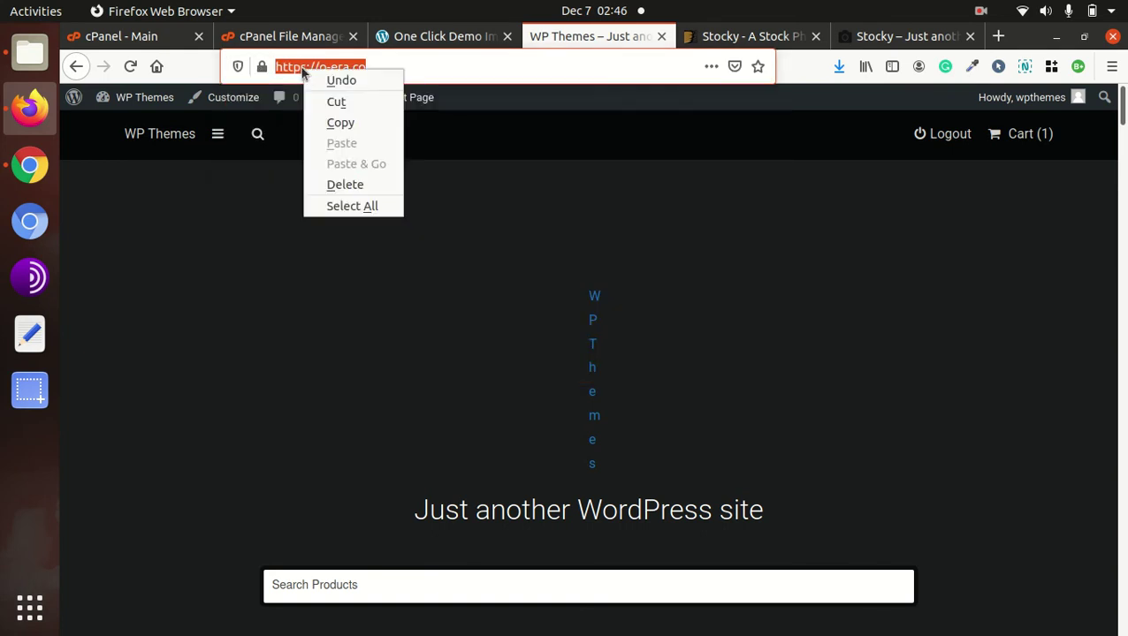
pyautogui.click(340, 122)
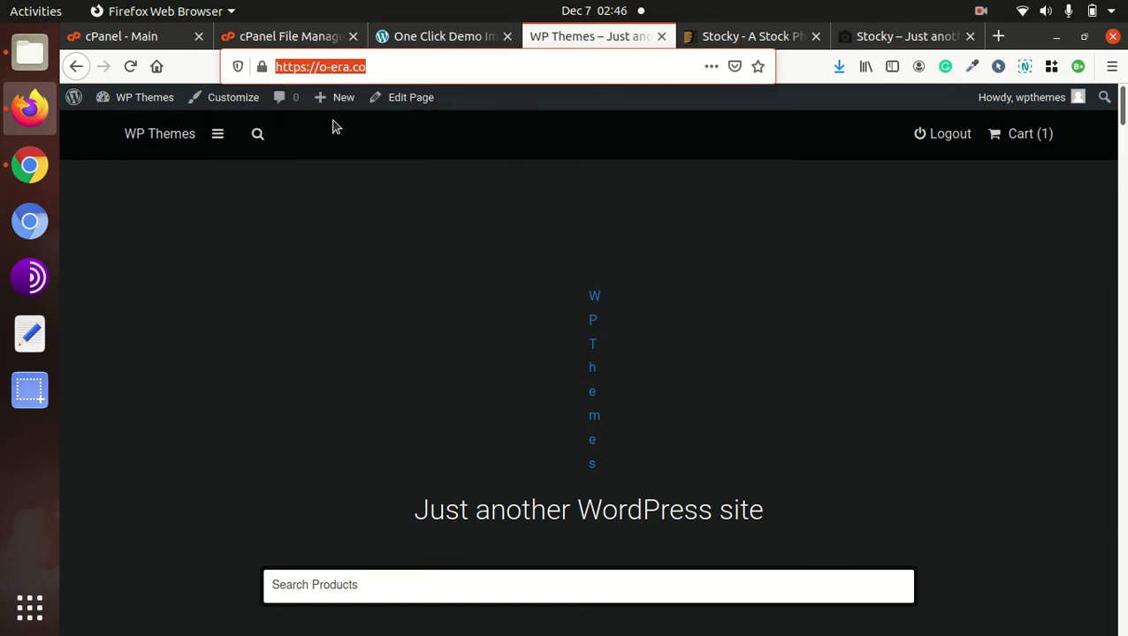
# Log out, check the visitor view of the home page, then switch to the One Click Demo Import tab
pyautogui.click(938, 141)
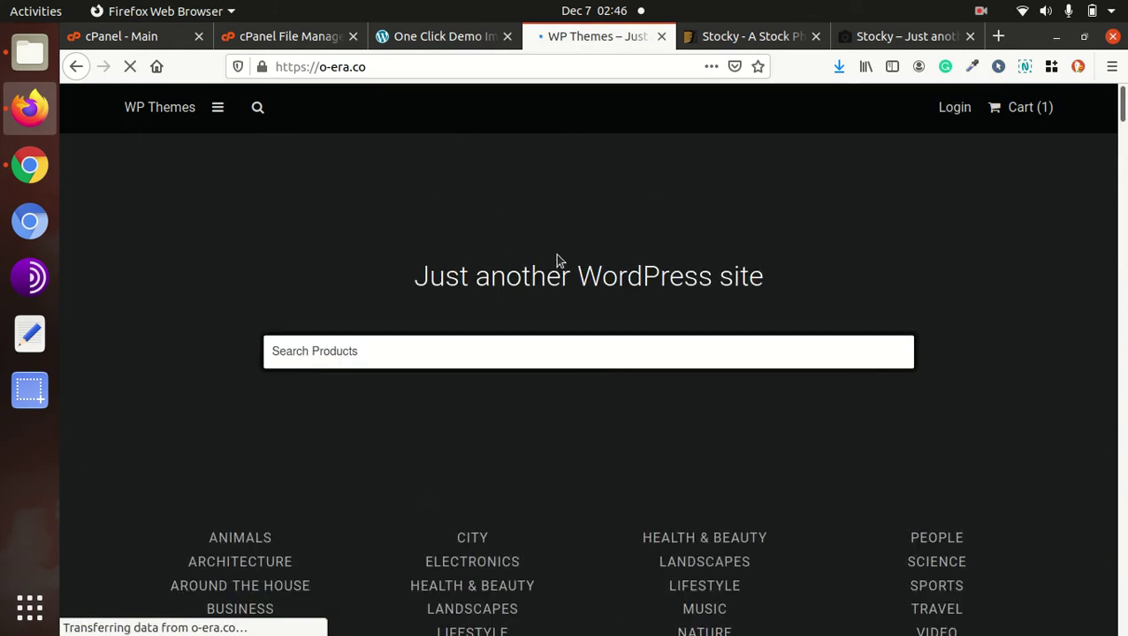
pyautogui.scroll(-10, 531, 261)
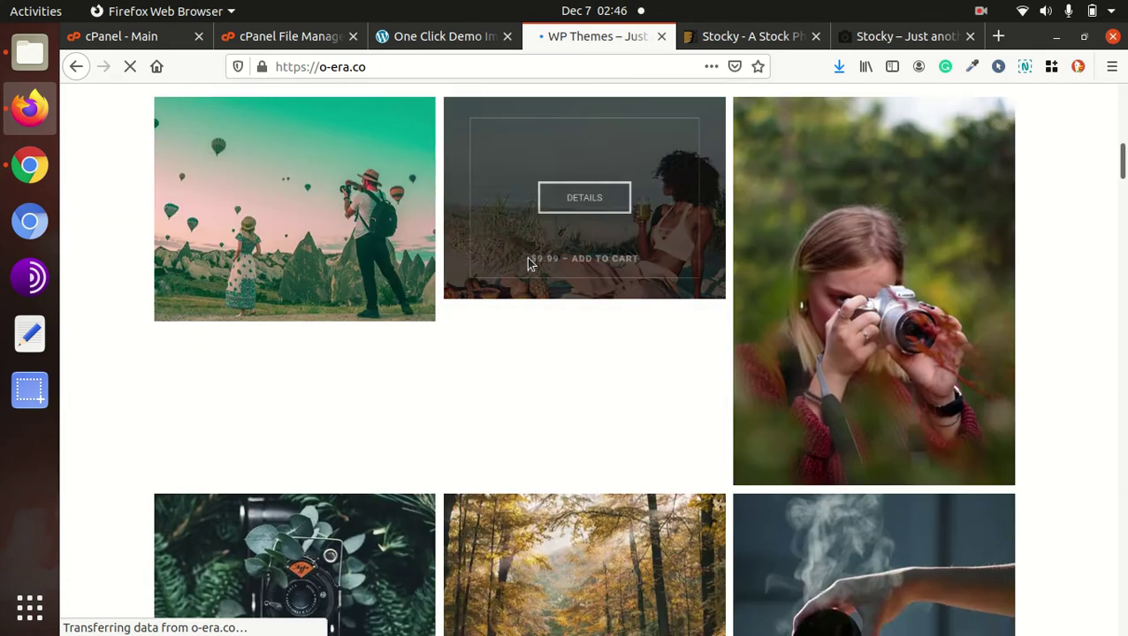
pyautogui.scroll(4, 529, 263)
pyautogui.scroll(-10, 526, 257)
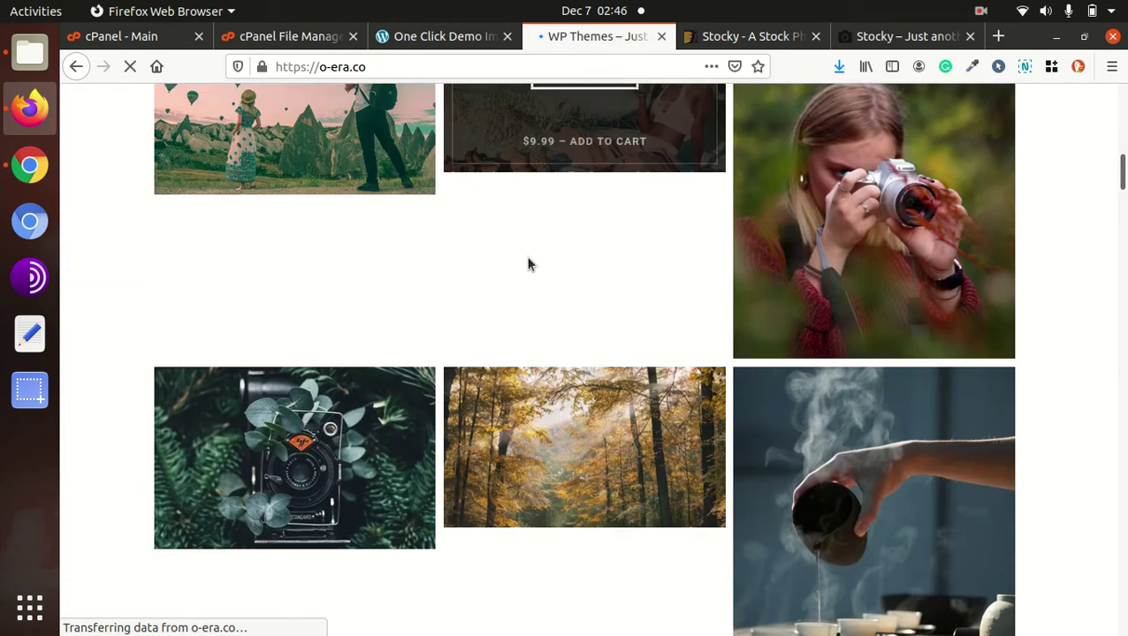
pyautogui.scroll(5, 526, 258)
pyautogui.scroll(8, 526, 257)
pyautogui.scroll(3, 529, 264)
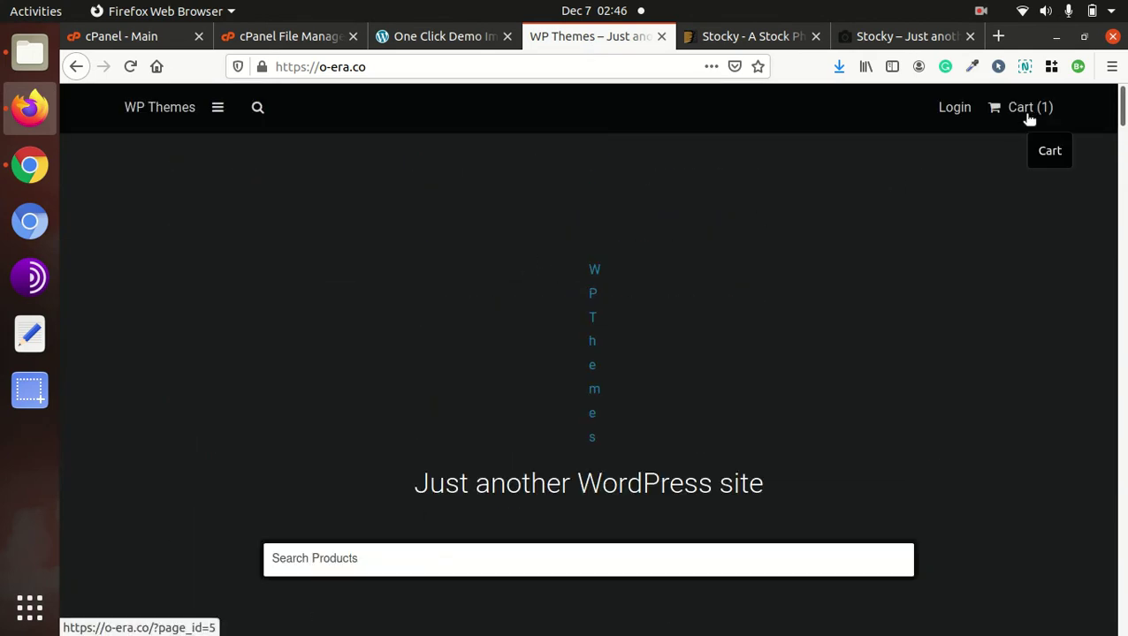
pyautogui.scroll(-2, 670, 116)
pyautogui.scroll(-7, 670, 116)
pyautogui.scroll(-3, 668, 107)
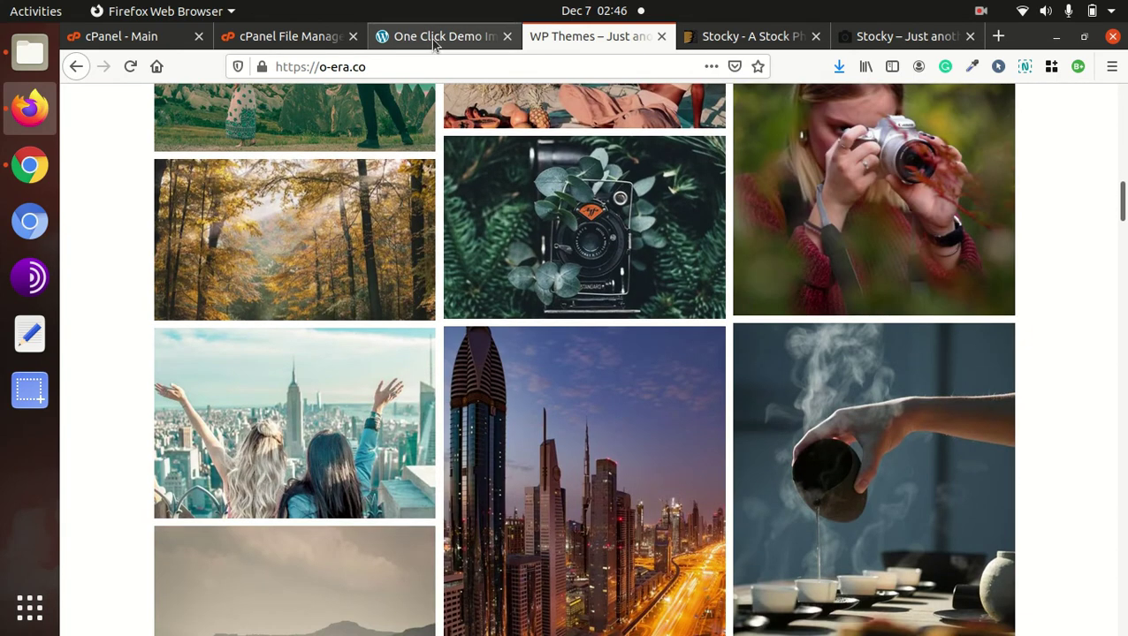
pyautogui.click(435, 40)
# Open Theme Options from the Themes page and view the Home Page settings
pyautogui.click(115, 382)
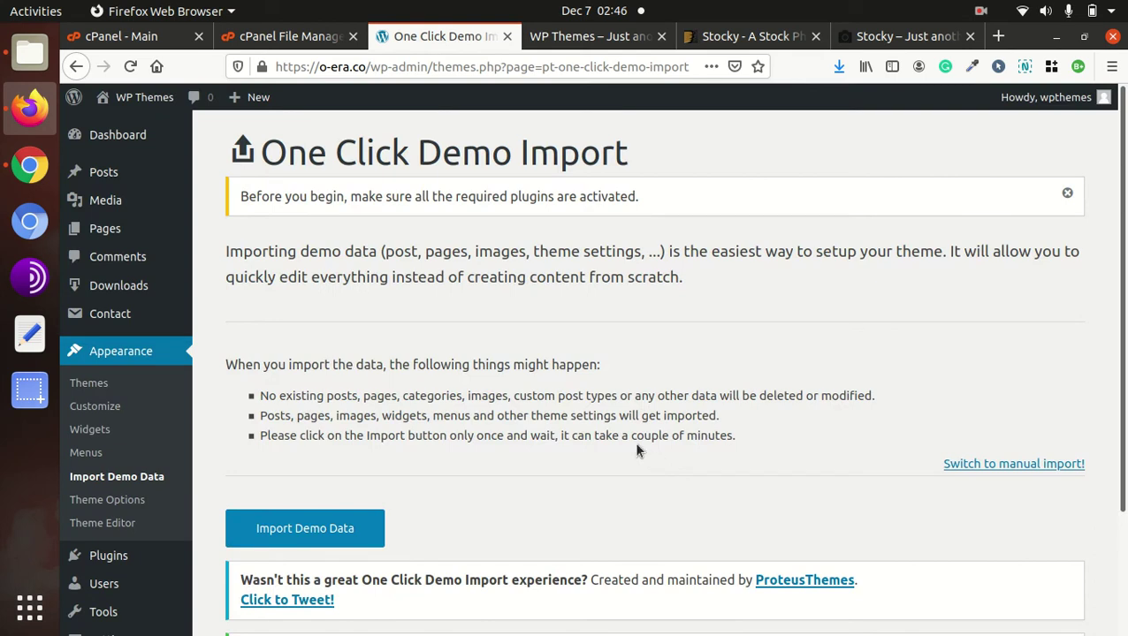
pyautogui.click(124, 501)
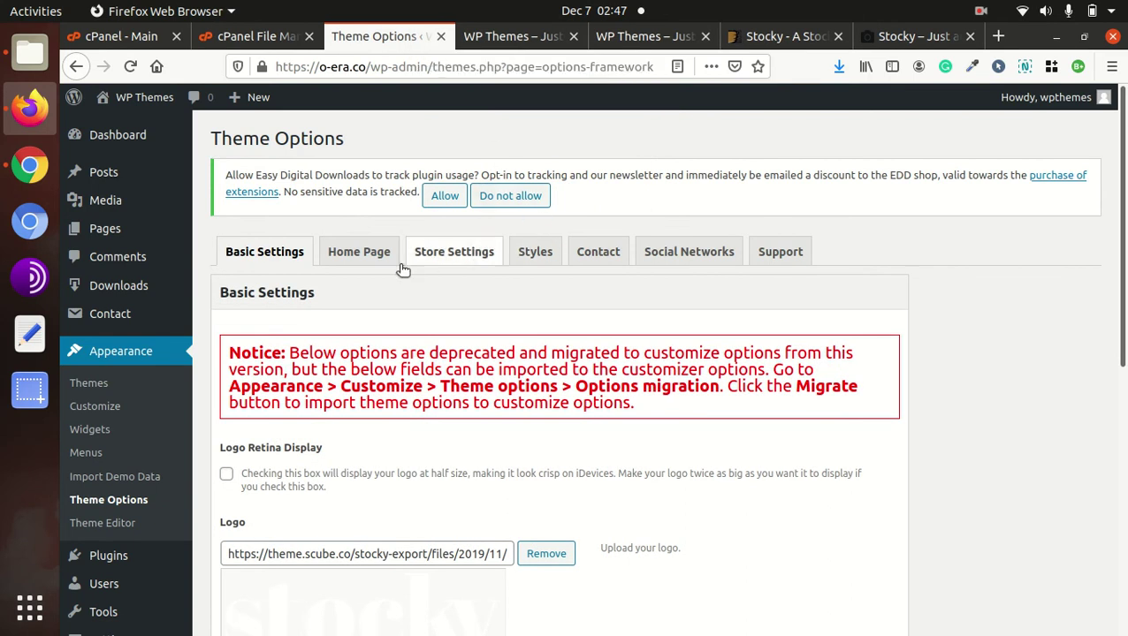
pyautogui.scroll(-6, 353, 277)
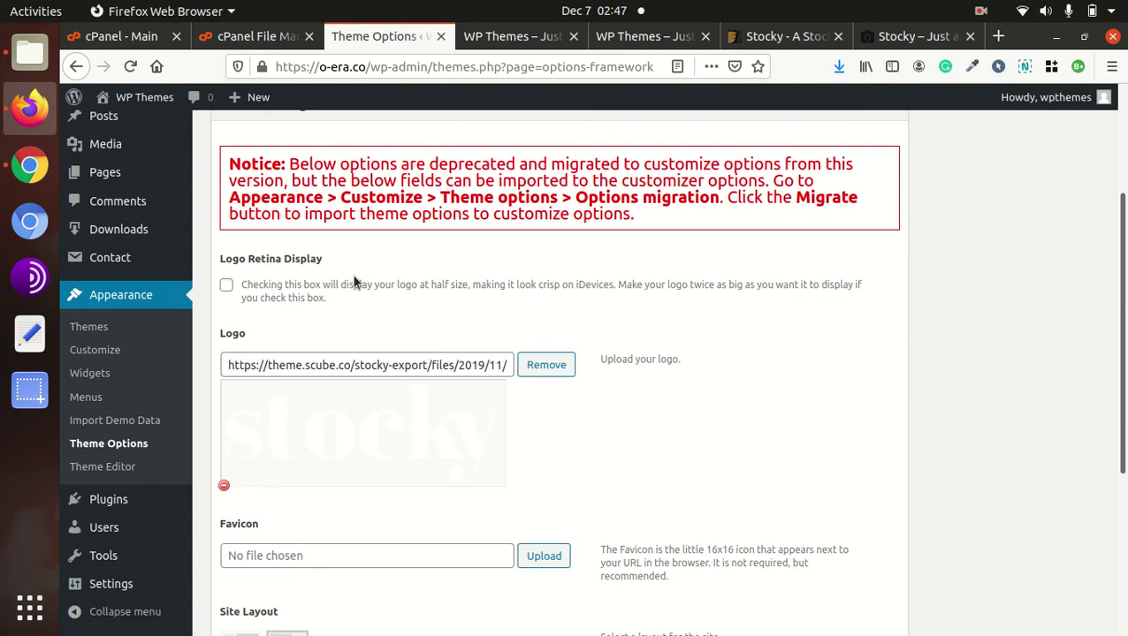
pyautogui.scroll(-3, 353, 282)
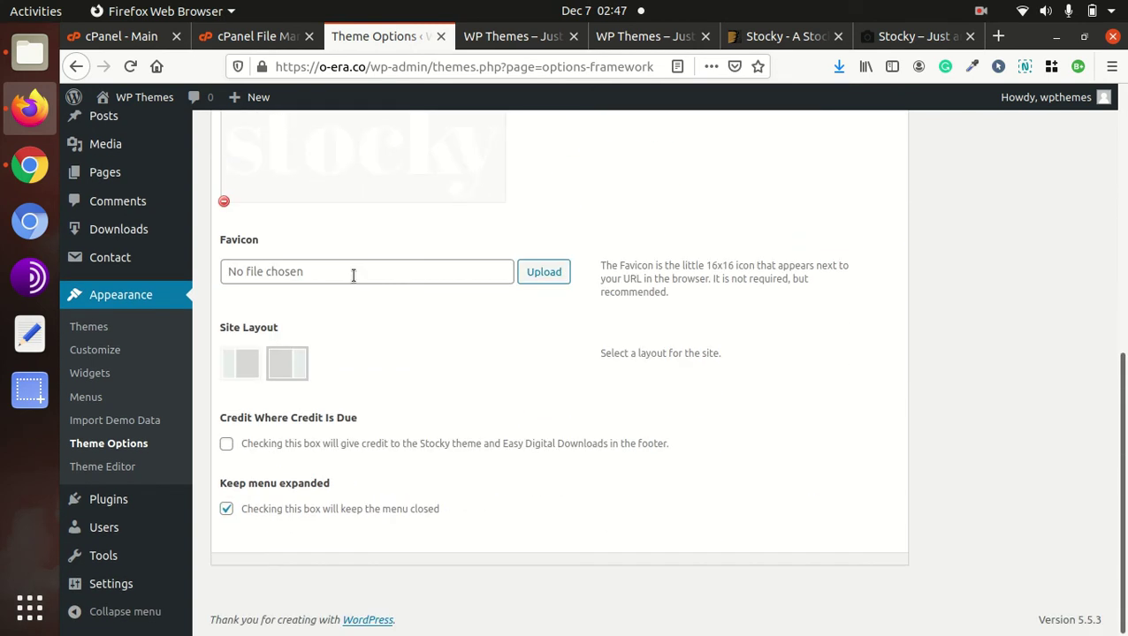
pyautogui.scroll(6, 354, 282)
pyautogui.scroll(3, 353, 282)
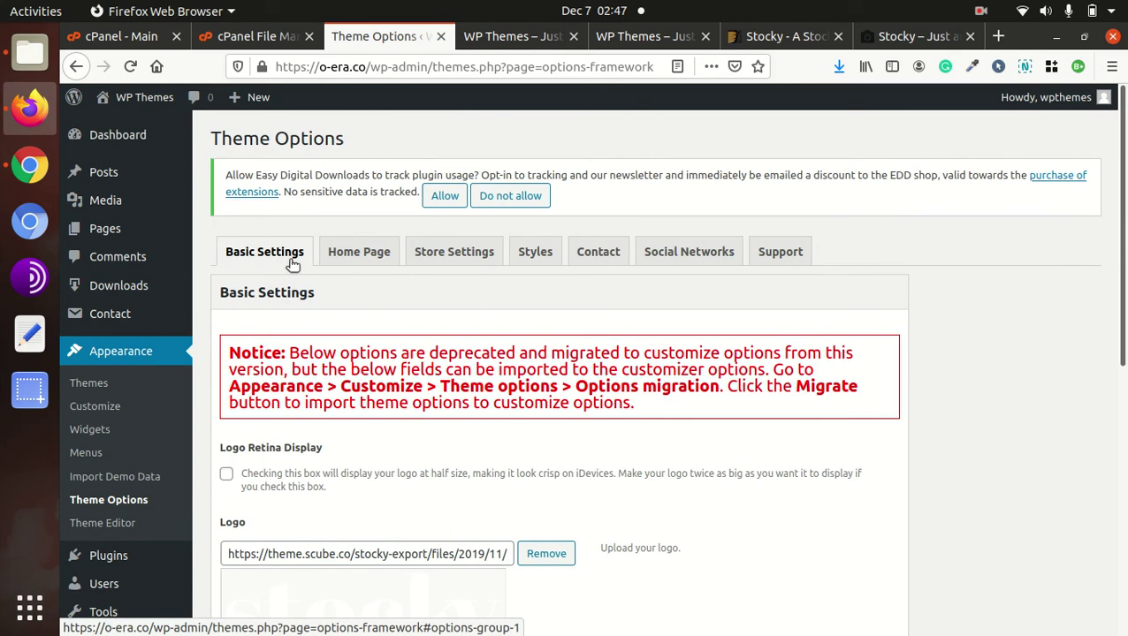
pyautogui.click(346, 259)
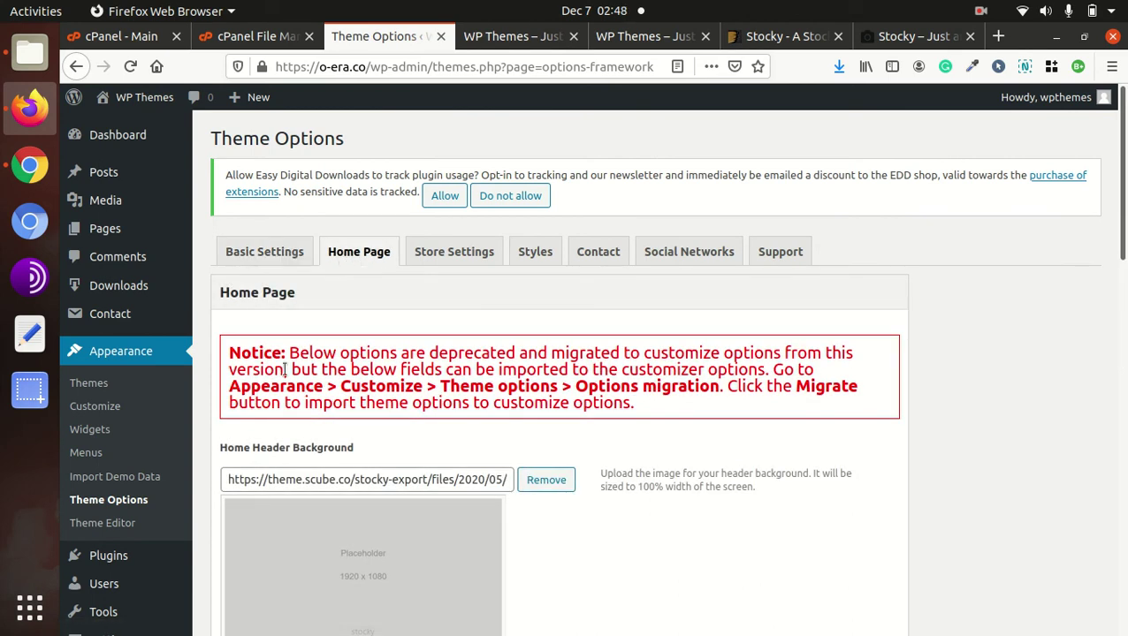
pyautogui.moveTo(650, 410); pyautogui.dragTo(311, 352)
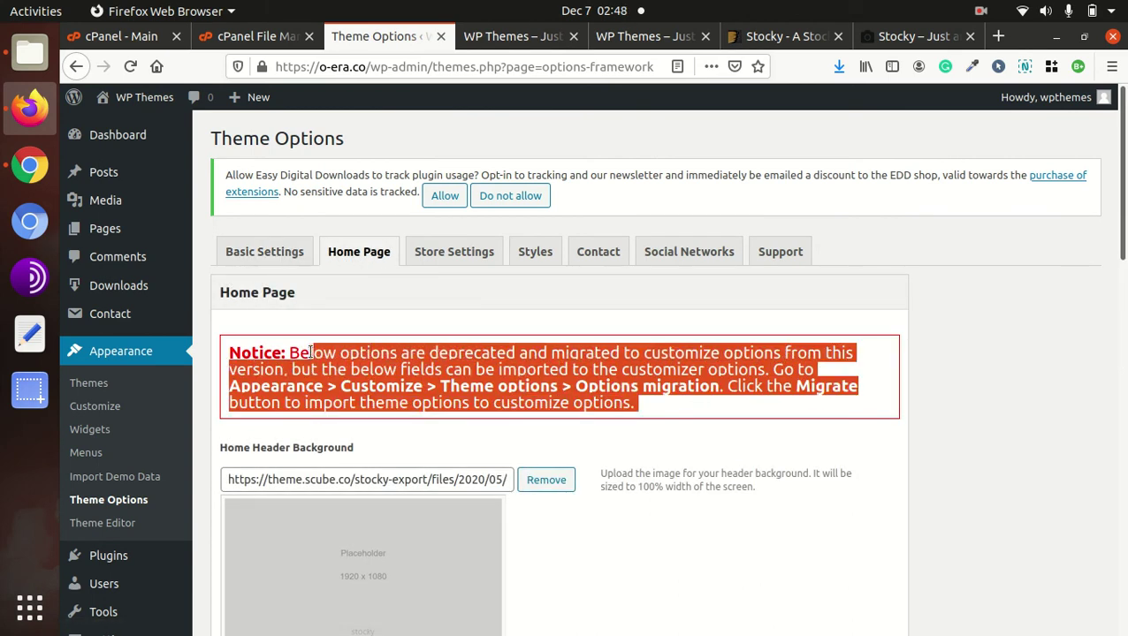
pyautogui.click(540, 392)
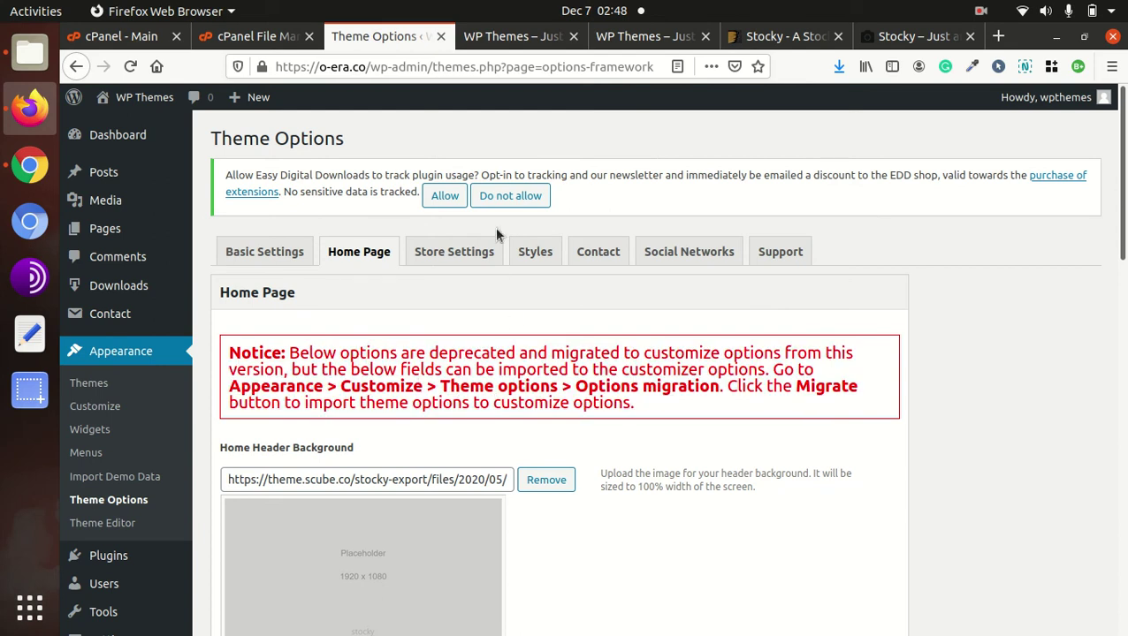
# Look through Store Settings, Styles, Contact, Social Networks and Support, then scroll Basic Settings to Logo
pyautogui.click(485, 258)
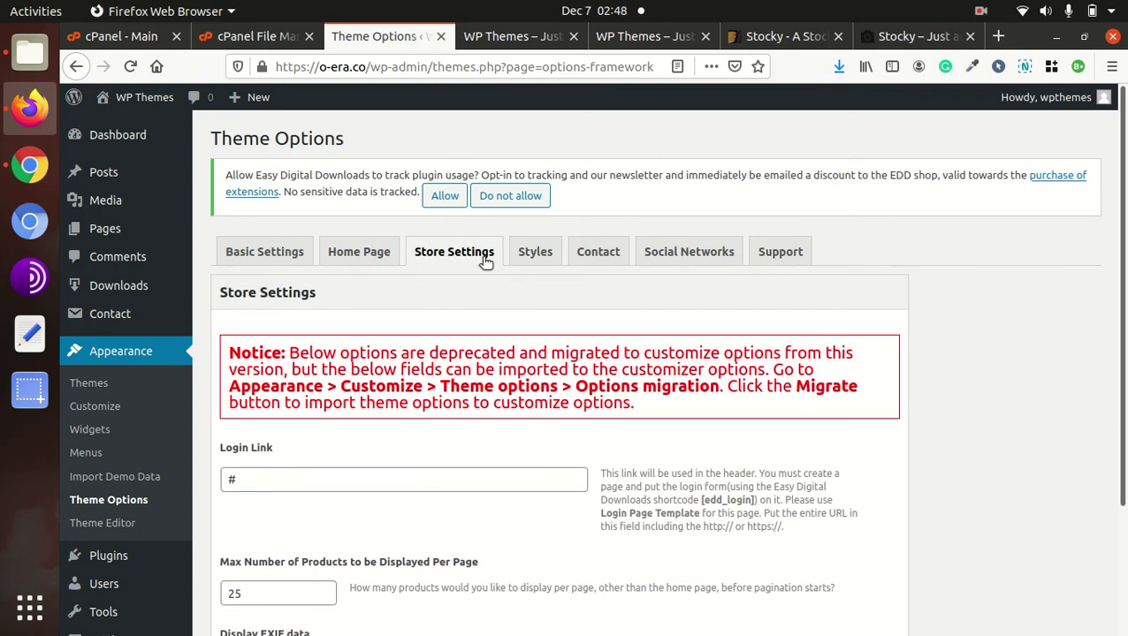
pyautogui.scroll(-2, 485, 258)
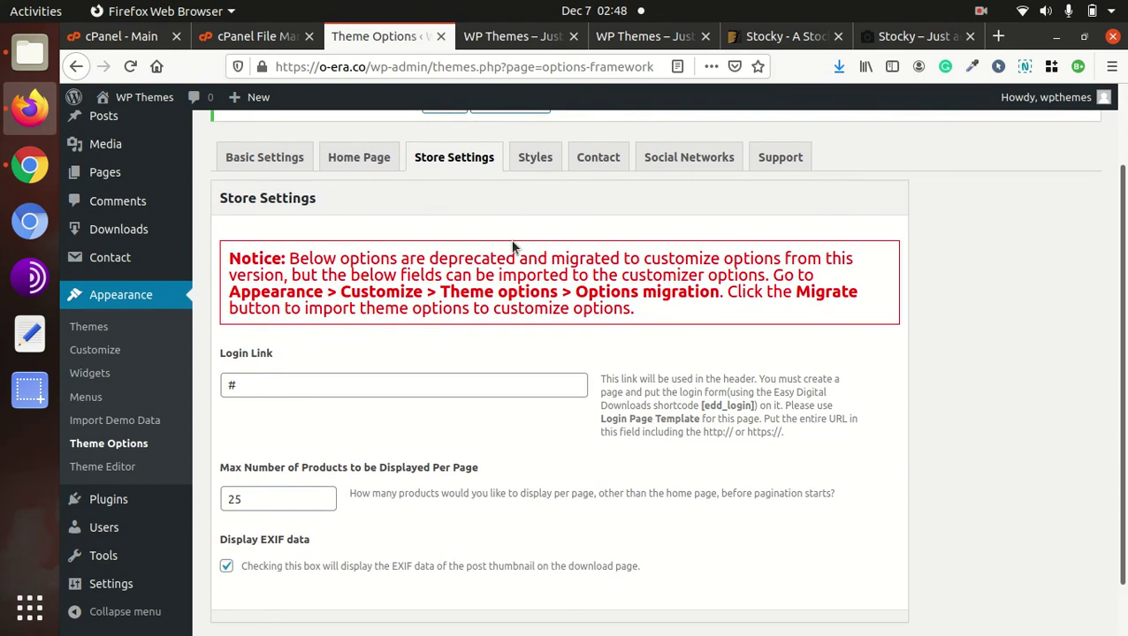
pyautogui.scroll(-2, 513, 247)
pyautogui.scroll(4, 510, 239)
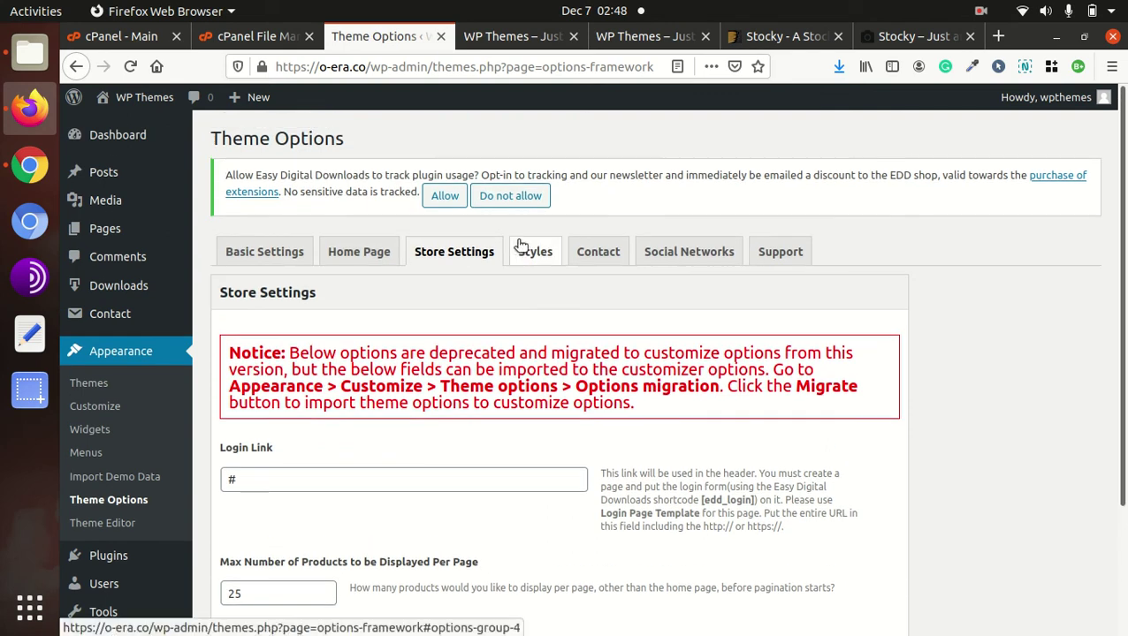
pyautogui.click(535, 256)
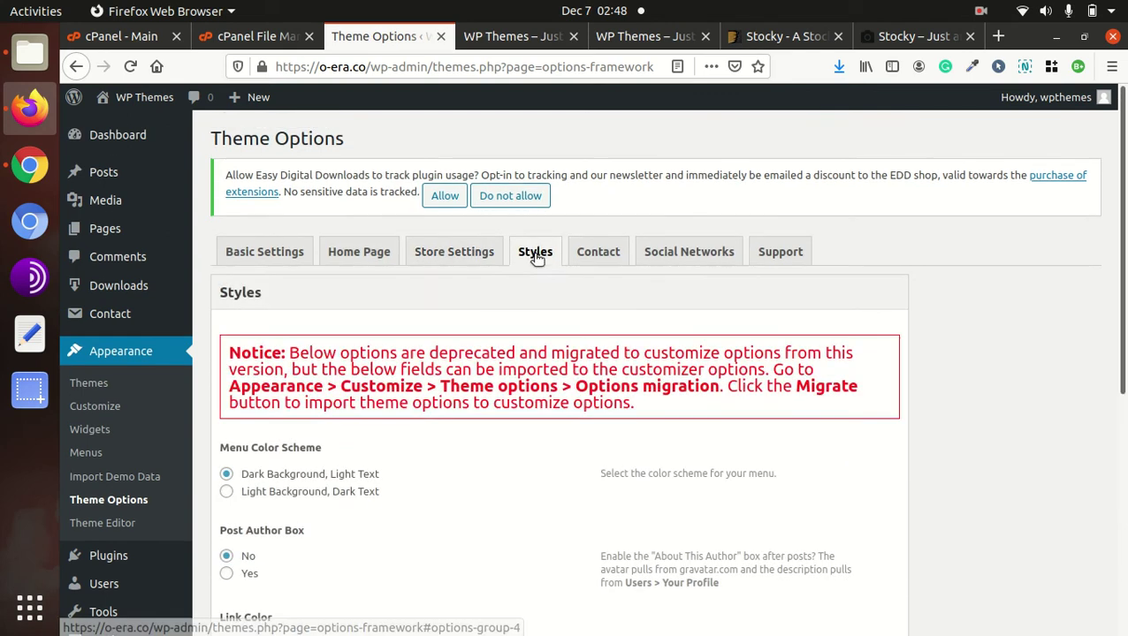
pyautogui.click(594, 261)
pyautogui.click(700, 260)
pyautogui.click(773, 260)
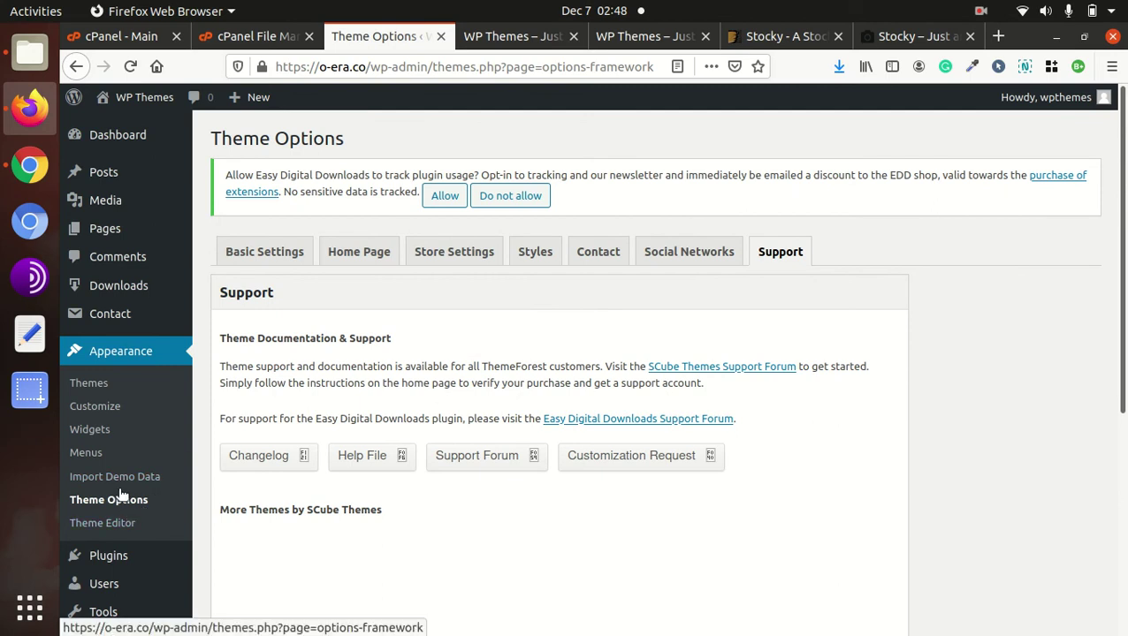
pyautogui.click(266, 261)
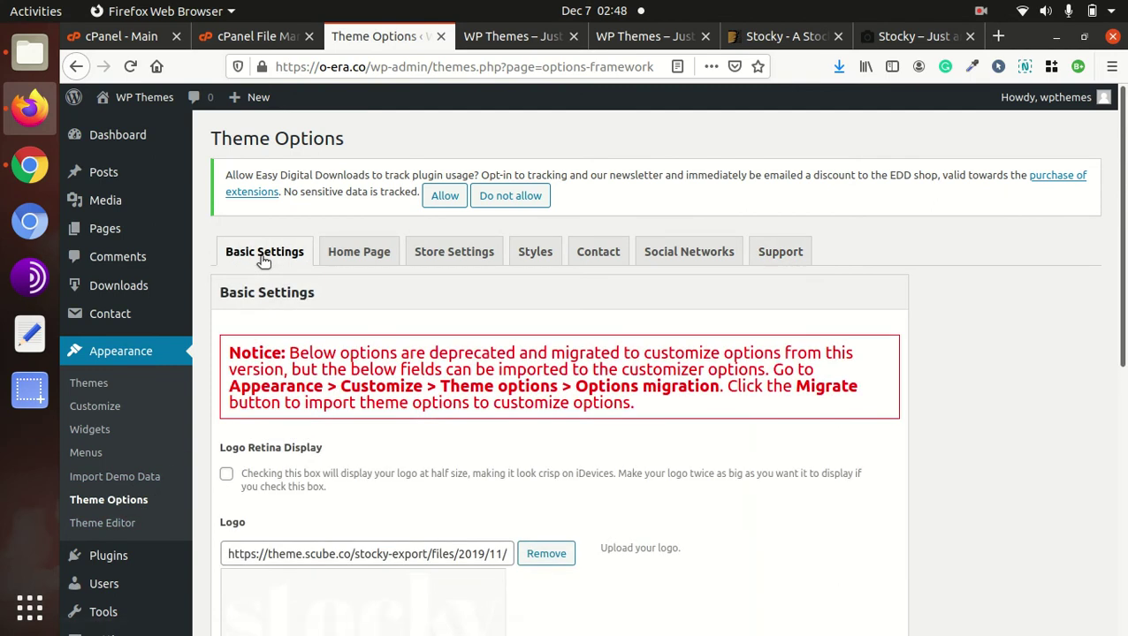
pyautogui.scroll(-6, 371, 381)
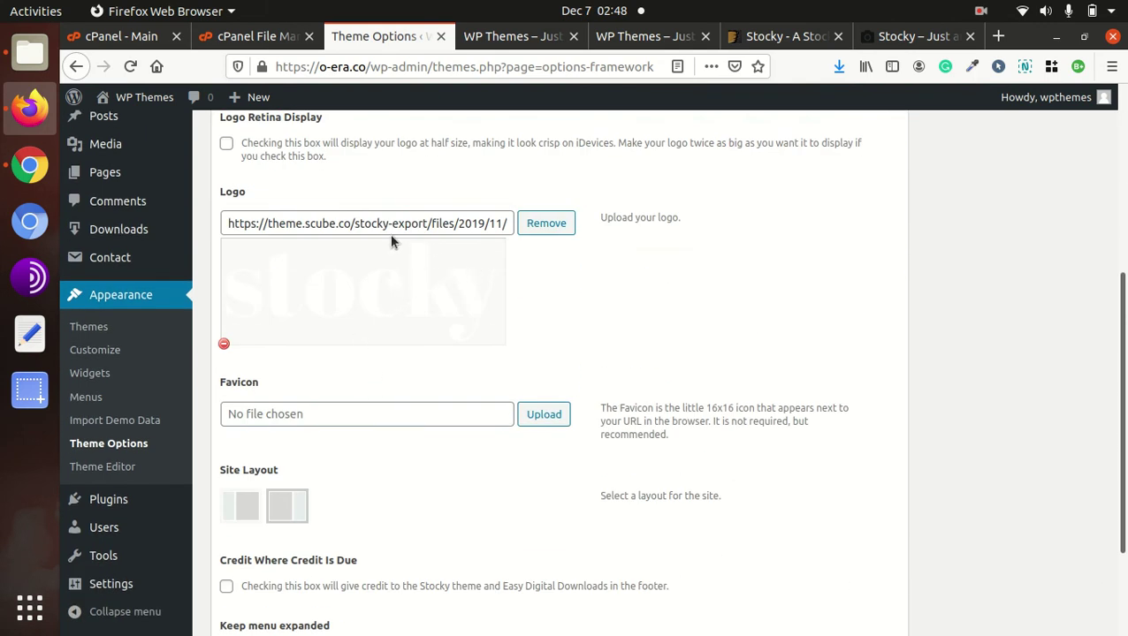
# Remove the Stocky logo so the Logo and Favicon fields are both empty
pyautogui.click(523, 226)
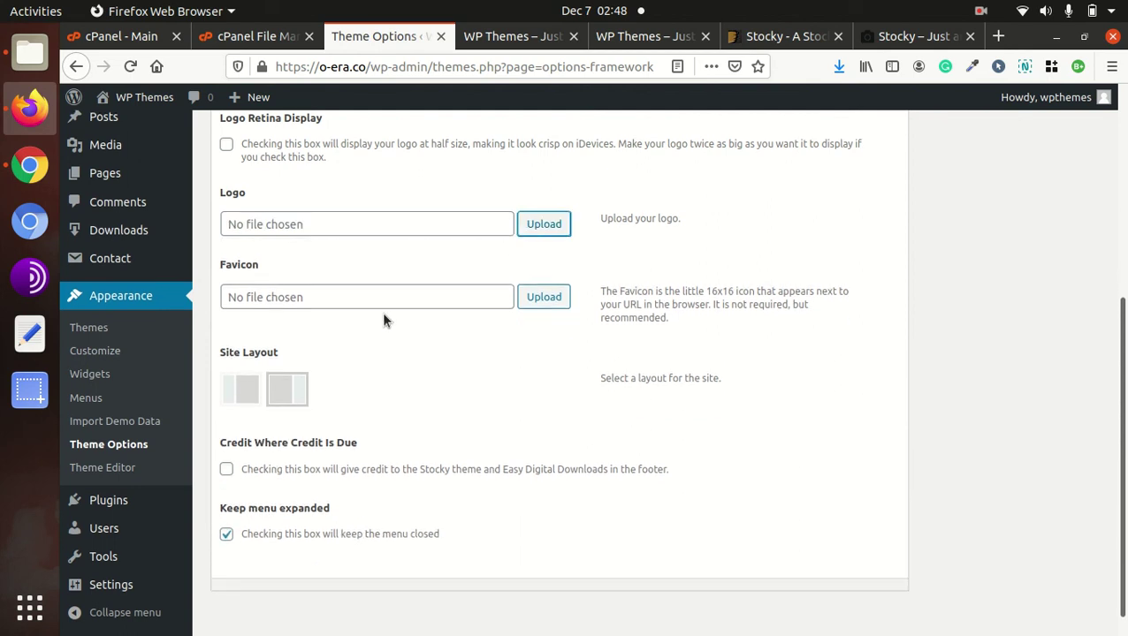
pyautogui.scroll(6, 381, 305)
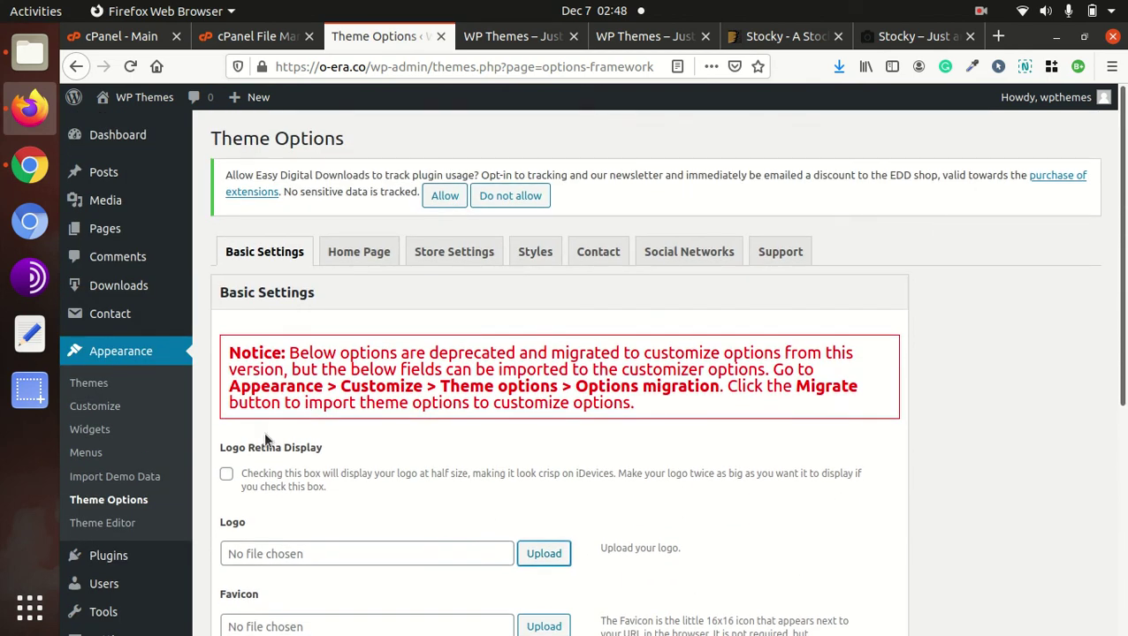
pyautogui.scroll(-7, 406, 406)
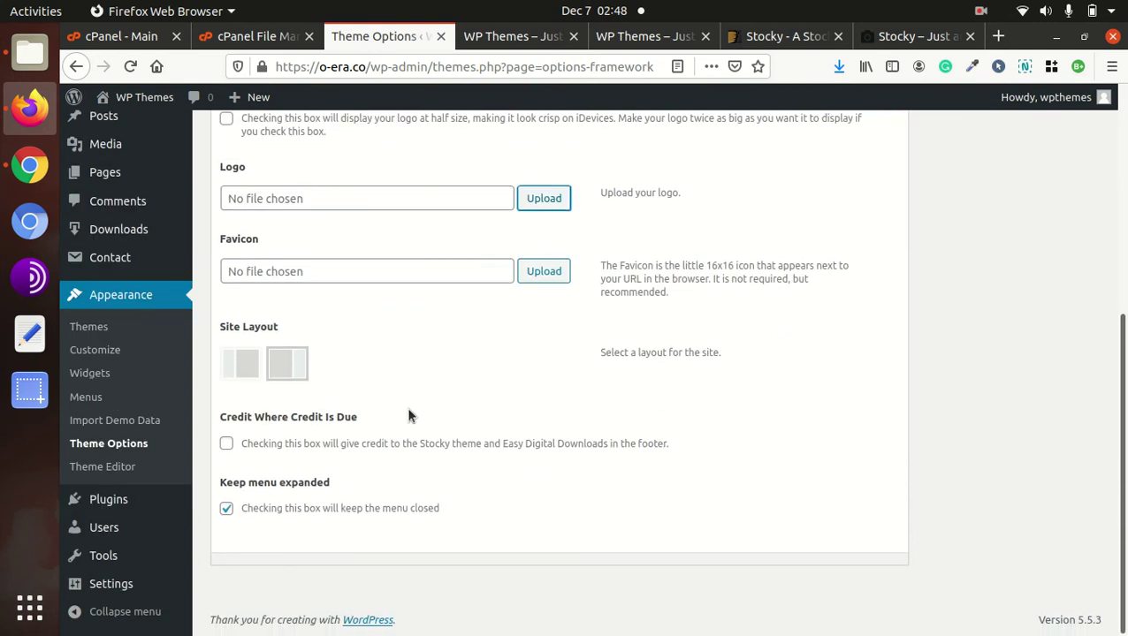
pyautogui.scroll(7, 406, 408)
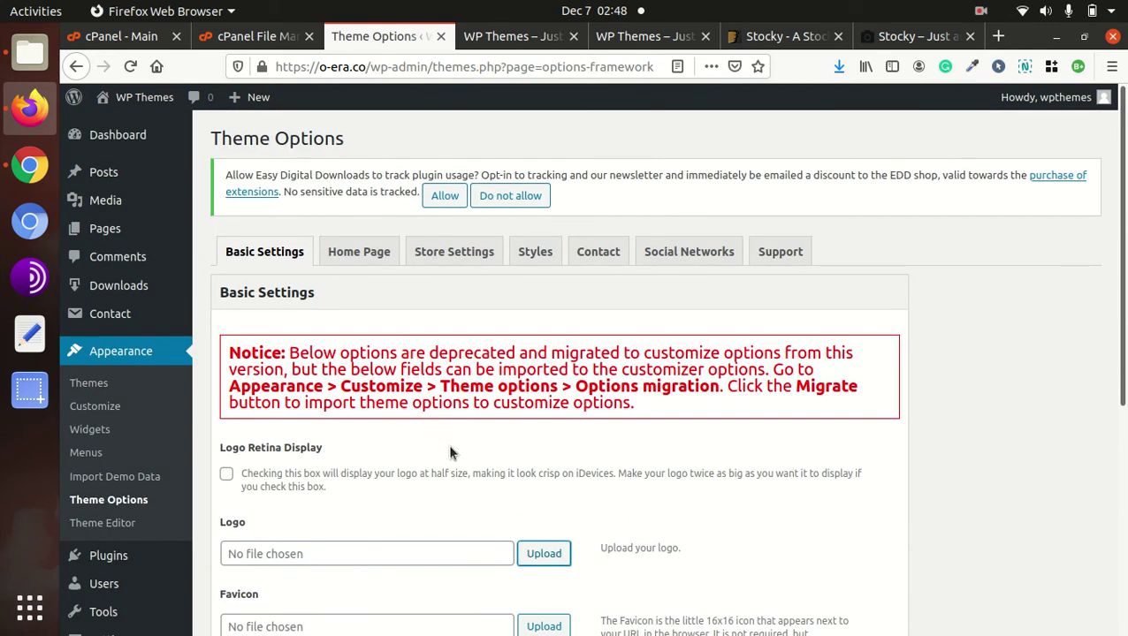
pyautogui.scroll(-7, 447, 440)
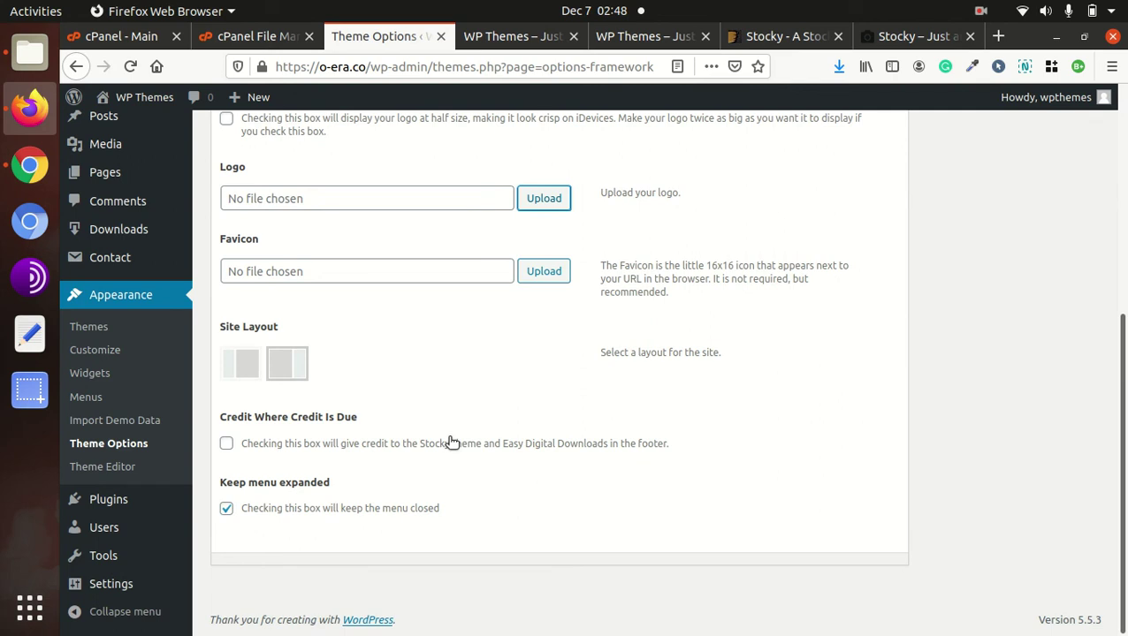
# Switch across the browser tabs to the stocky.scube.co demo site
pyautogui.hotkey('ctrl', 'Tab')
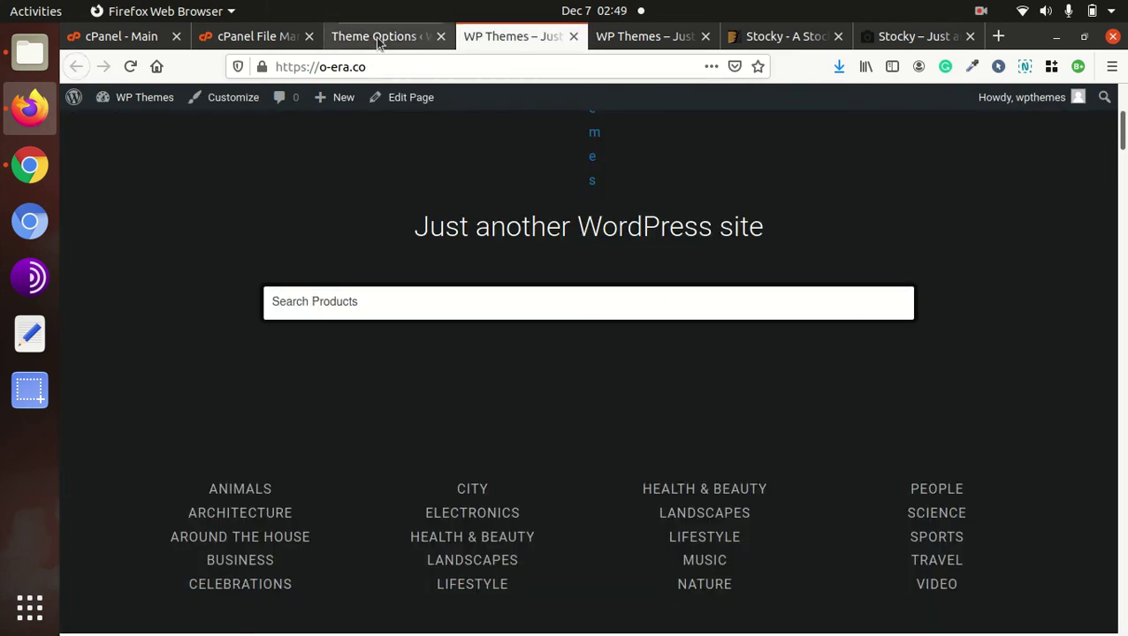
pyautogui.click(390, 36)
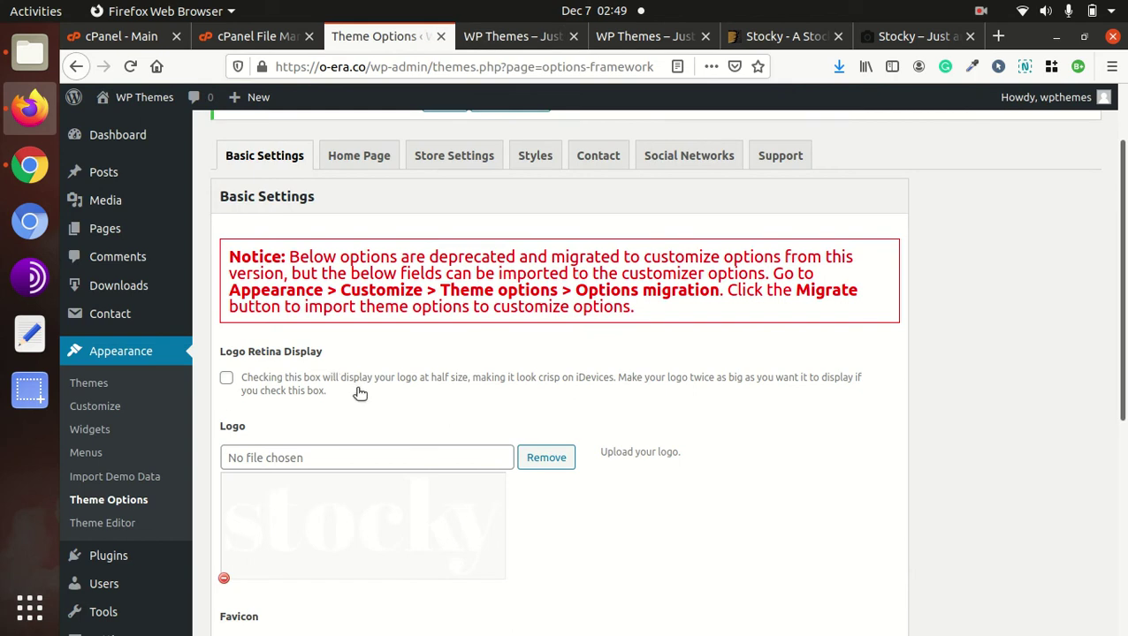
pyautogui.click(915, 36)
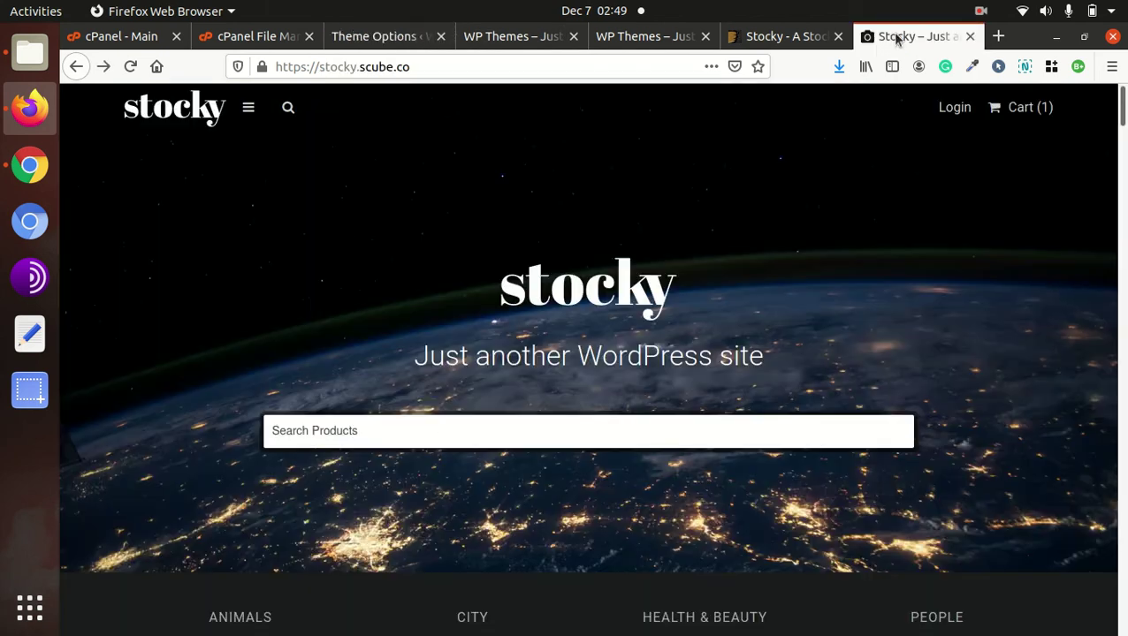
# Open the demo's logo image on its own and save it as stocky-logo-3.png in Downloads
pyautogui.rightClick(590, 296)
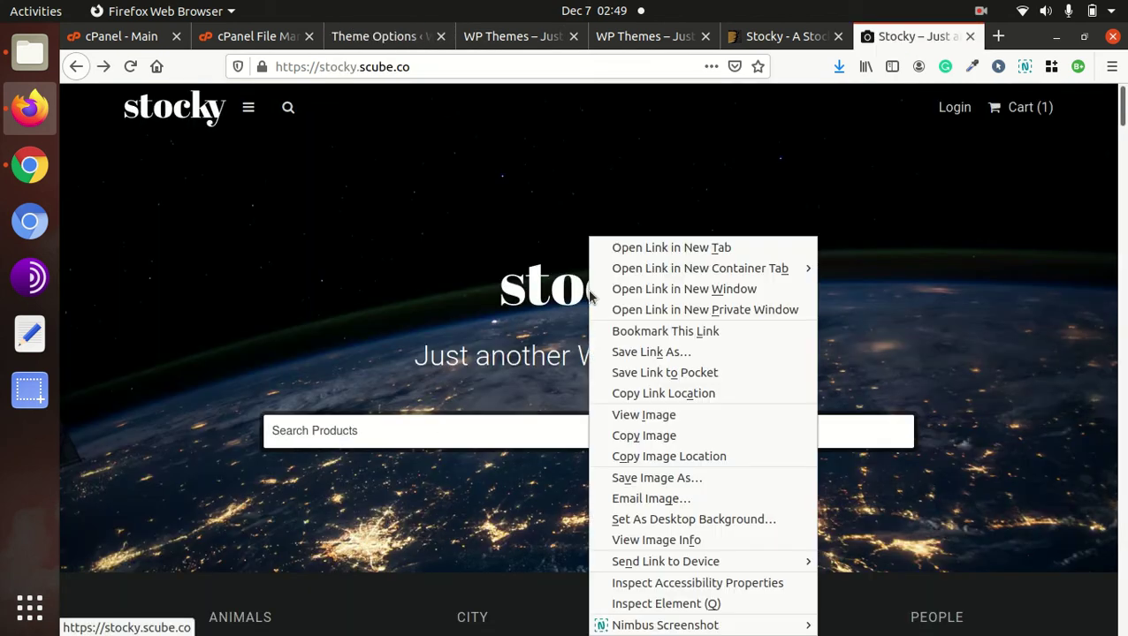
pyautogui.click(639, 417)
pyautogui.rightClick(599, 365)
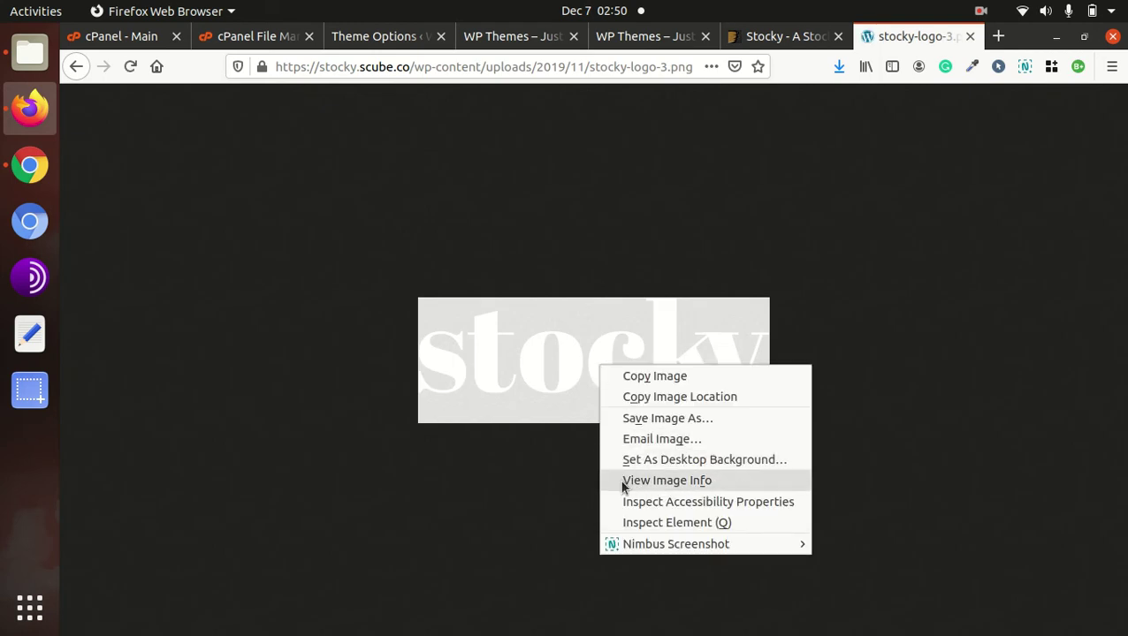
pyautogui.click(562, 324)
pyautogui.rightClick(563, 323)
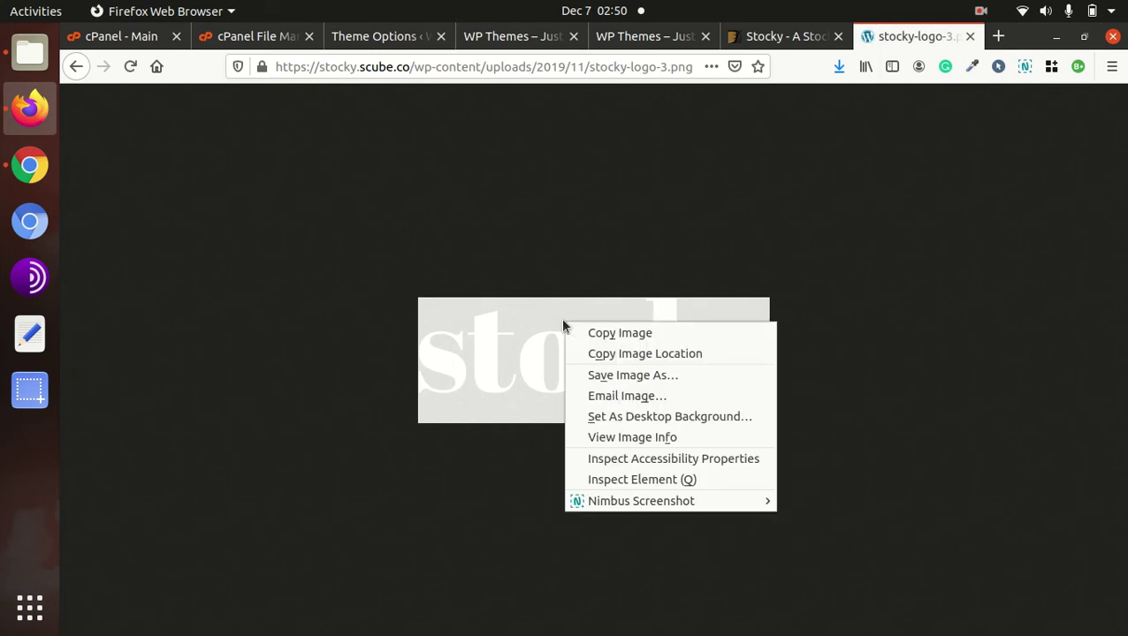
pyautogui.click(608, 377)
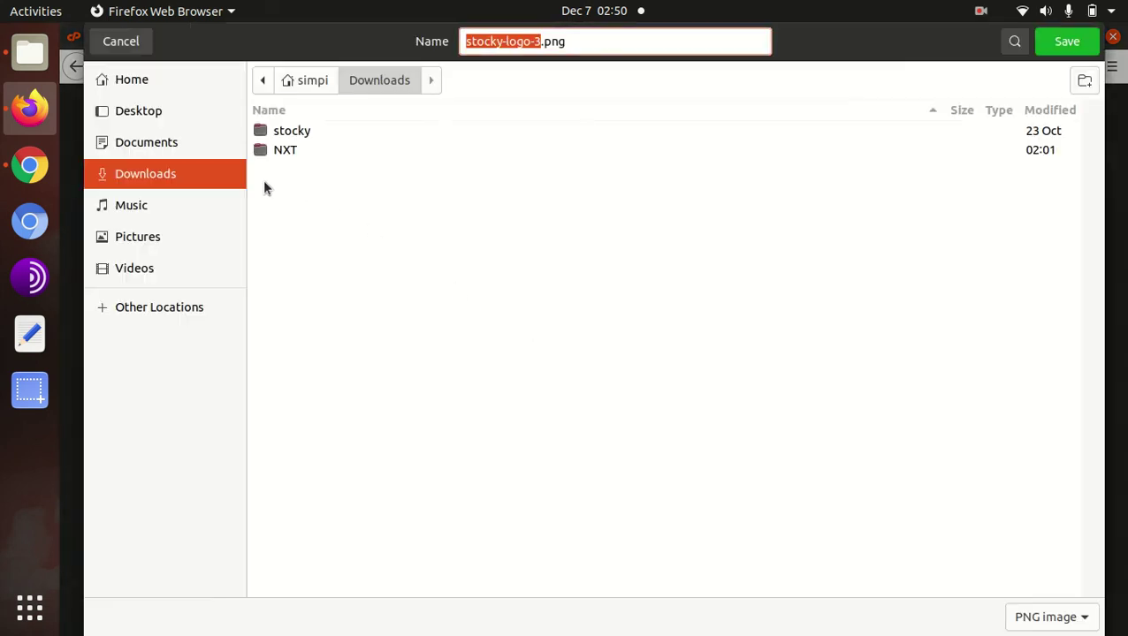
# Save stocky-logo-3.png to Downloads and return to the site's Theme Options page
pyautogui.click(1047, 44)
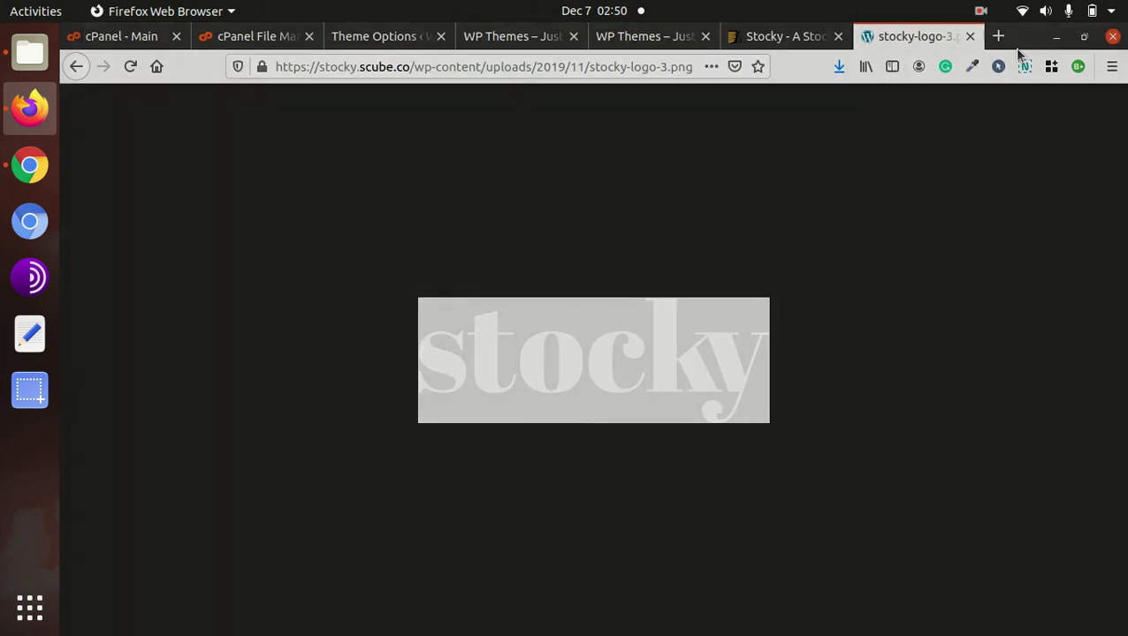
pyautogui.click(504, 44)
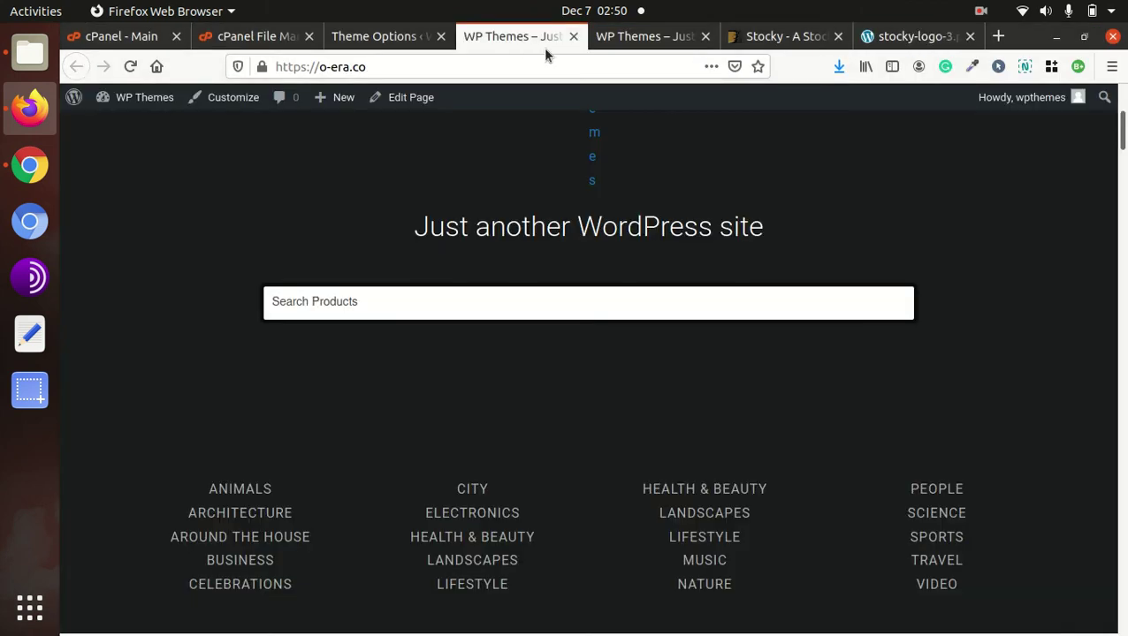
pyautogui.click(380, 36)
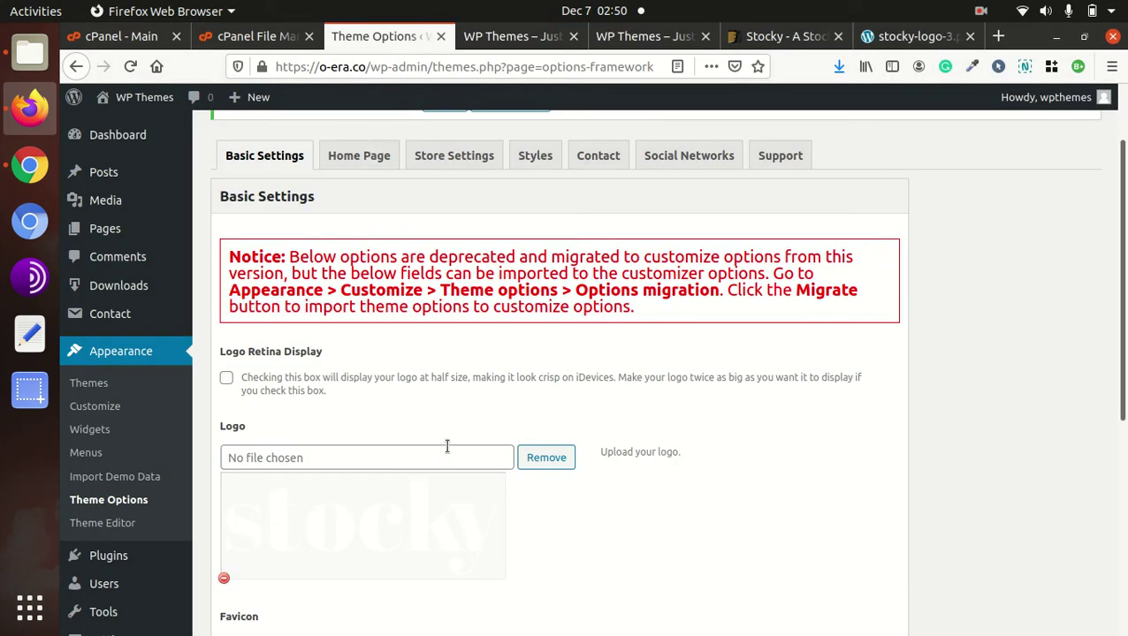
# Replace the existing logo with stocky-logo-3.png uploaded from Downloads
pyautogui.click(531, 457)
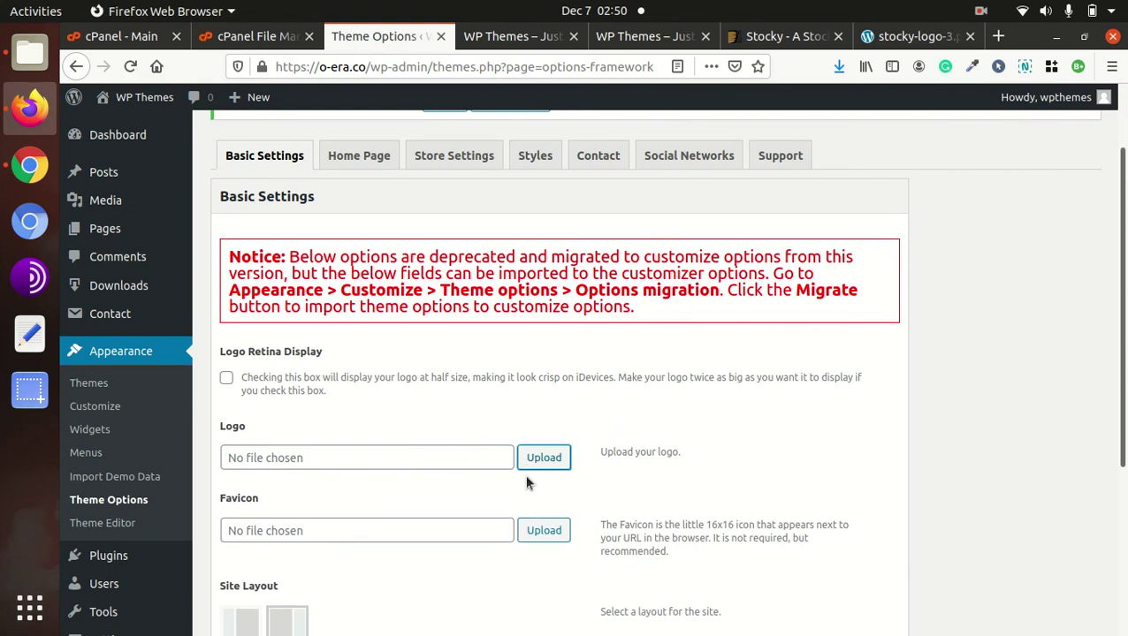
pyautogui.click(535, 460)
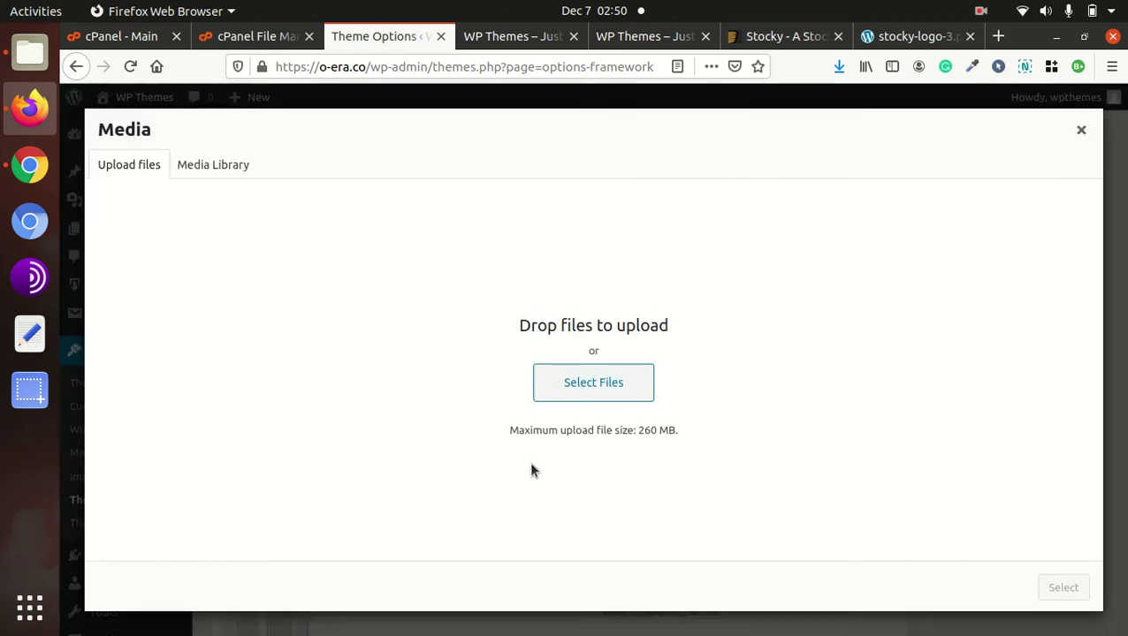
pyautogui.click(568, 389)
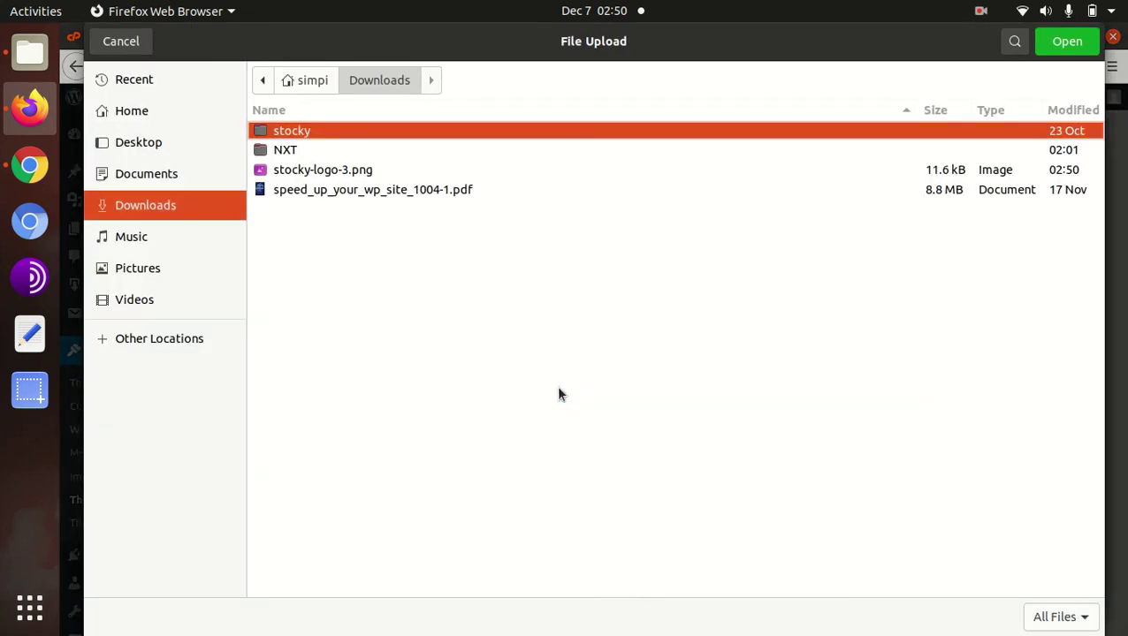
pyautogui.click(320, 173)
pyautogui.click(1067, 41)
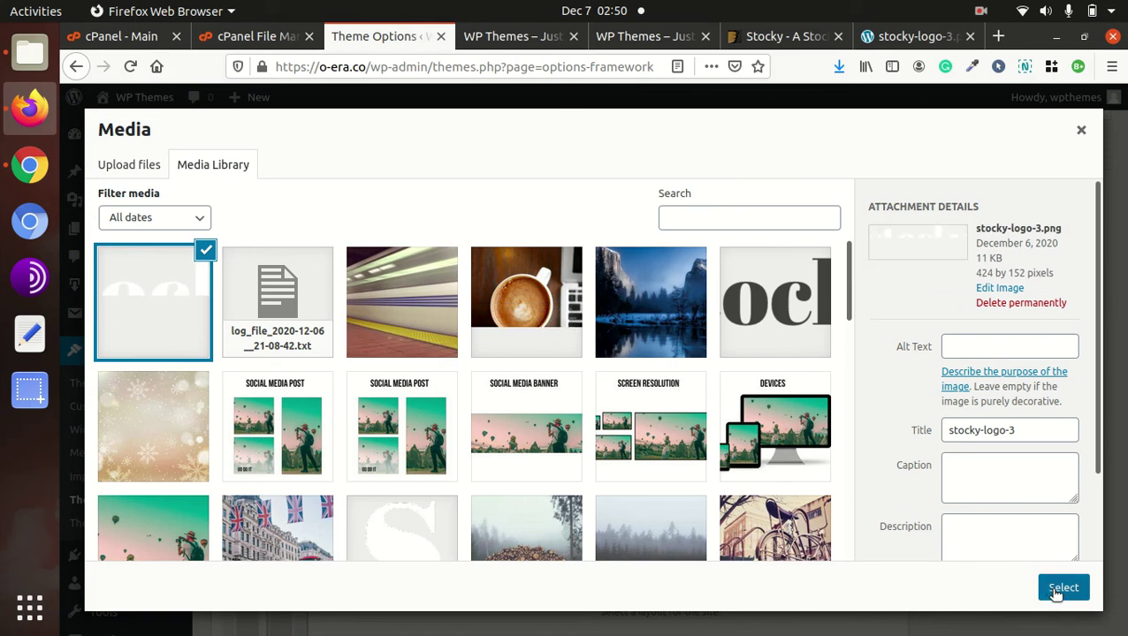
pyautogui.click(1060, 587)
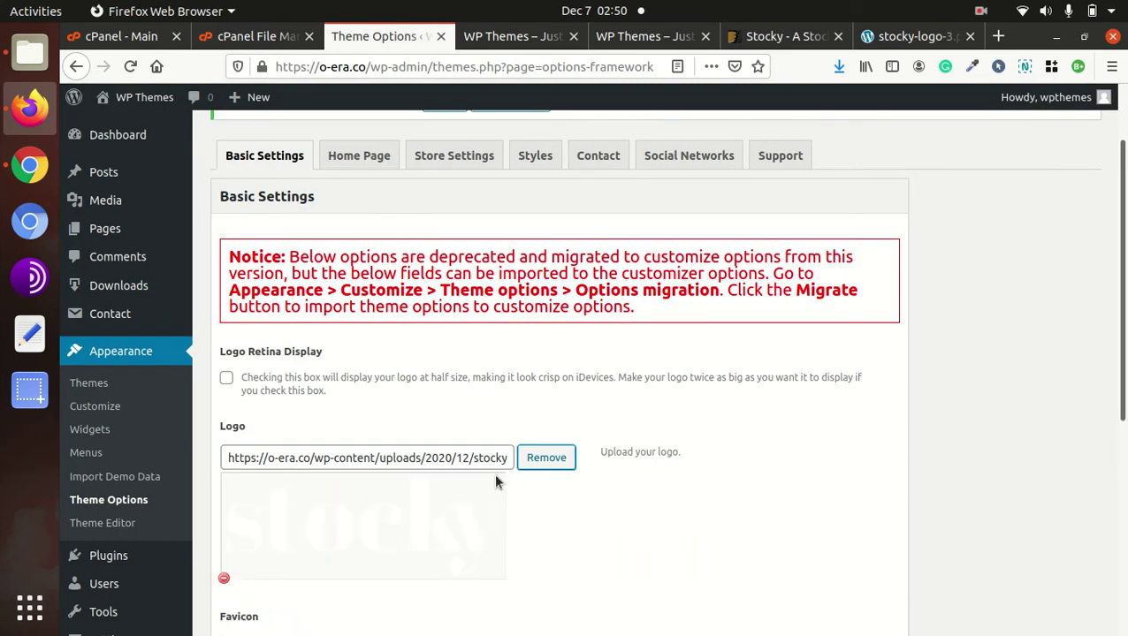
pyautogui.scroll(-3, 489, 476)
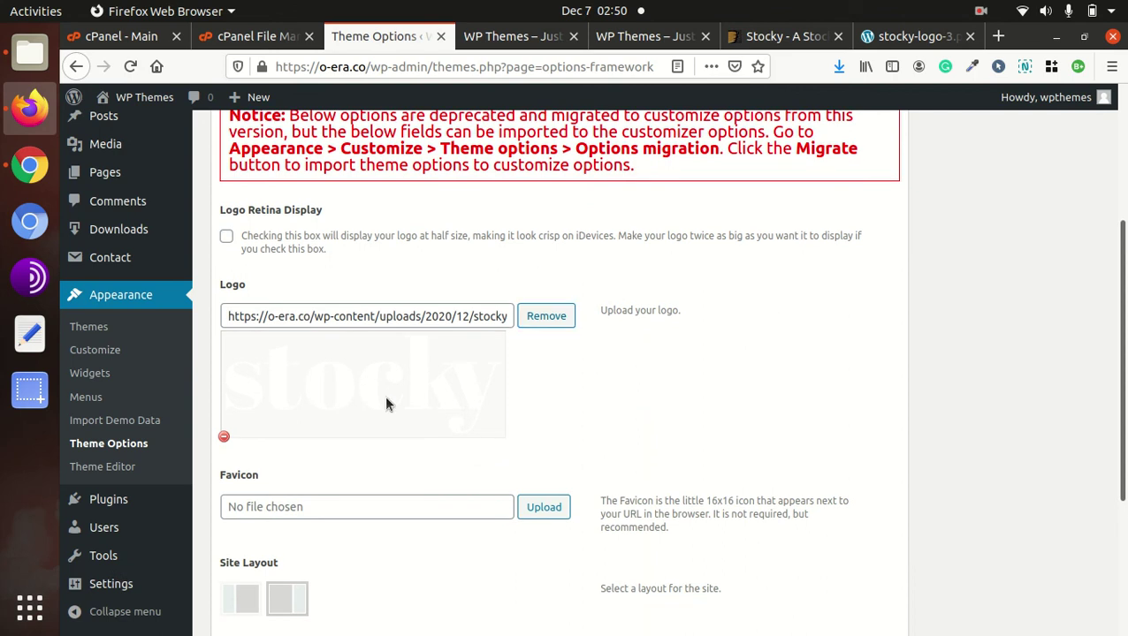
pyautogui.scroll(-3, 566, 400)
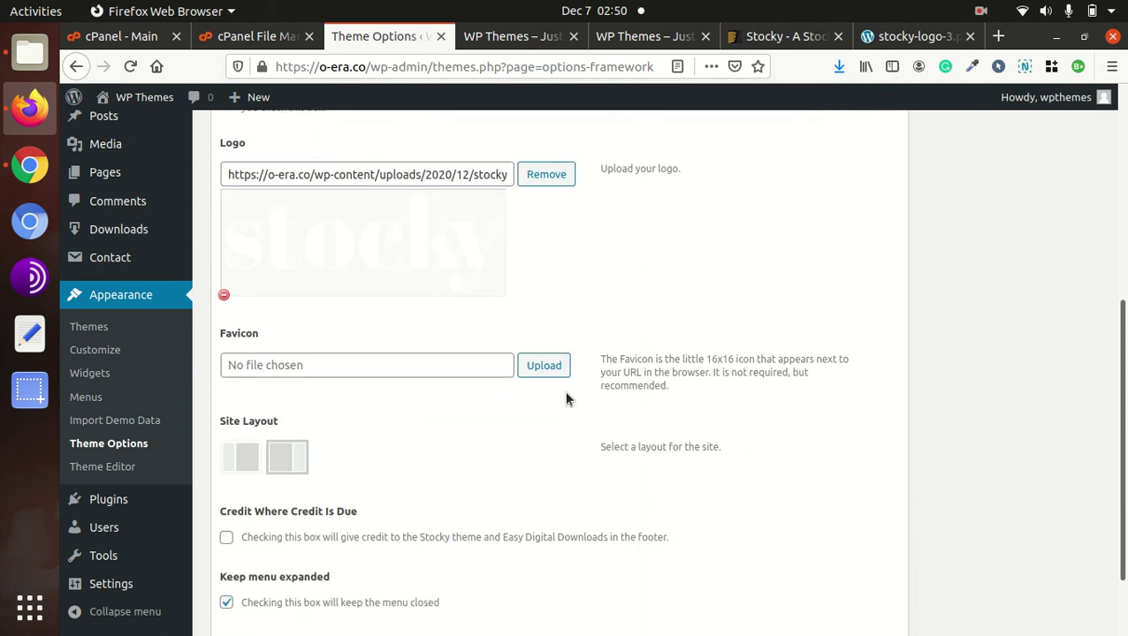
pyautogui.scroll(-2, 567, 399)
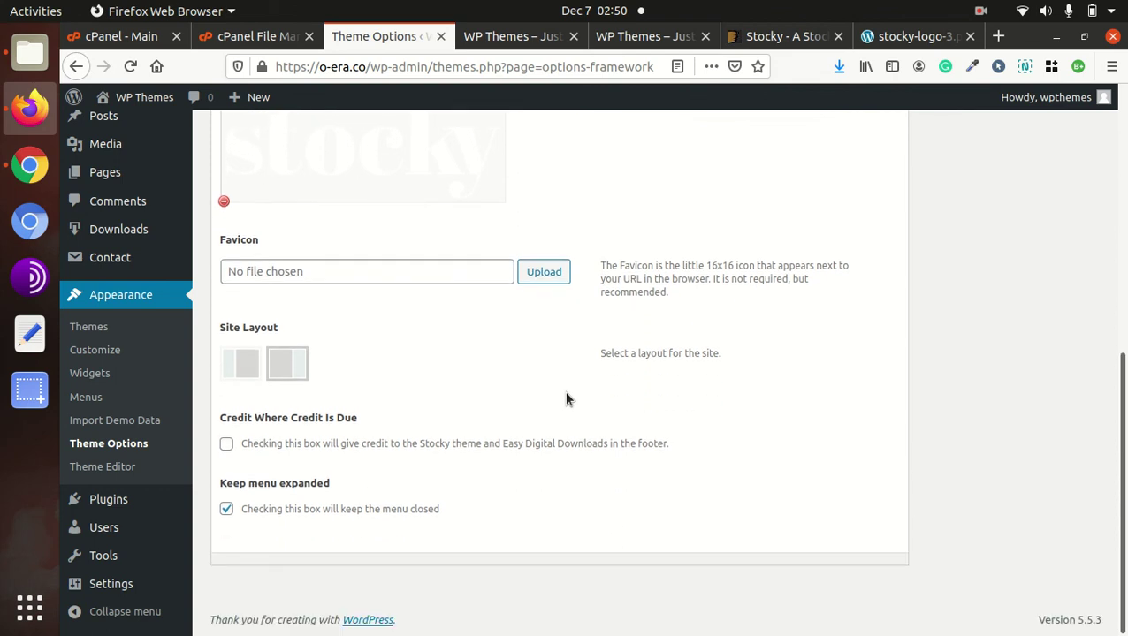
pyautogui.scroll(10, 566, 398)
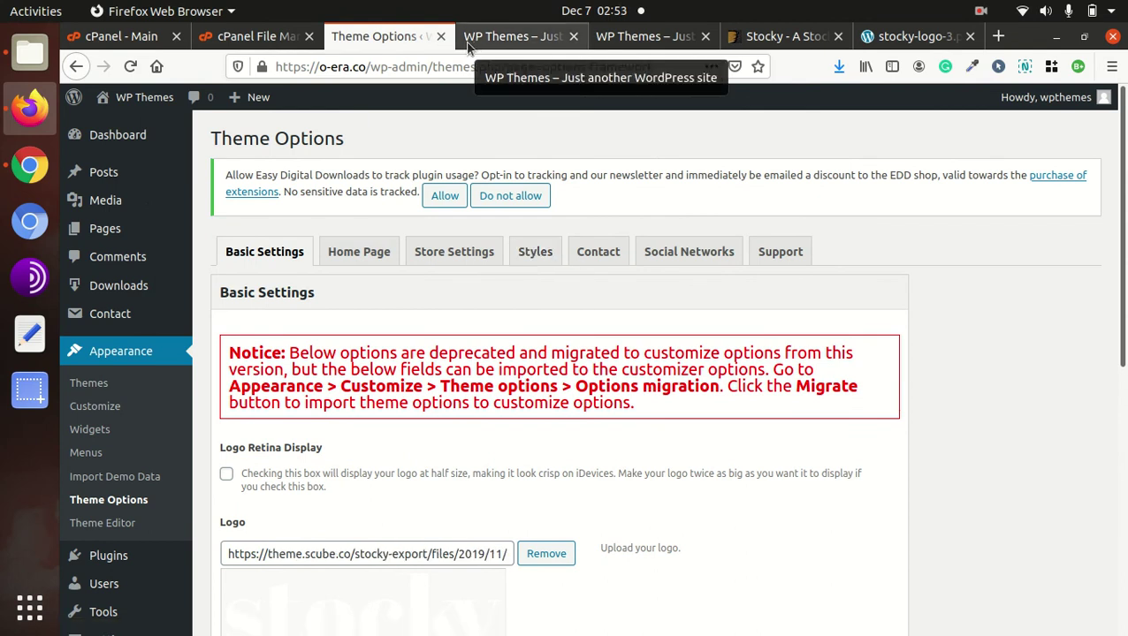
# Reload the o-era.co front page and scroll to confirm the Stocky logo shows in the header
pyautogui.click(518, 39)
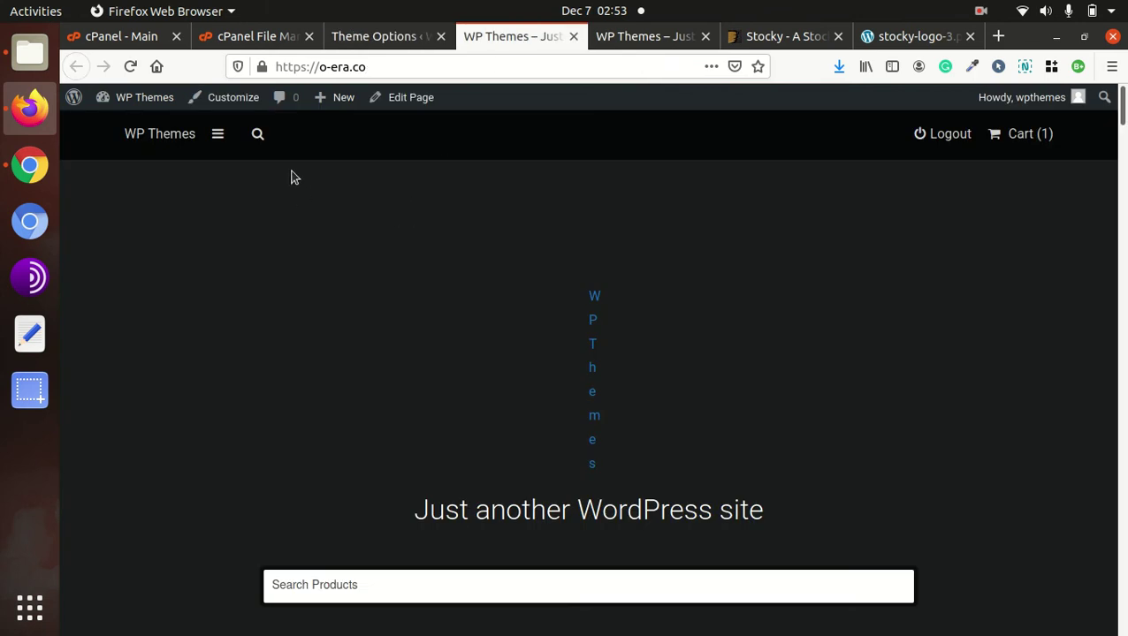
pyautogui.click(131, 67)
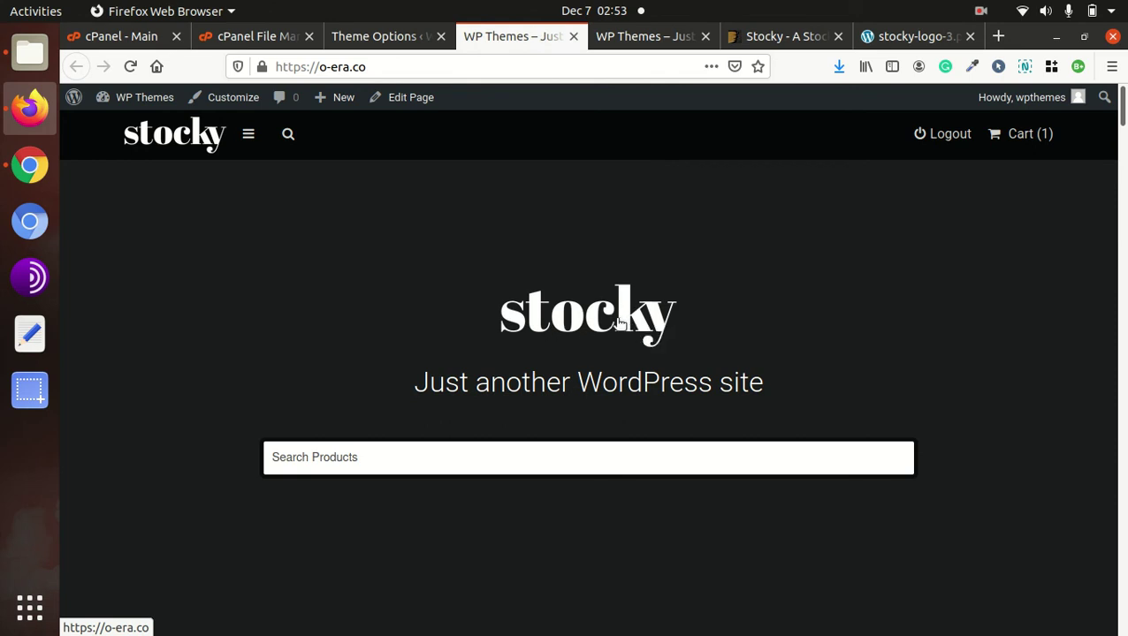
pyautogui.scroll(-5, 641, 341)
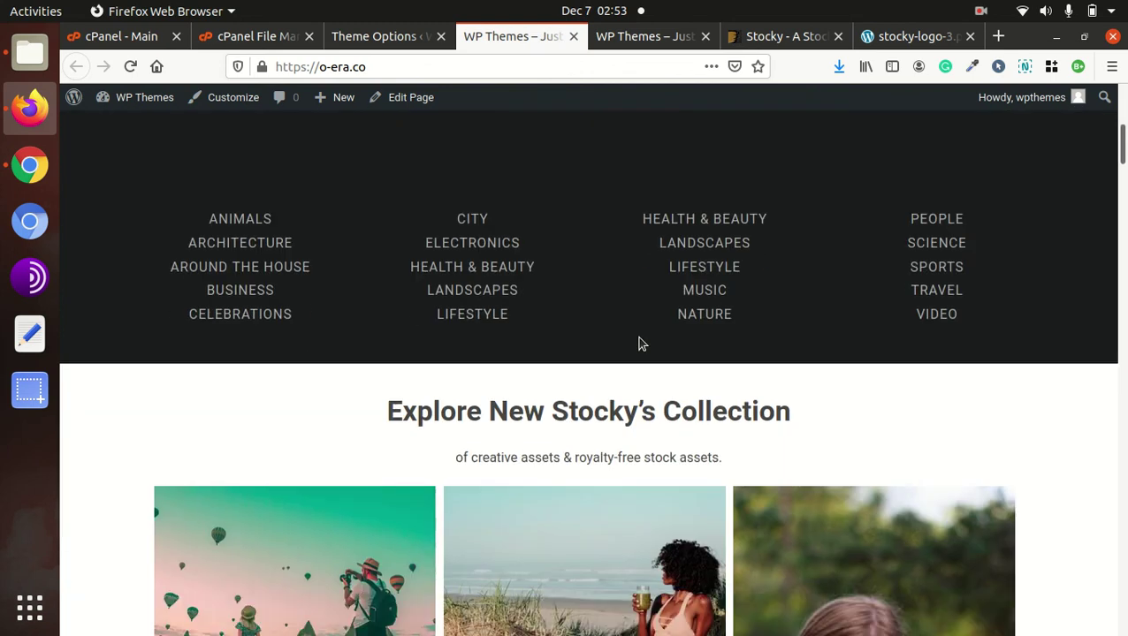
pyautogui.scroll(4, 636, 350)
pyautogui.scroll(-3, 536, 362)
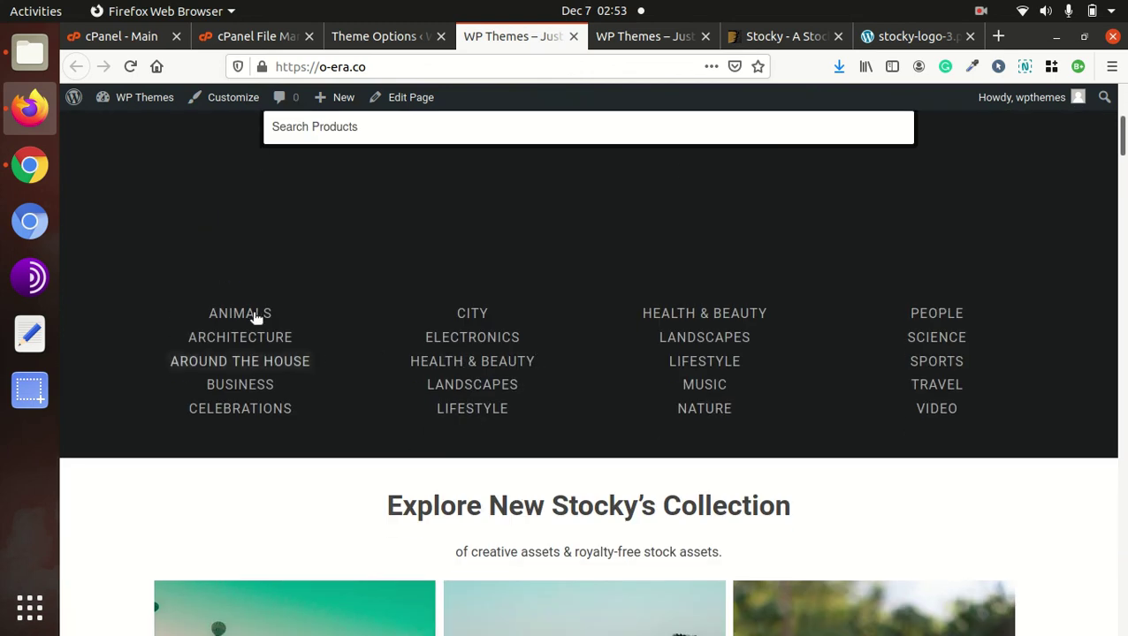
pyautogui.scroll(4, 722, 402)
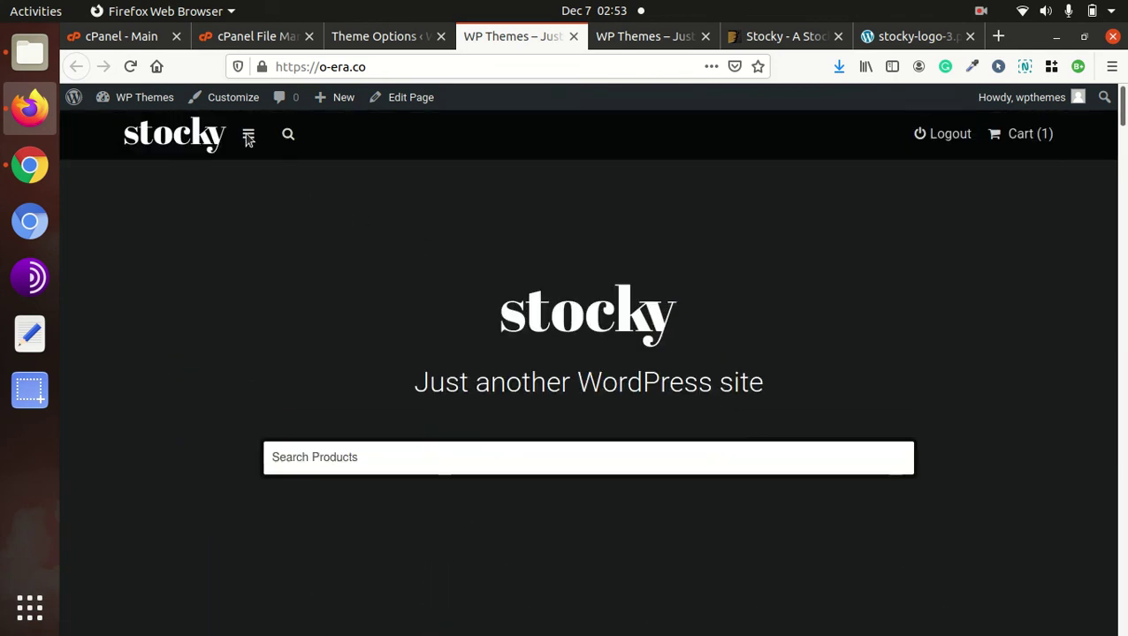
# Open the Store > Single – Simple Product page from the header menu
pyautogui.click(249, 137)
pyautogui.moveTo(361, 141)
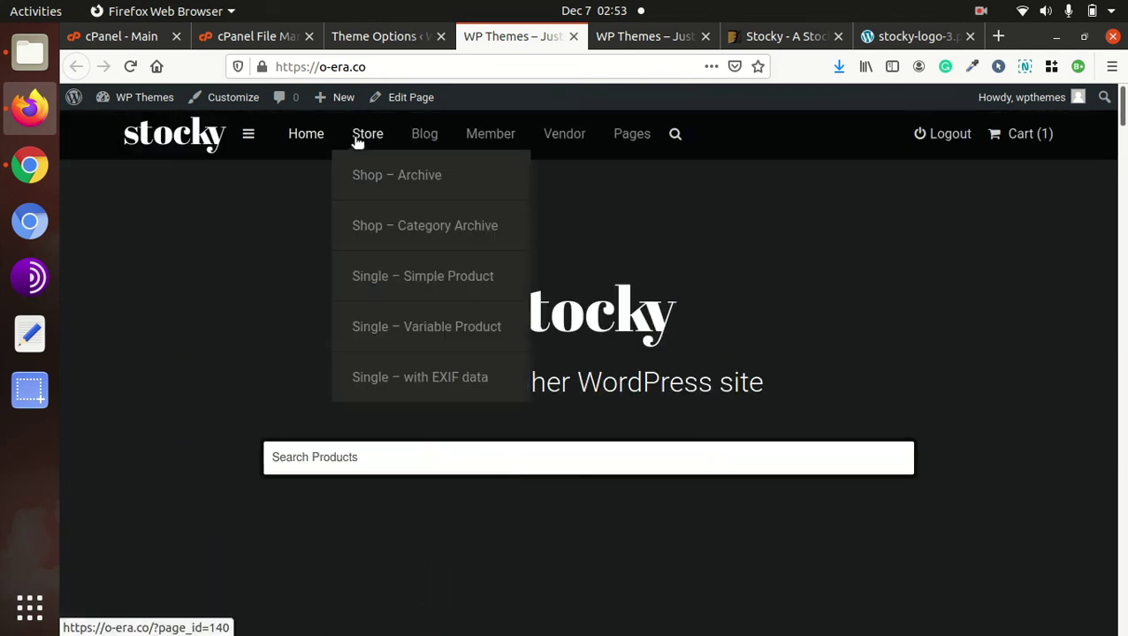
pyautogui.click(377, 281)
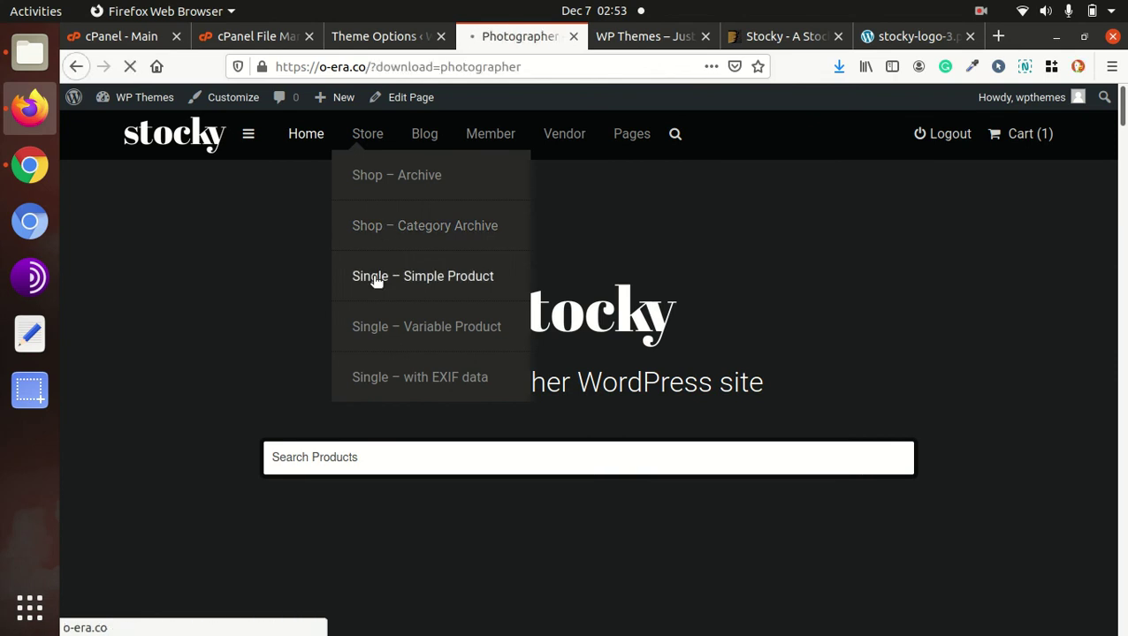
# Add the $12.00 Photographer photo to the cart and go to checkout
pyautogui.scroll(-10, 937, 341)
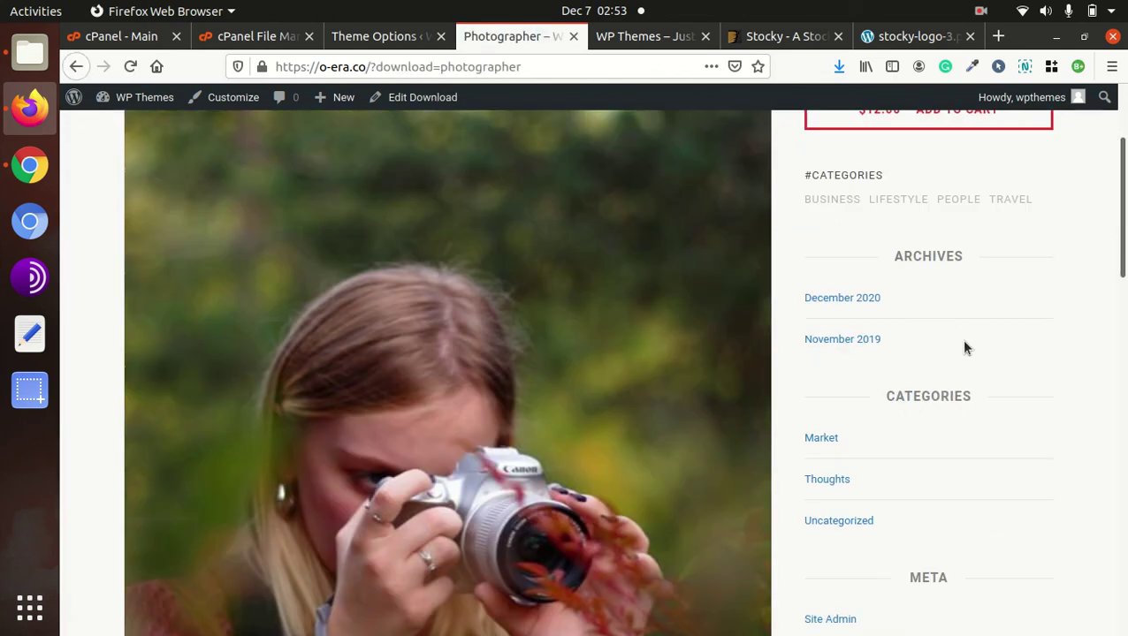
pyautogui.scroll(-2, 944, 341)
pyautogui.scroll(10, 942, 344)
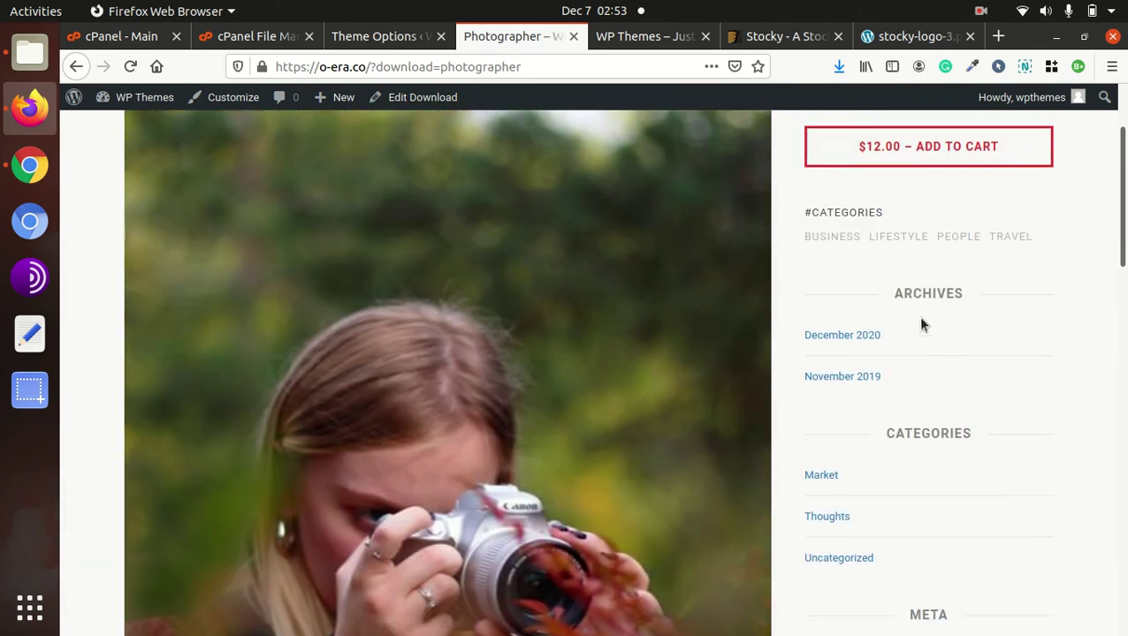
pyautogui.scroll(3, 913, 336)
pyautogui.click(904, 303)
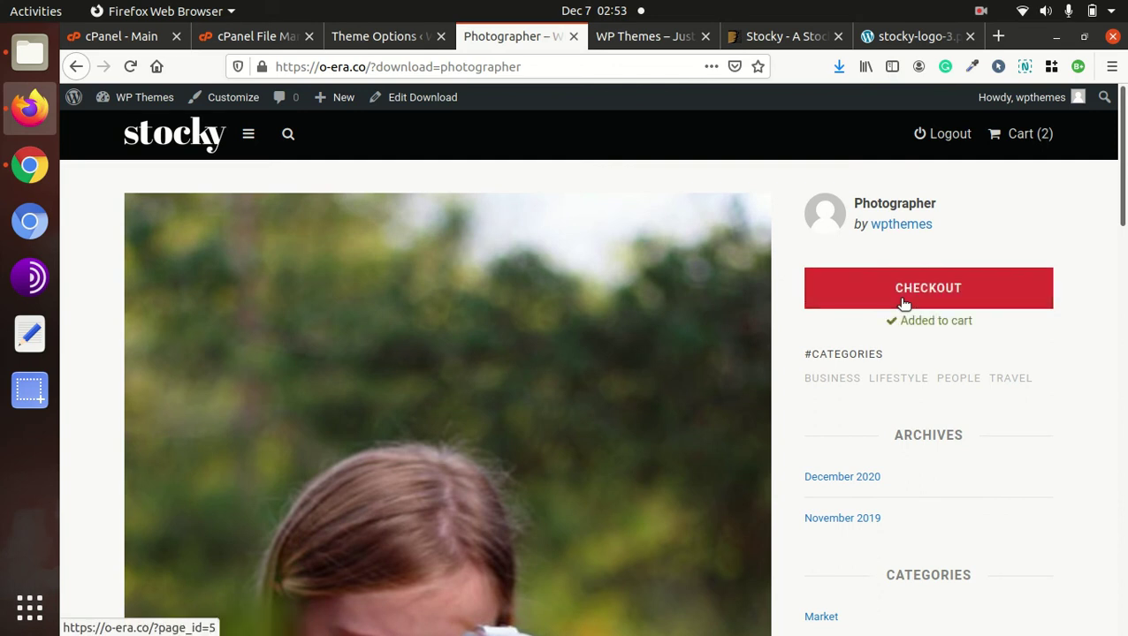
pyautogui.click(1018, 134)
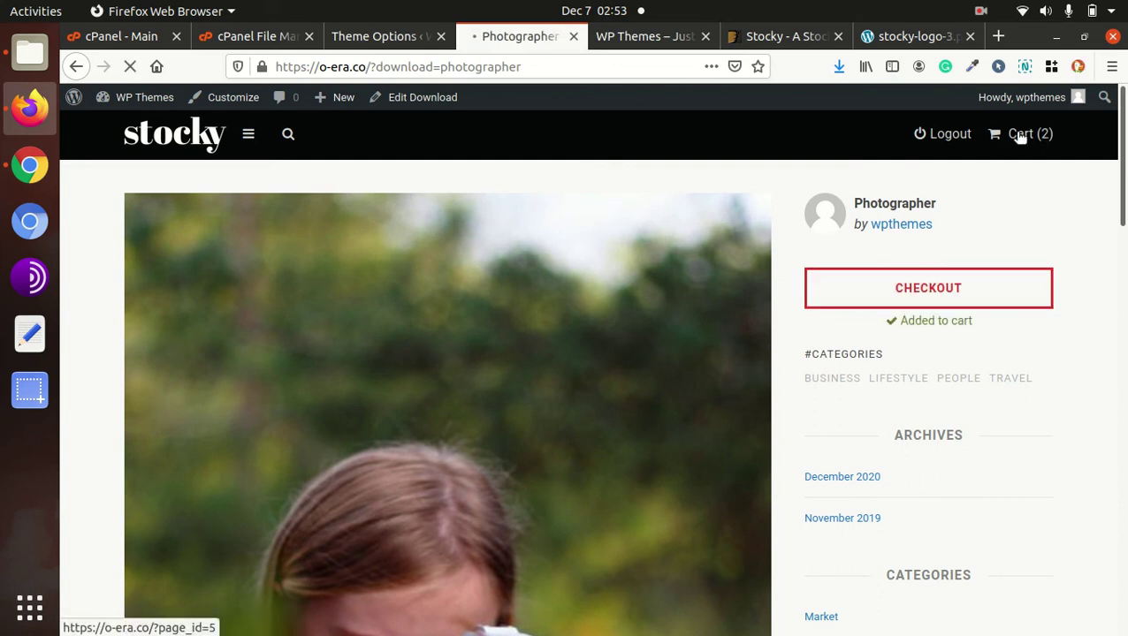
# Scroll through the checkout page, then go home via the stocky header logo
pyautogui.scroll(-5, 436, 371)
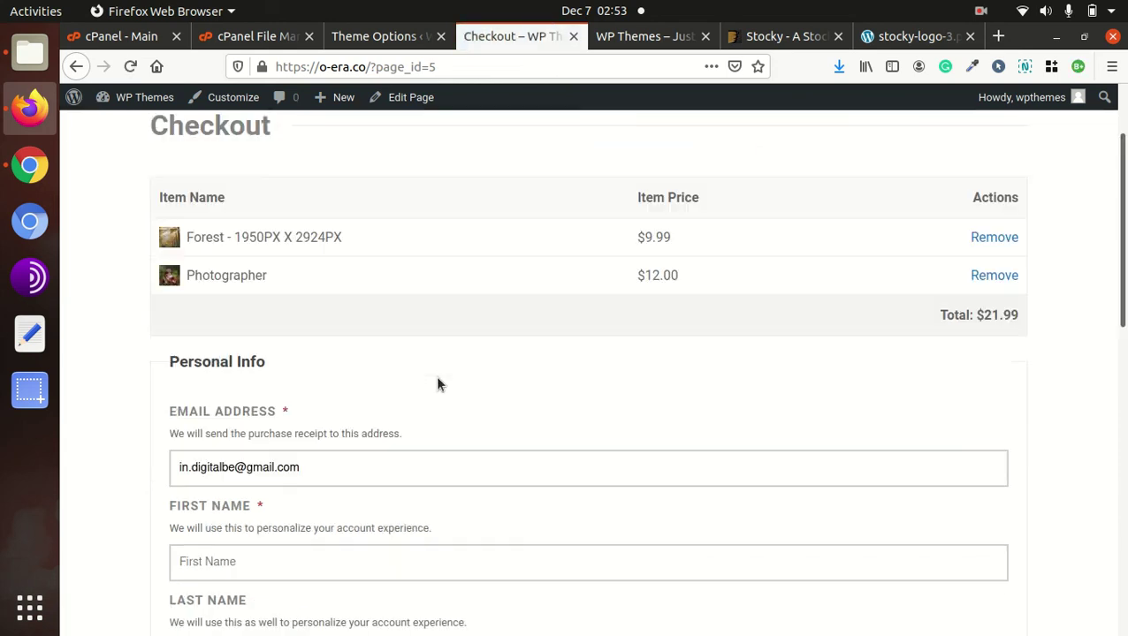
pyautogui.scroll(-2, 435, 376)
pyautogui.scroll(8, 435, 376)
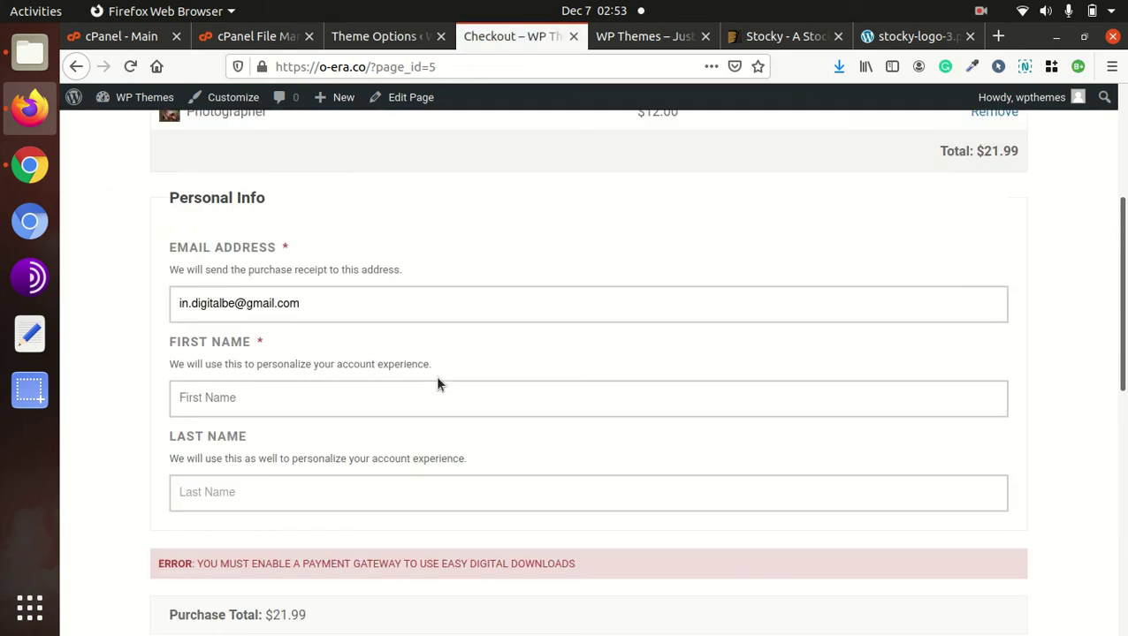
pyautogui.scroll(2, 437, 383)
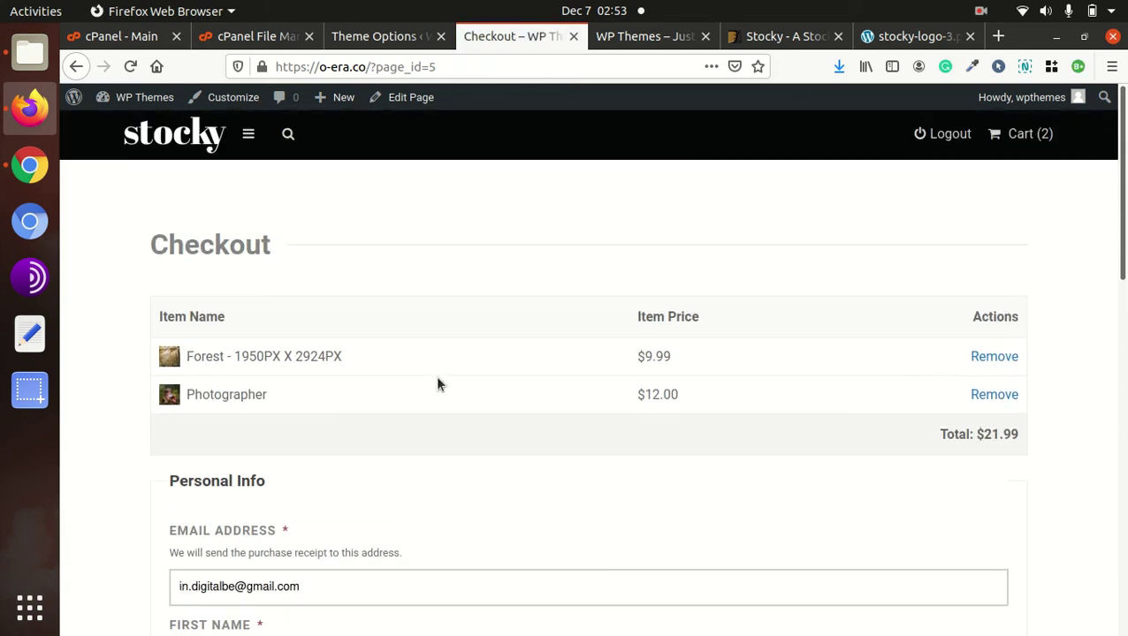
pyautogui.click(163, 140)
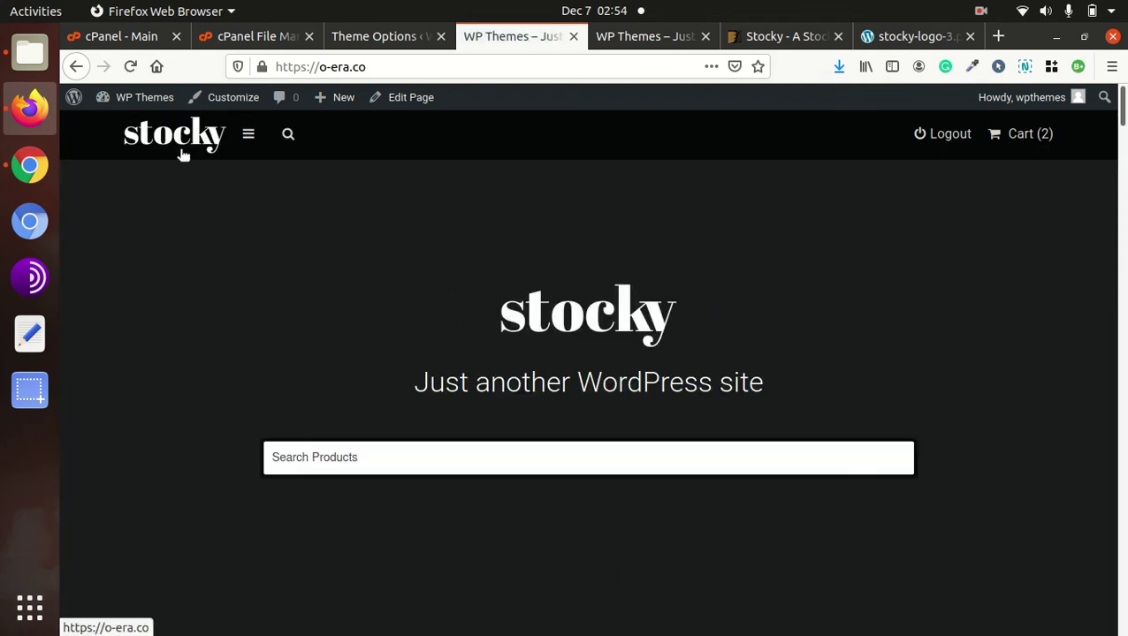
pyautogui.click(388, 40)
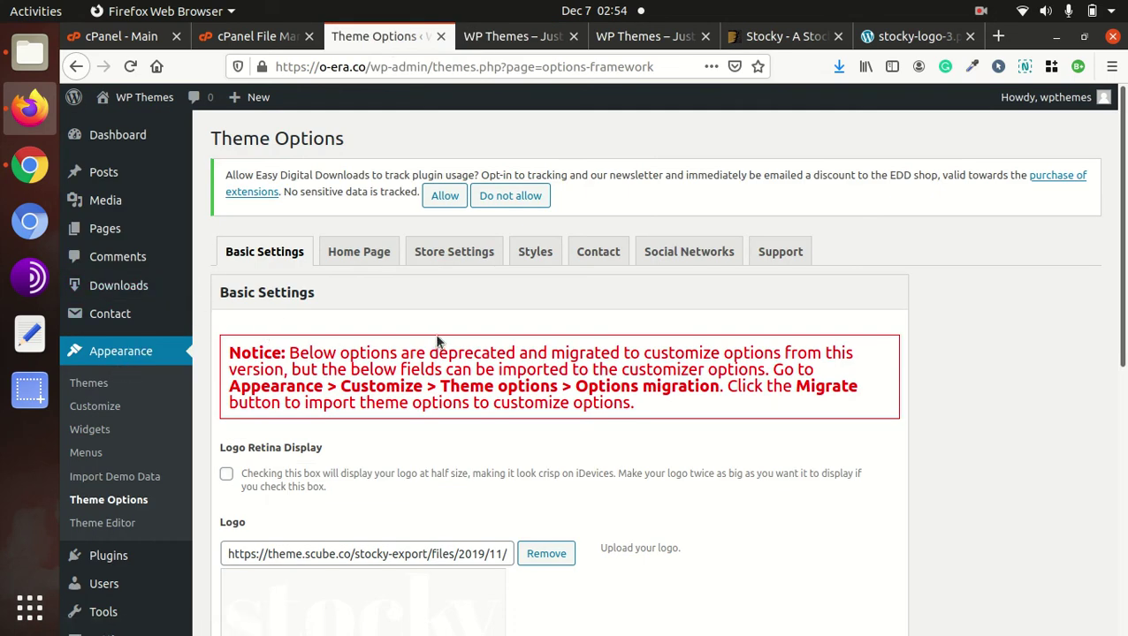
pyautogui.scroll(-5, 460, 329)
pyautogui.scroll(-1, 468, 332)
pyautogui.scroll(6, 468, 327)
pyautogui.moveTo(113, 145)
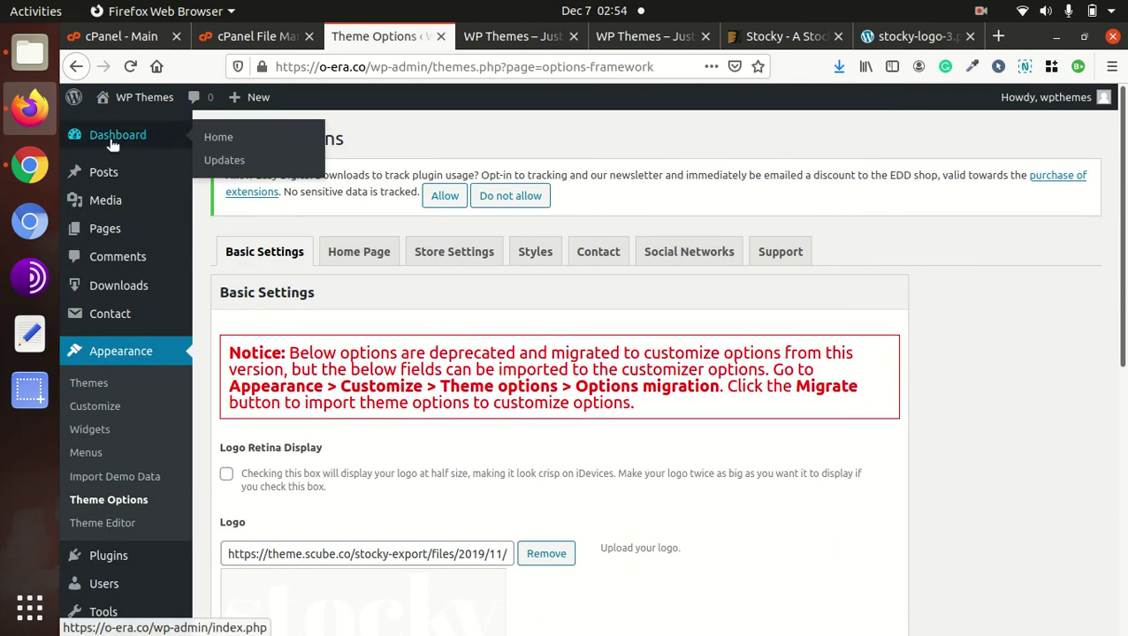
pyautogui.click(491, 39)
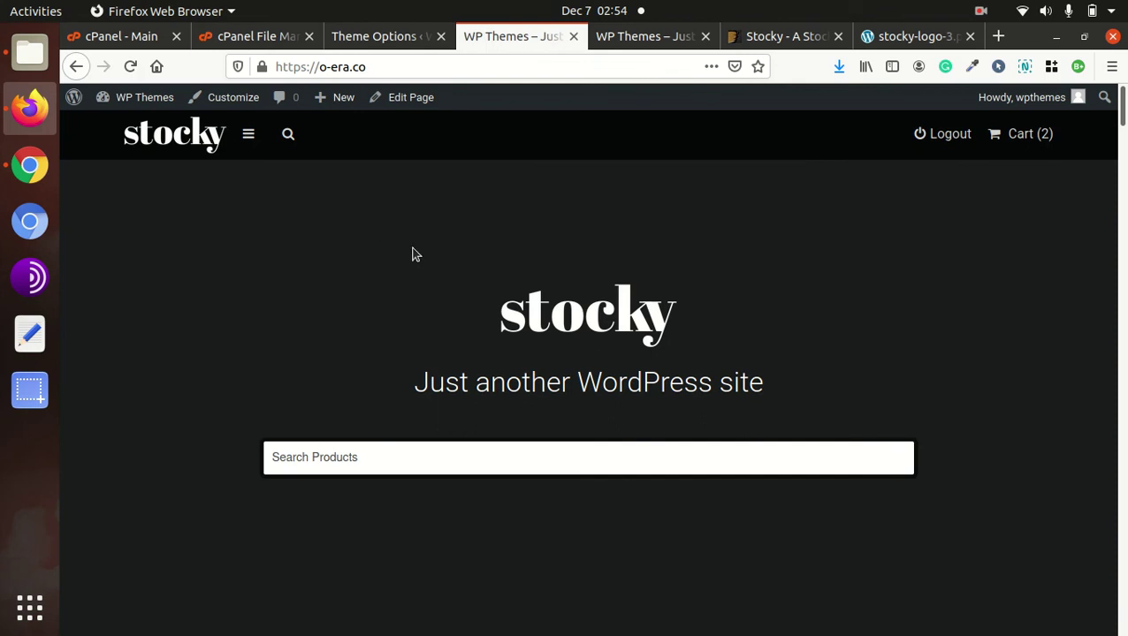
pyautogui.scroll(-4, 453, 323)
pyautogui.scroll(-3, 453, 323)
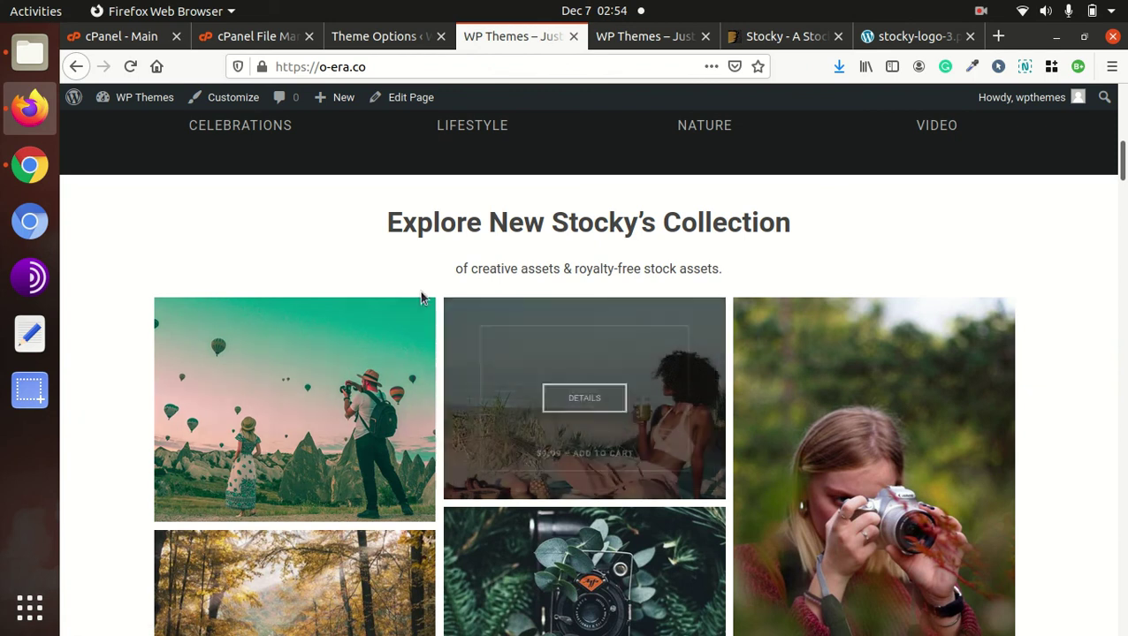
pyautogui.scroll(4, 390, 428)
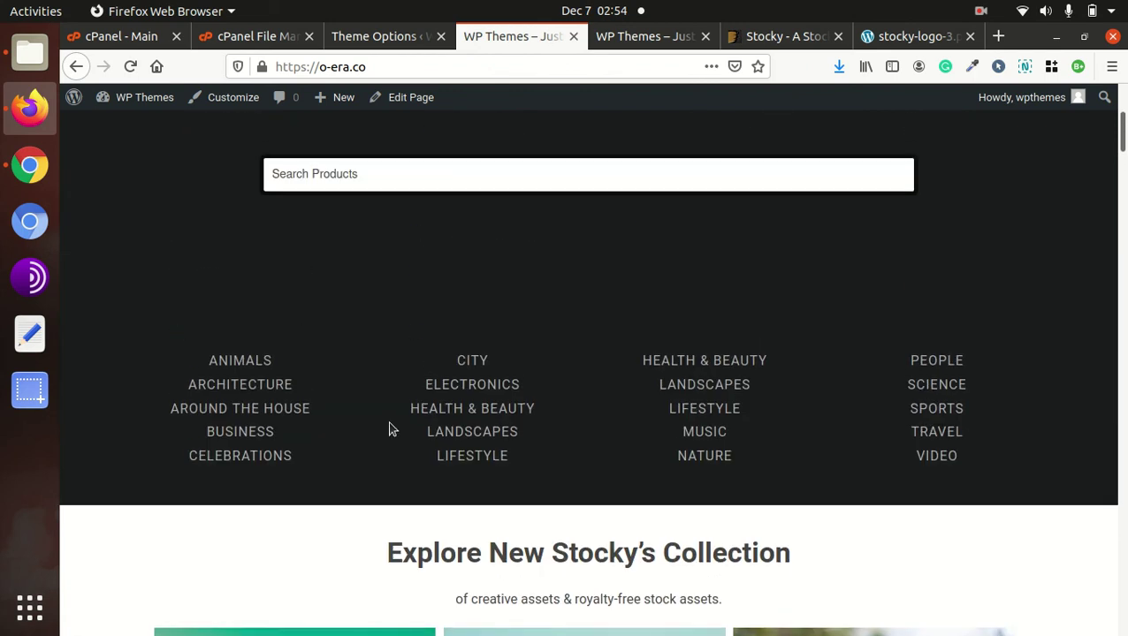
pyautogui.scroll(3, 390, 428)
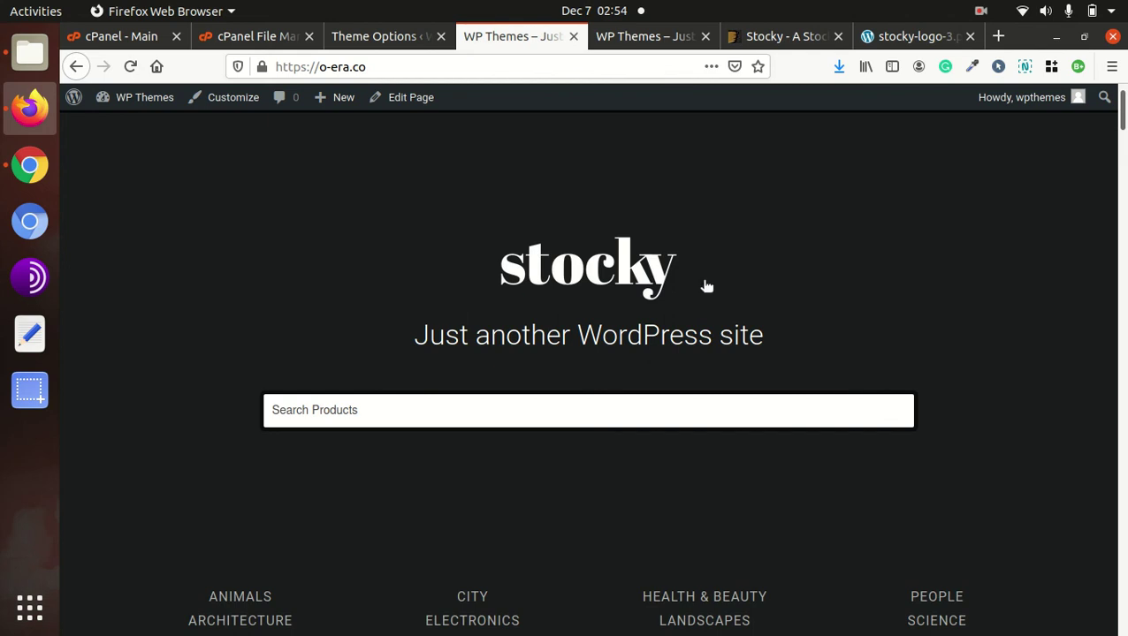